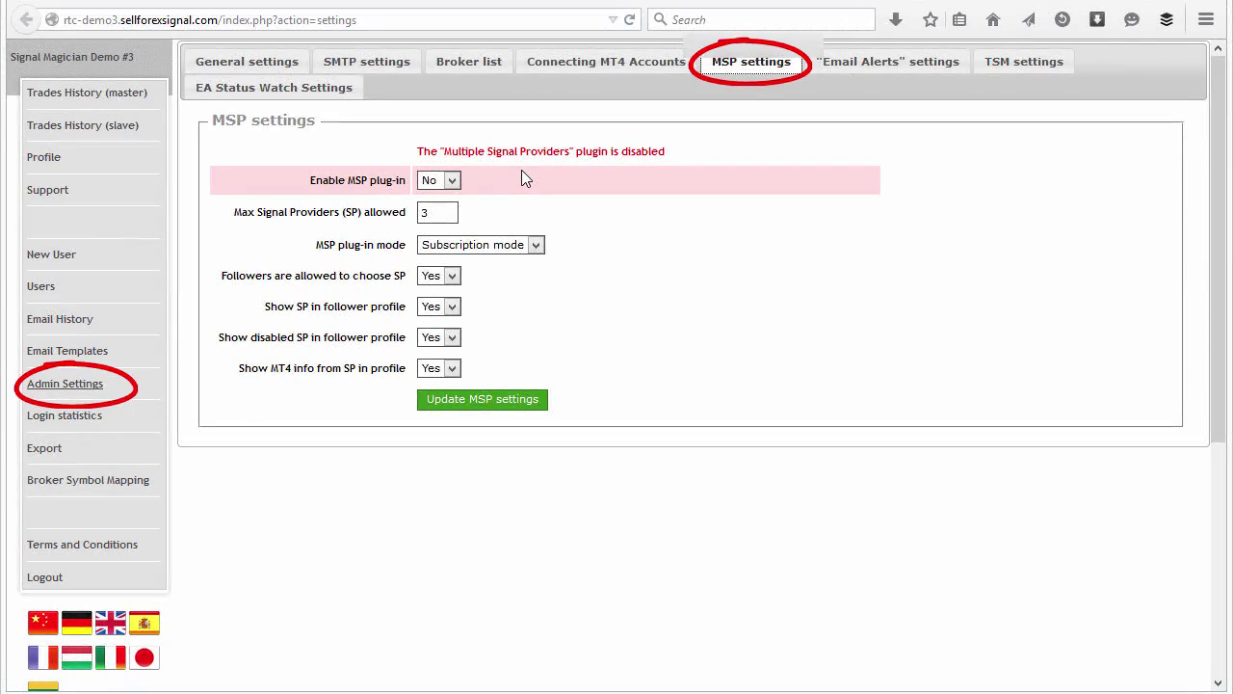
Step: Set Enable MSP plug-in to Yes and save the MSP settings
left_click(439, 180)
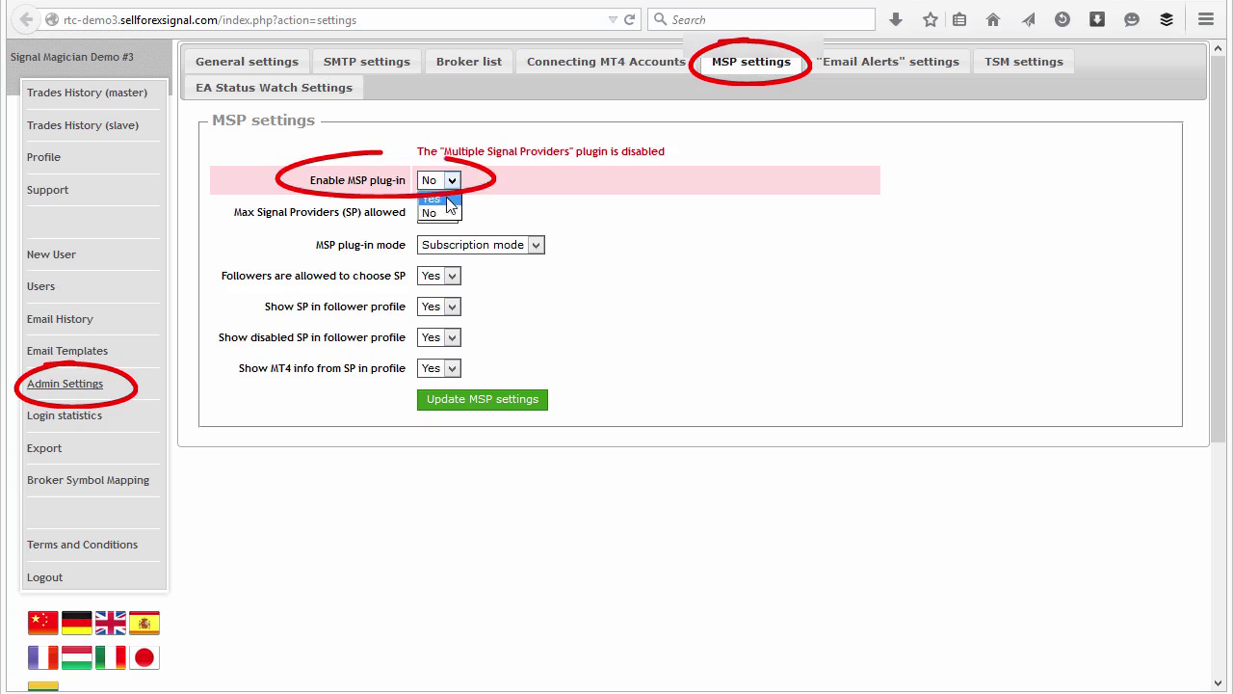
left_click(443, 193)
left_click(453, 401)
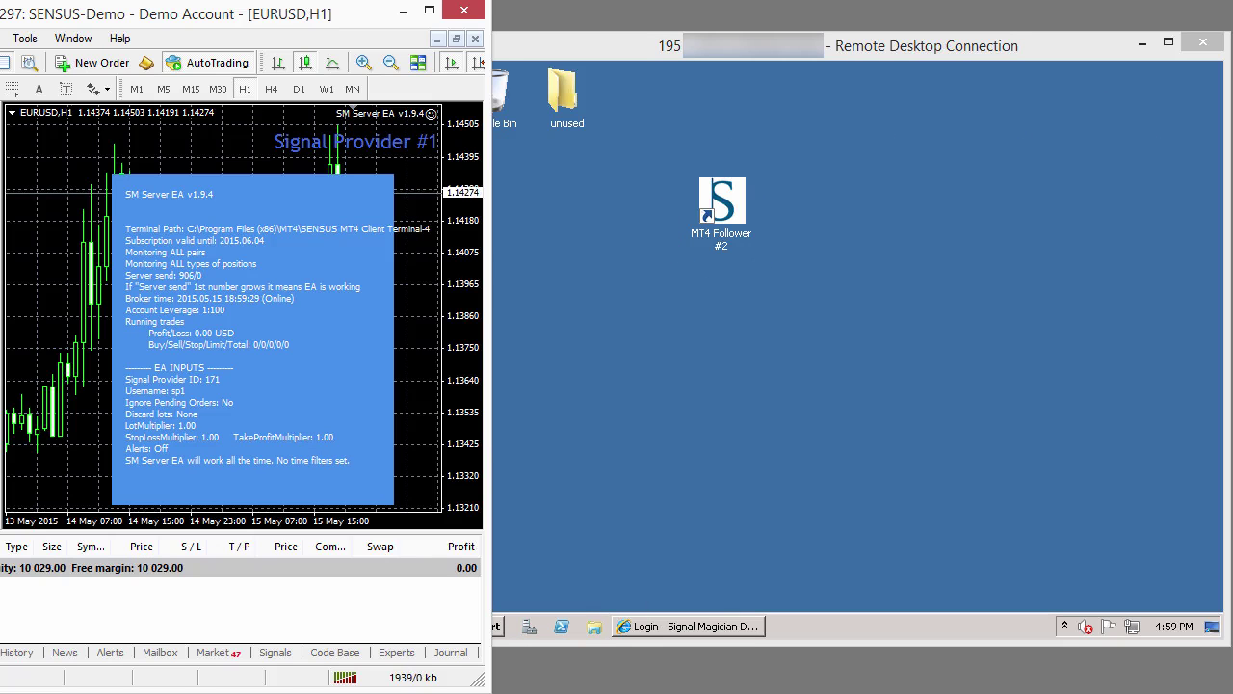
Step: Switch to the Signal Provider #2 MT4 terminal with Alt+Tab
key("alt+Tab")
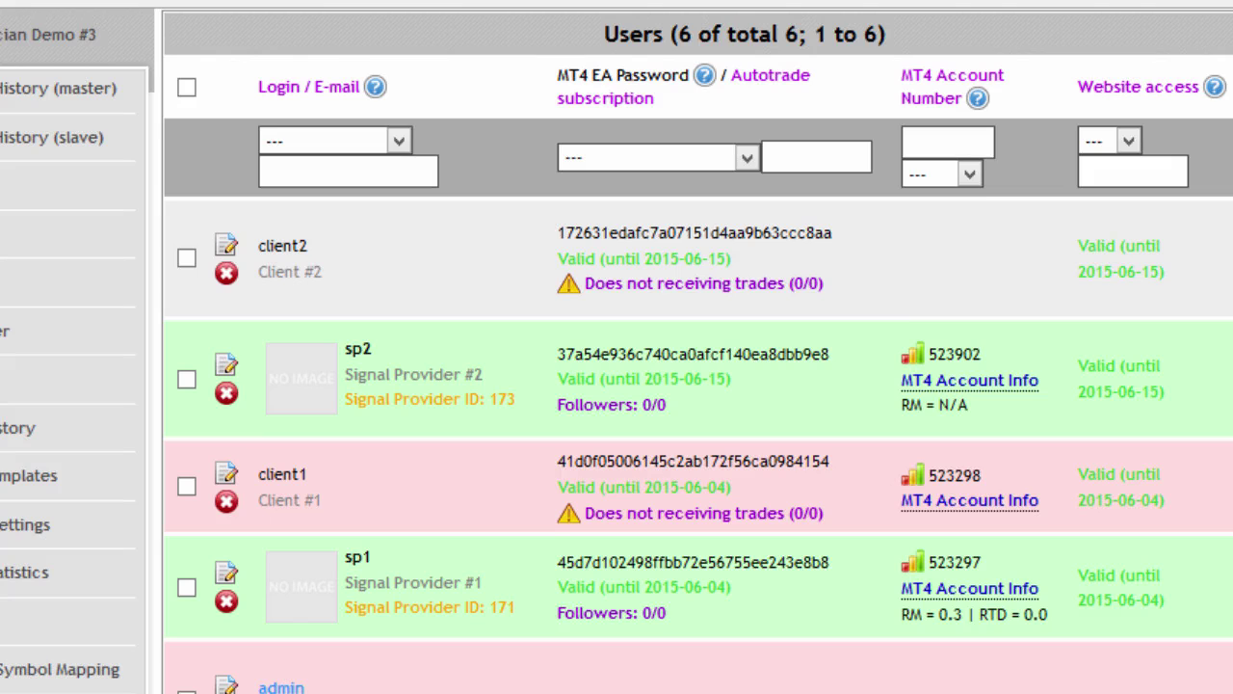
Step: Open the first client's account and its EA settings for Signal Provider #1
left_click(465, 489)
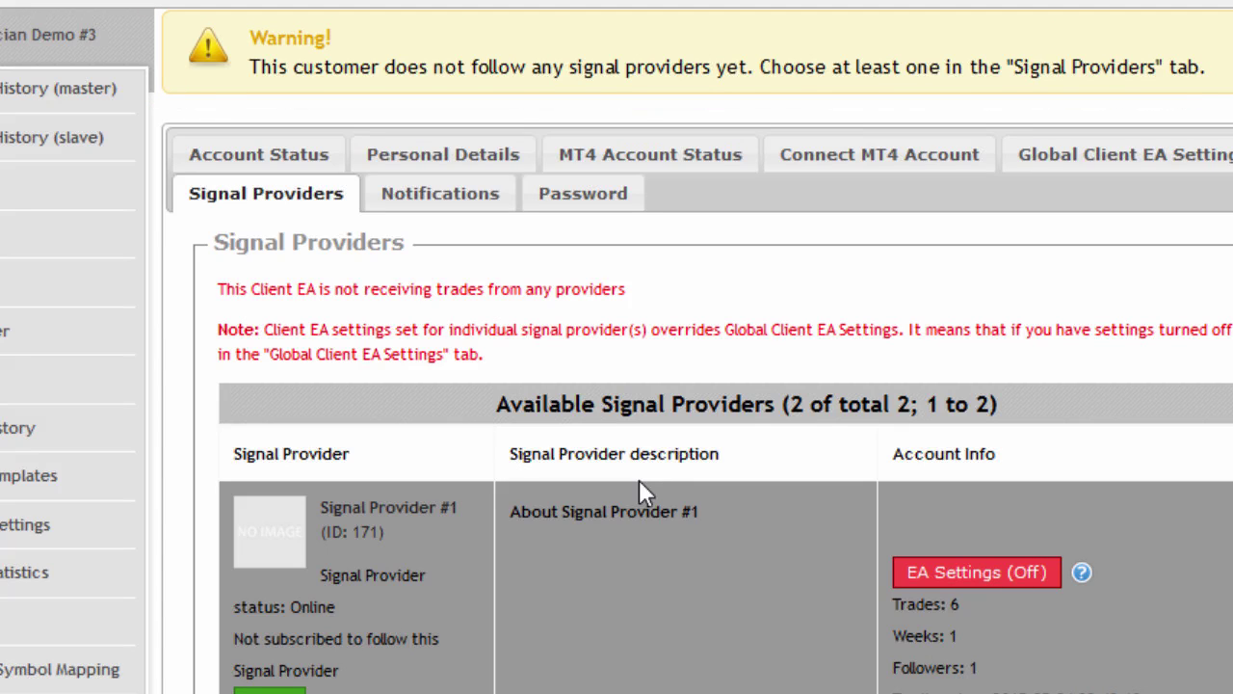
scroll(639, 479, "down", 3)
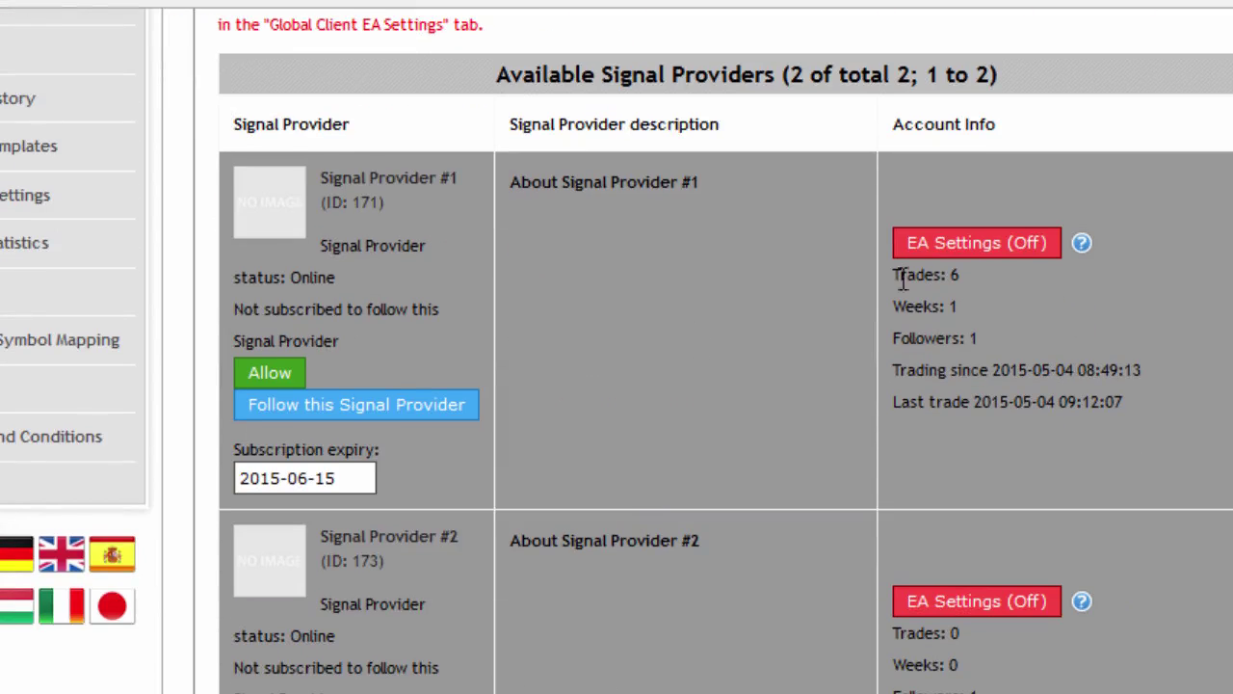
left_click(948, 240)
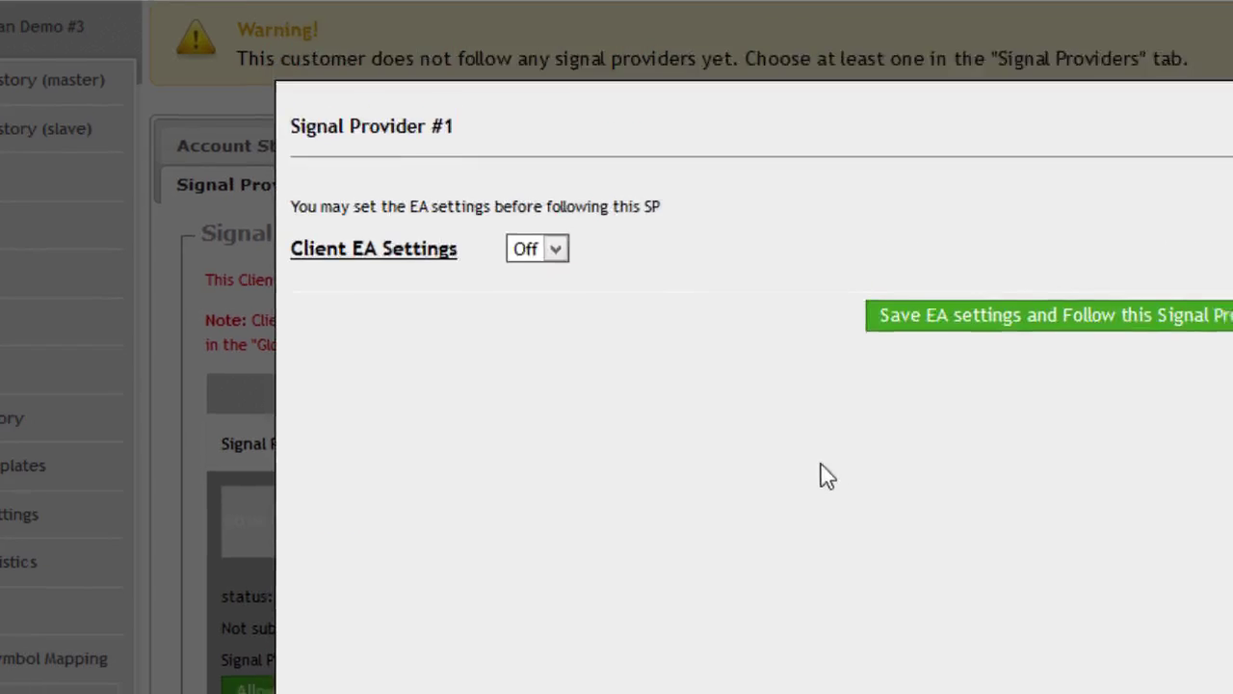
Step: Turn the client EA settings on, using fixed lot size money management of 0.11
left_click(345, 152)
left_click(345, 173)
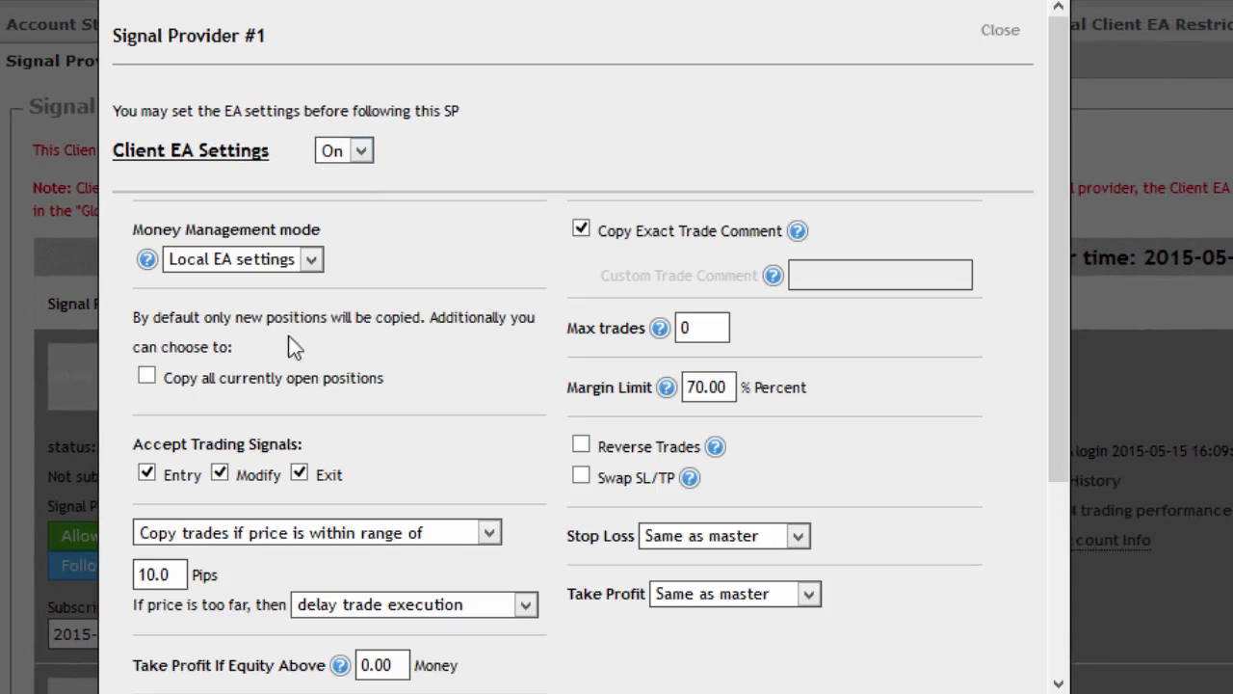
left_click(244, 259)
left_click(253, 325)
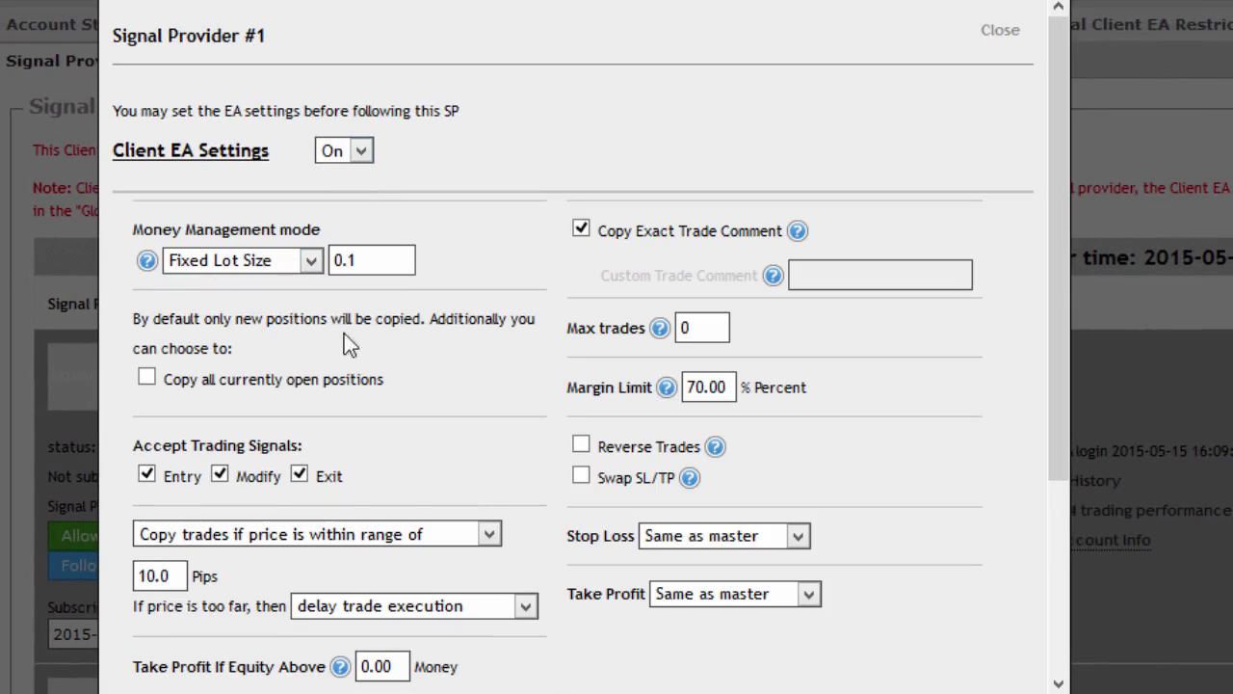
left_click(390, 261)
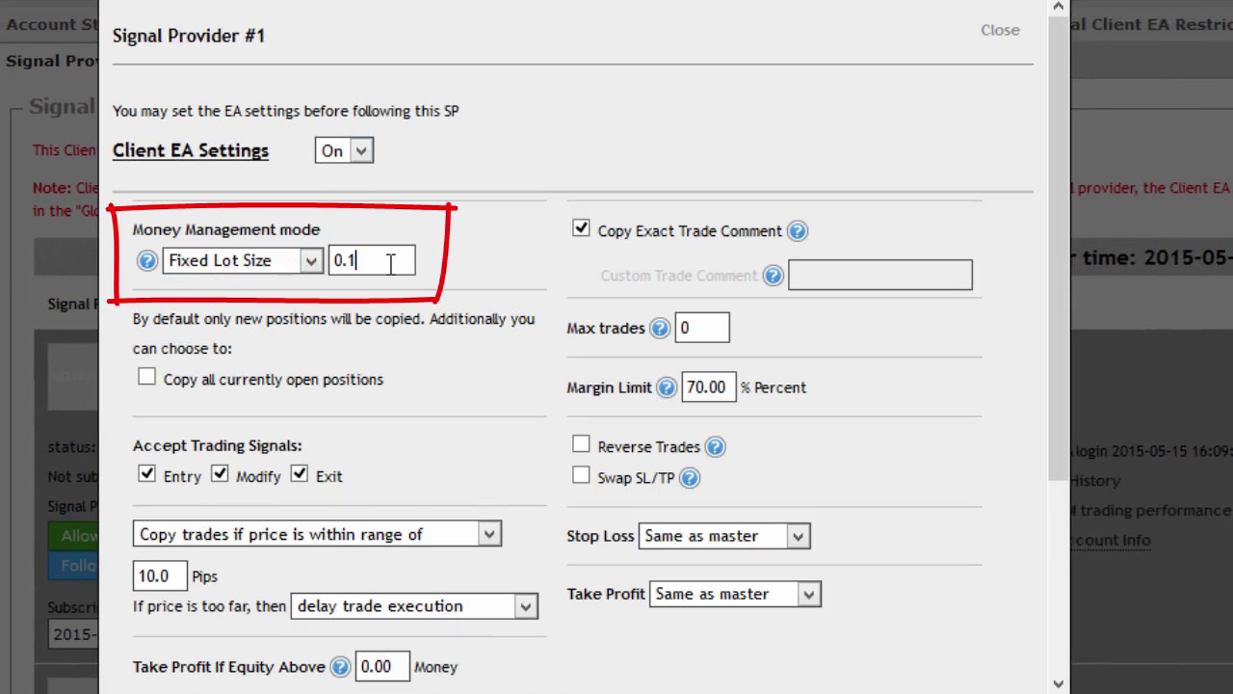
type("1")
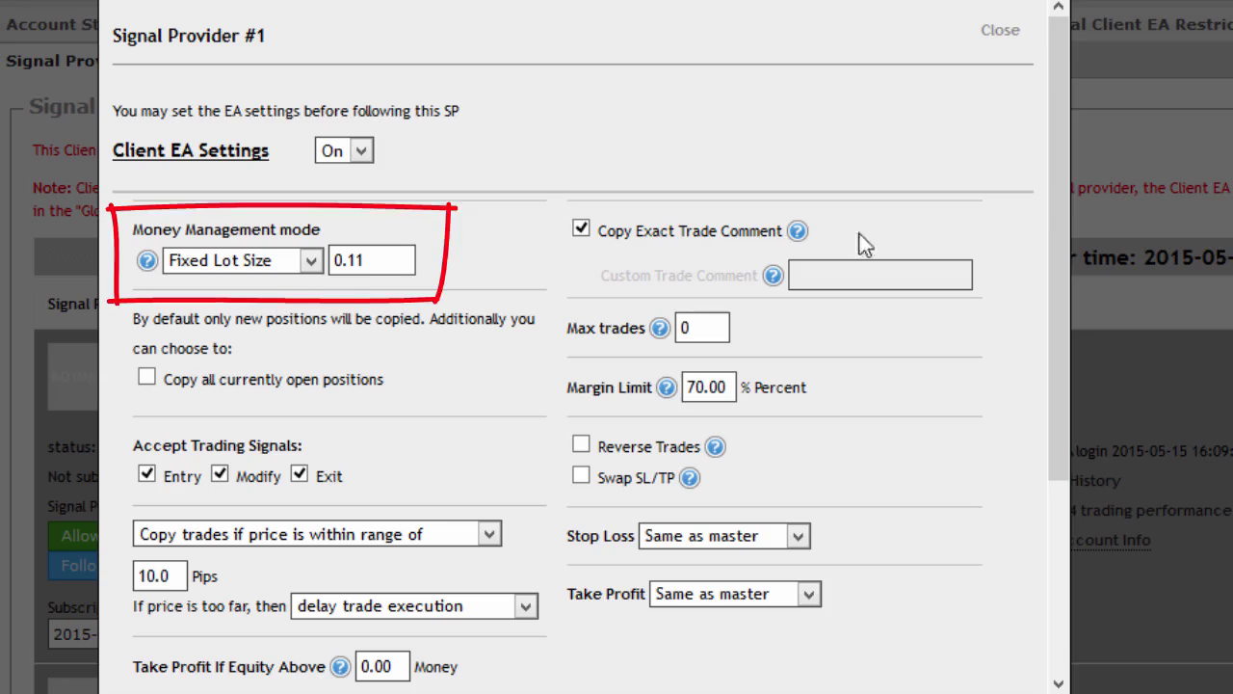
left_click_drag(1061, 200, 1044, 482)
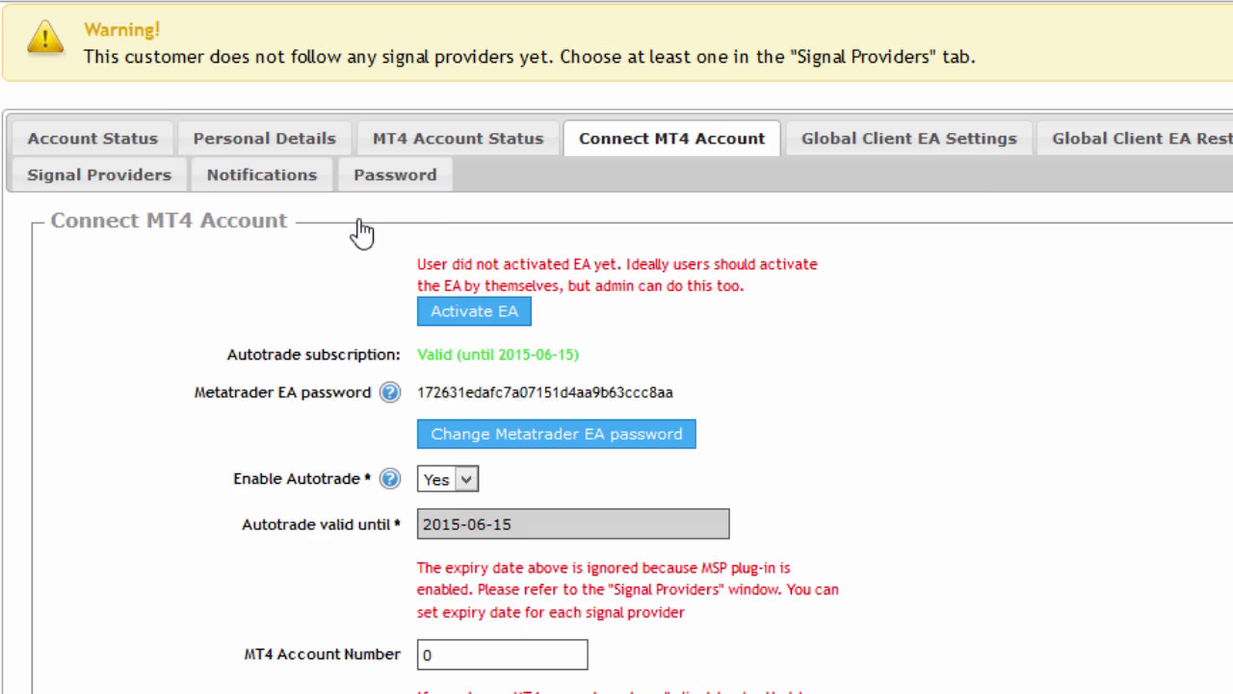
Step: Allow the client to follow Signal Provider #1 and Signal Provider #2, confirming each
left_click(135, 183)
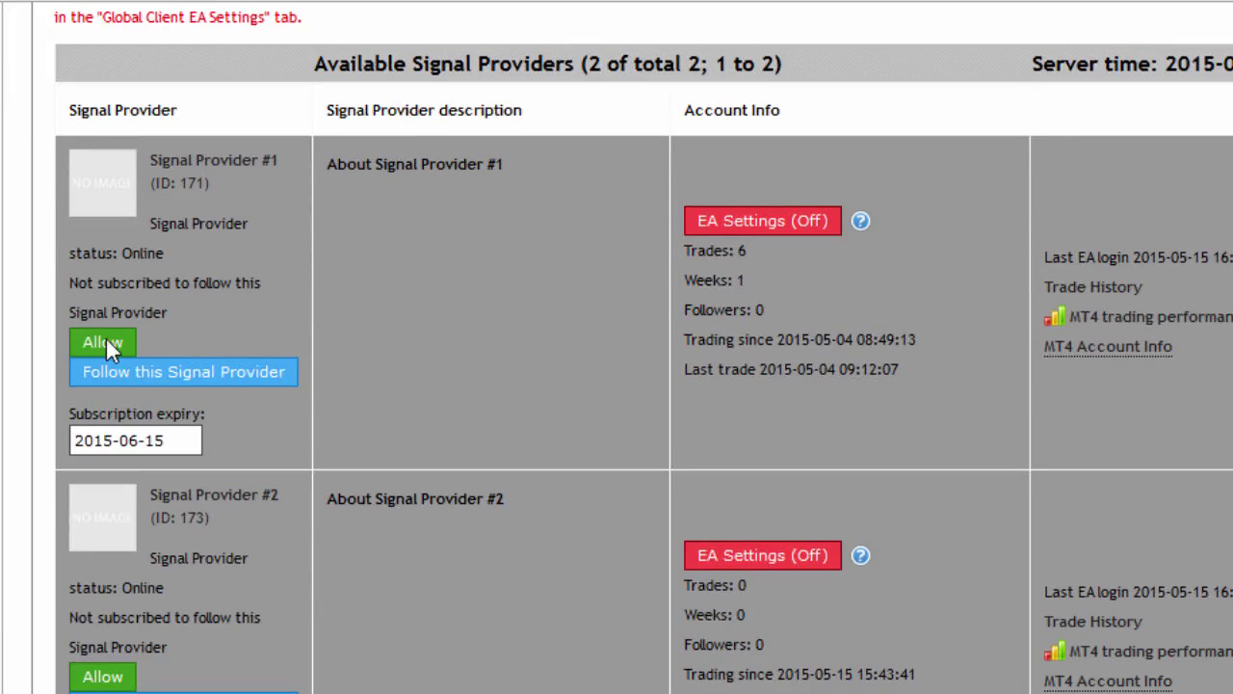
left_click(107, 344)
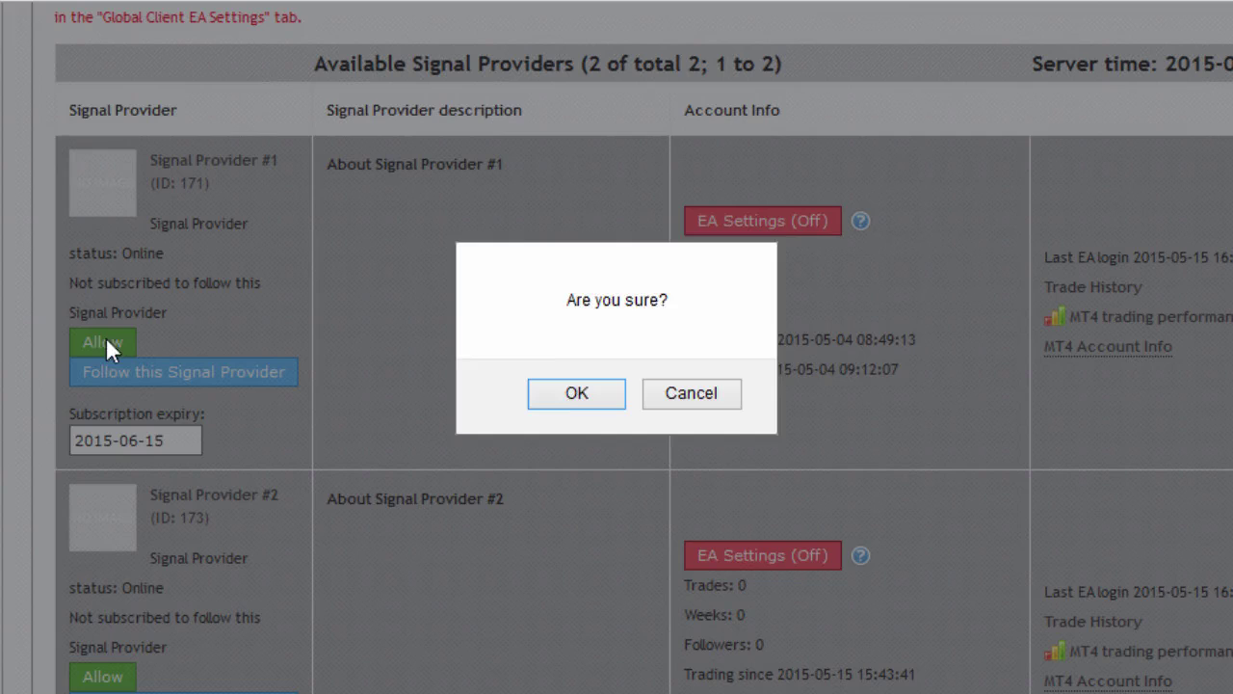
key("Return")
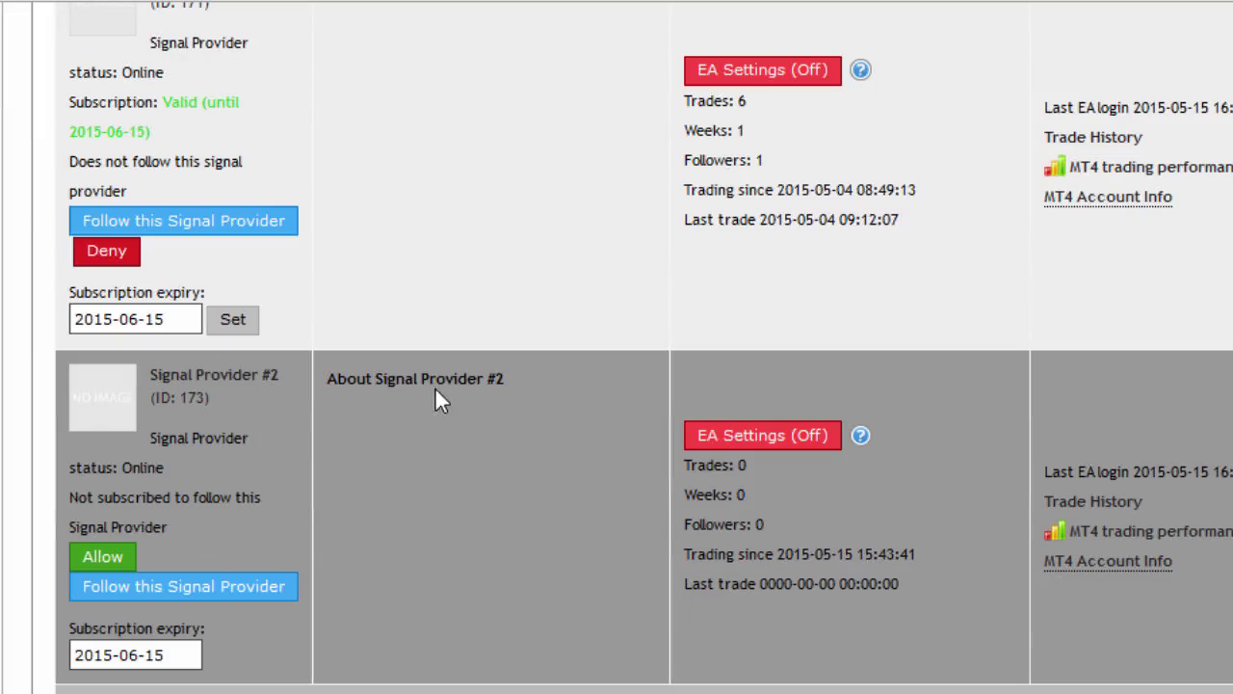
left_click(102, 555)
key("Return")
scroll(449, 463, "down", 5)
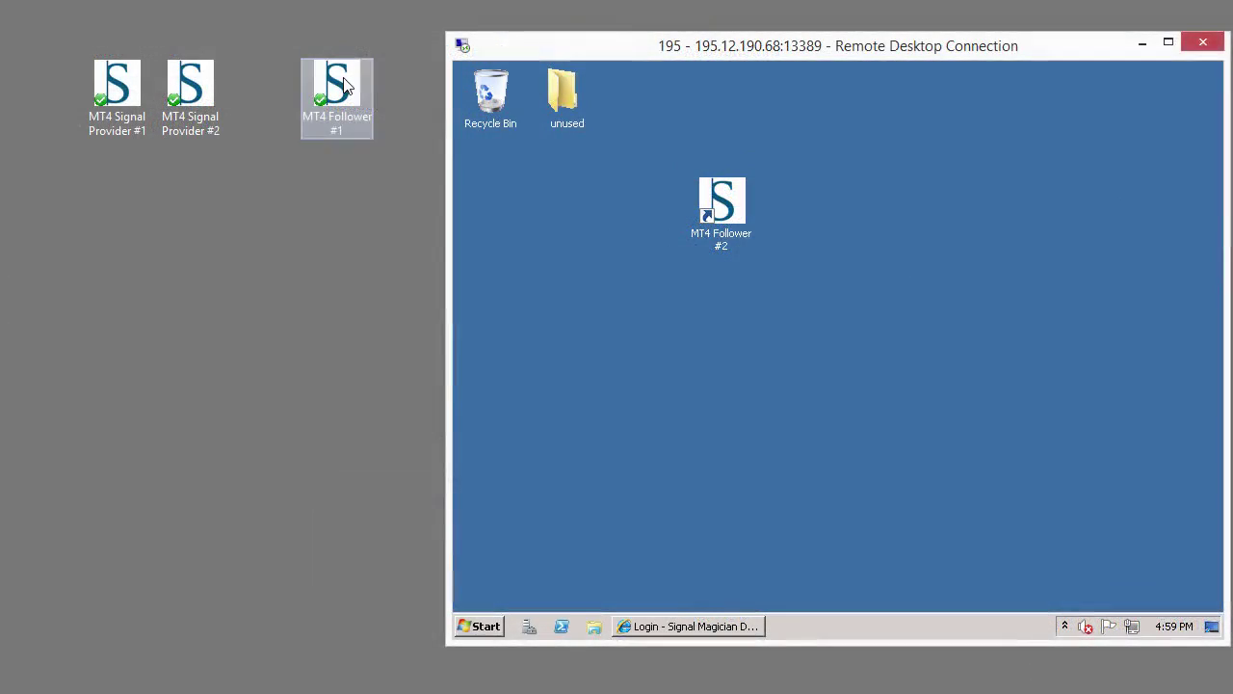
Step: Launch MT4 Follower #1 beside the provider terminal, hide its Navigator and resize the window
double_click(344, 86)
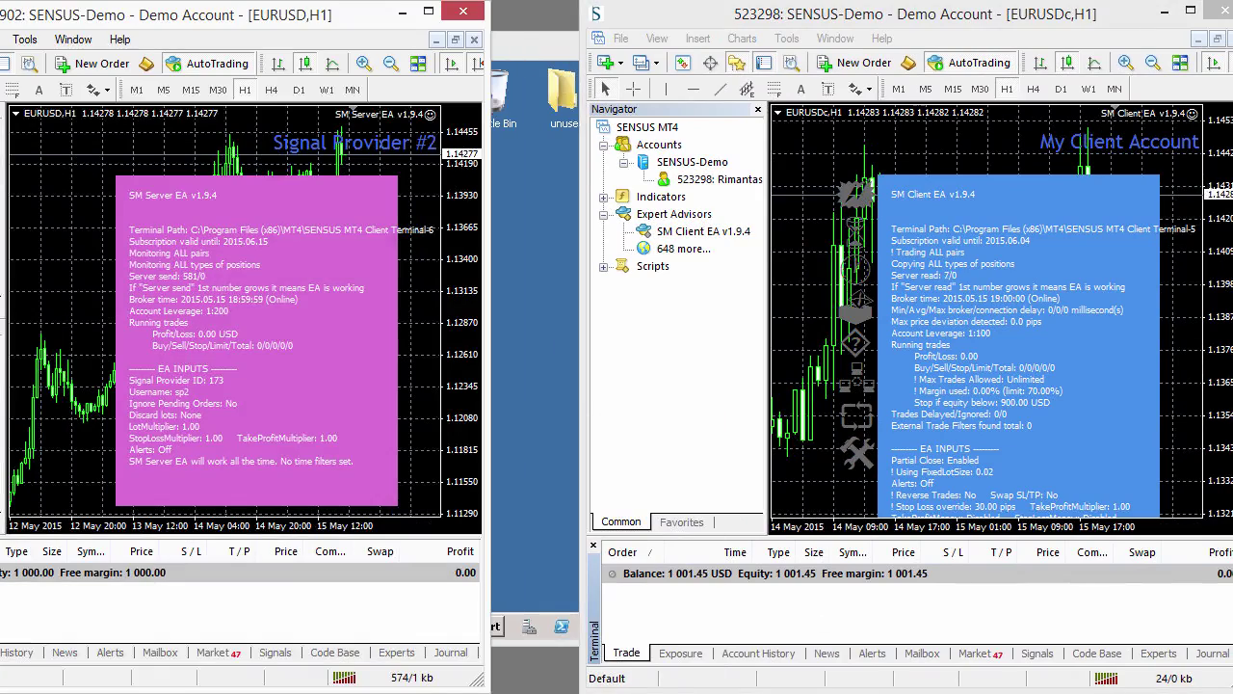
left_click_drag(798, 22, 713, 22)
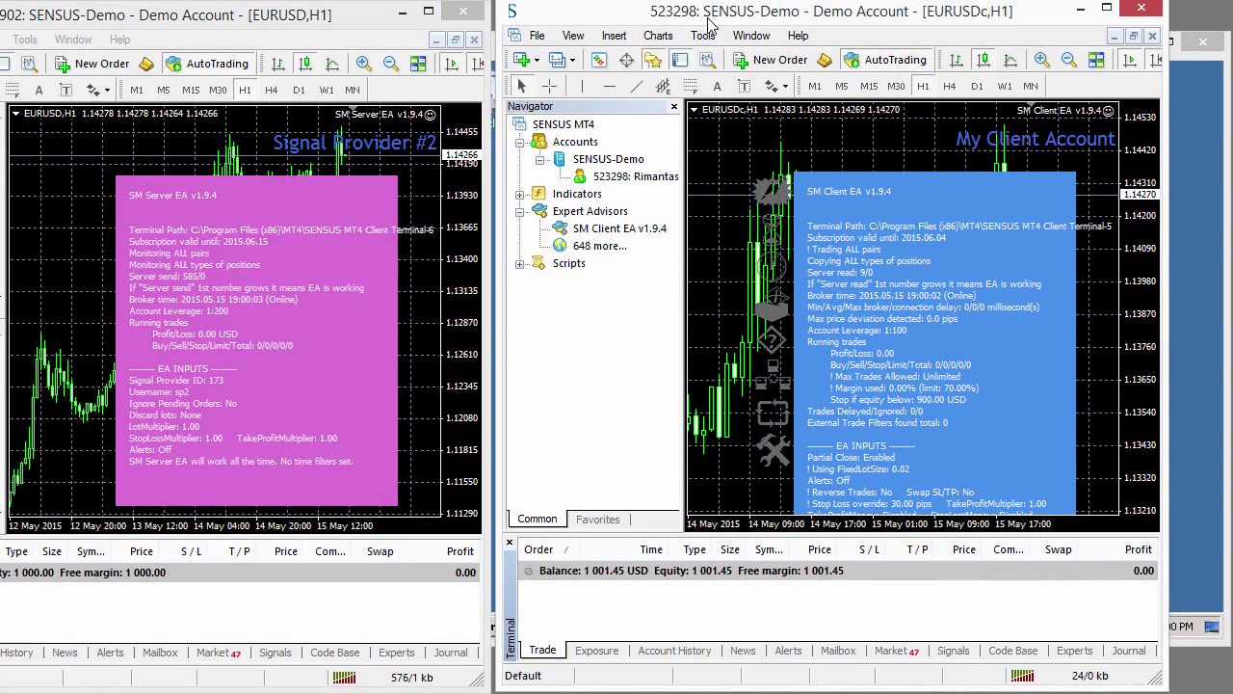
left_click(673, 106)
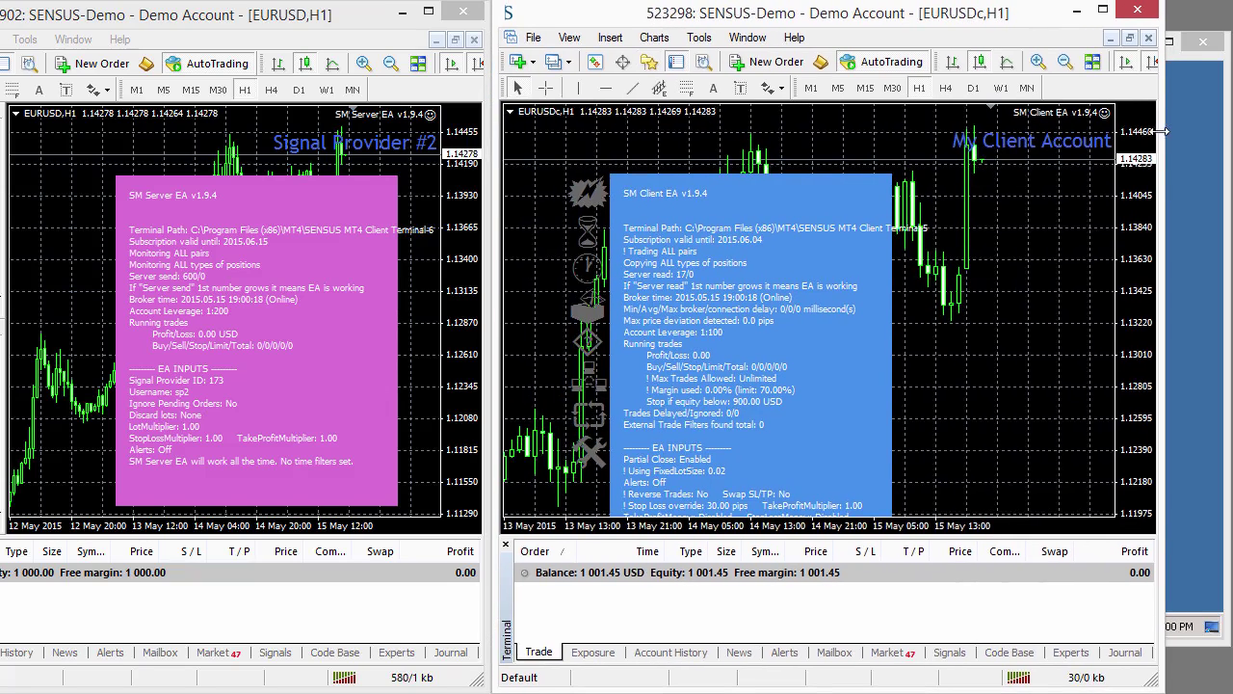
left_click_drag(1165, 132, 1166, 136)
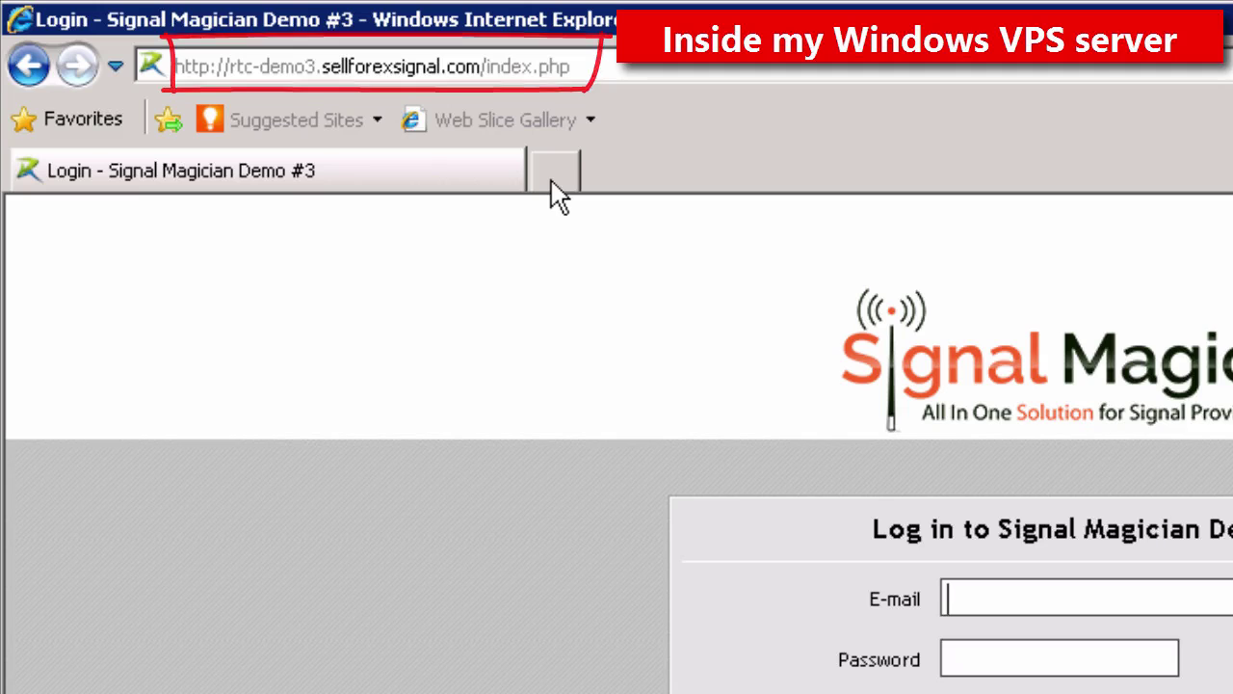
Step: Open the members.vavatrade.com member area in a new browser tab
left_click(553, 173)
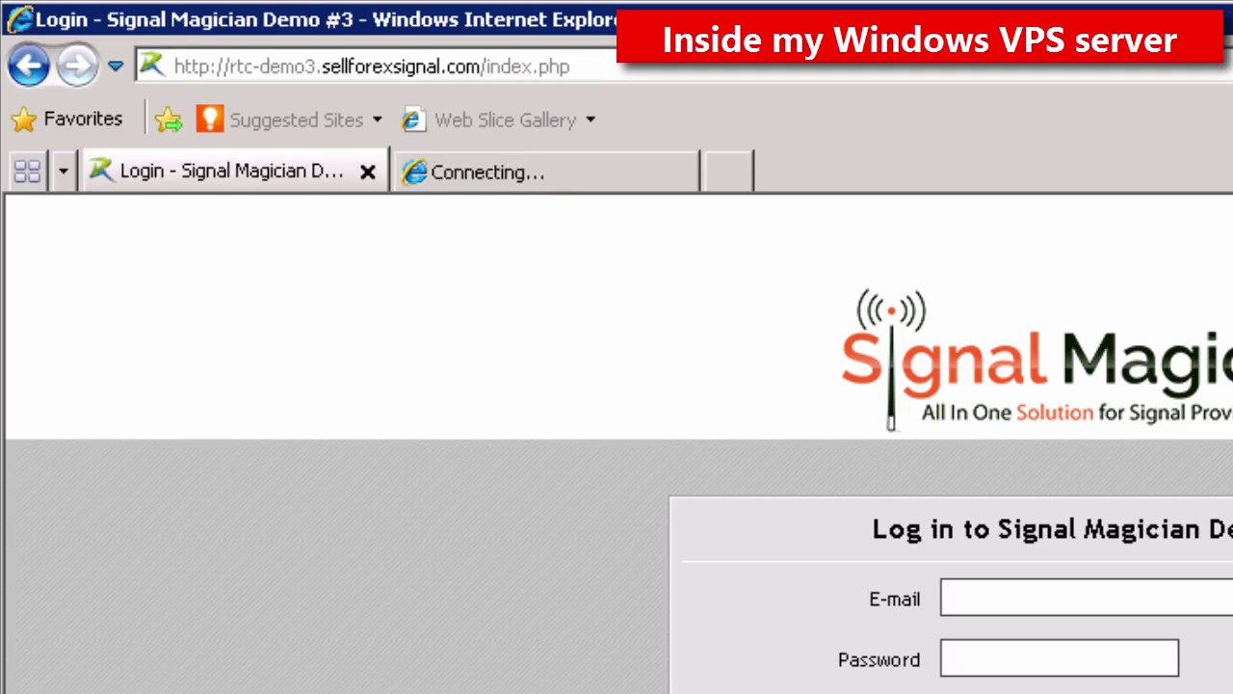
type("mem")
key("Down")
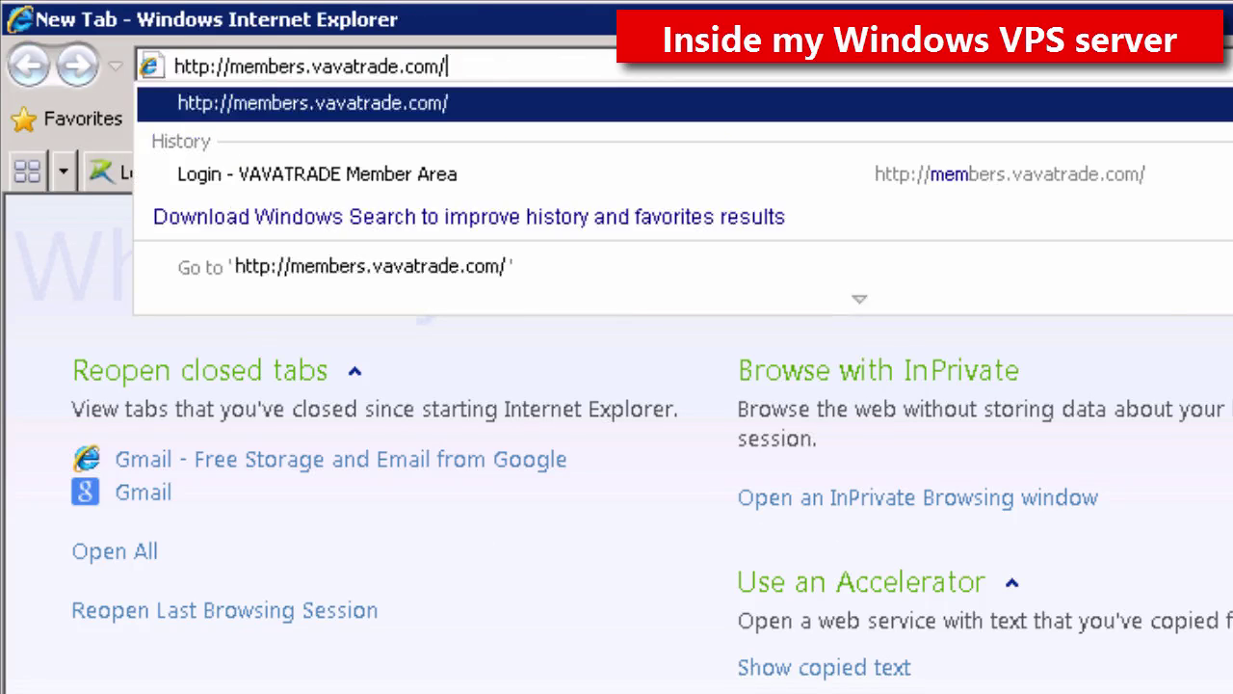
key("Return")
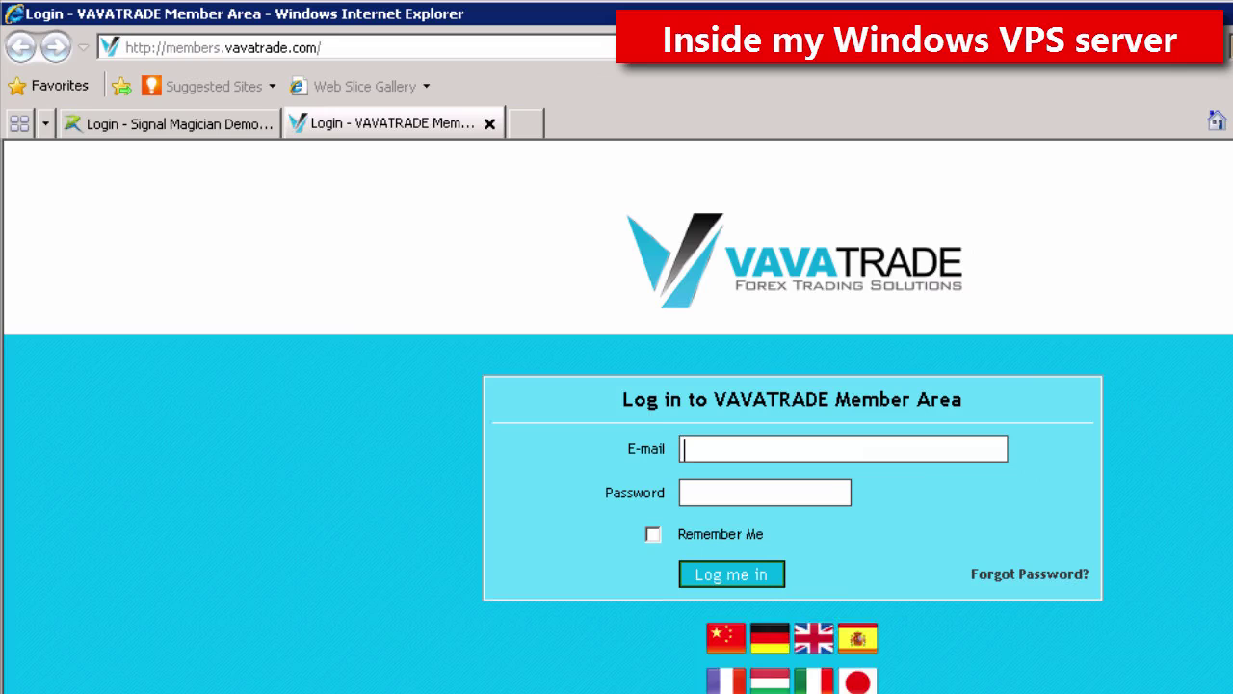
Step: Load gmail.com in that same tab
left_click(600, 47)
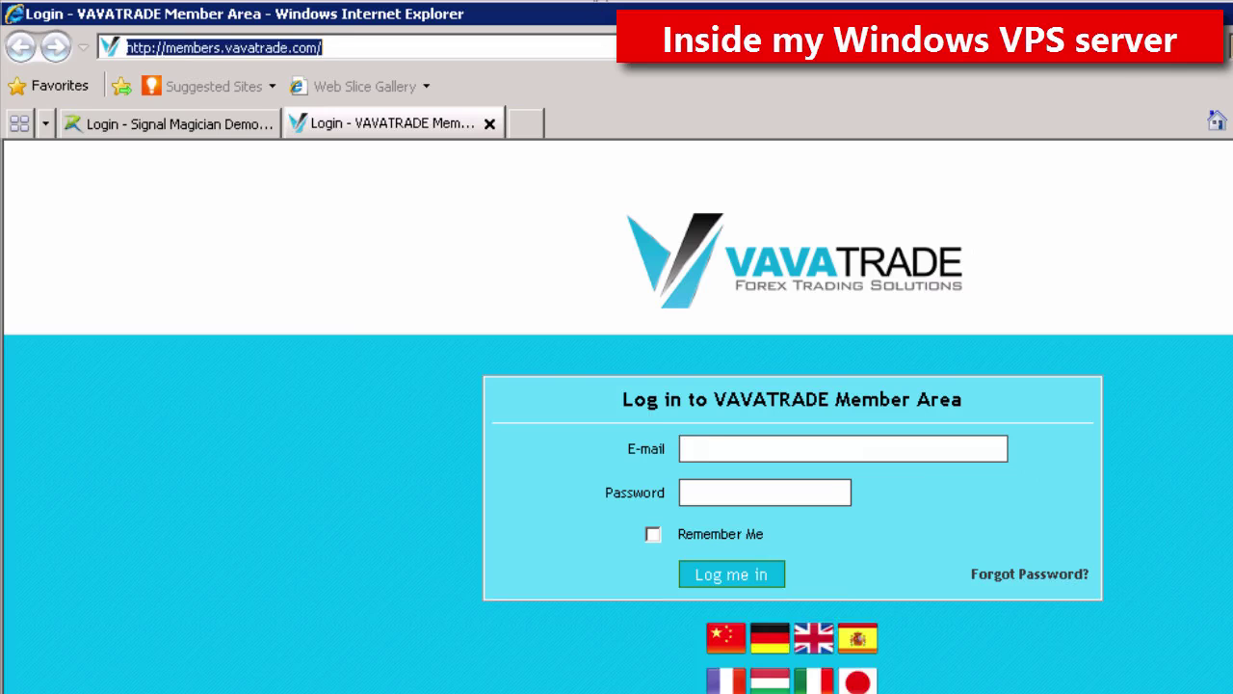
type("gmail.com/")
key("Return")
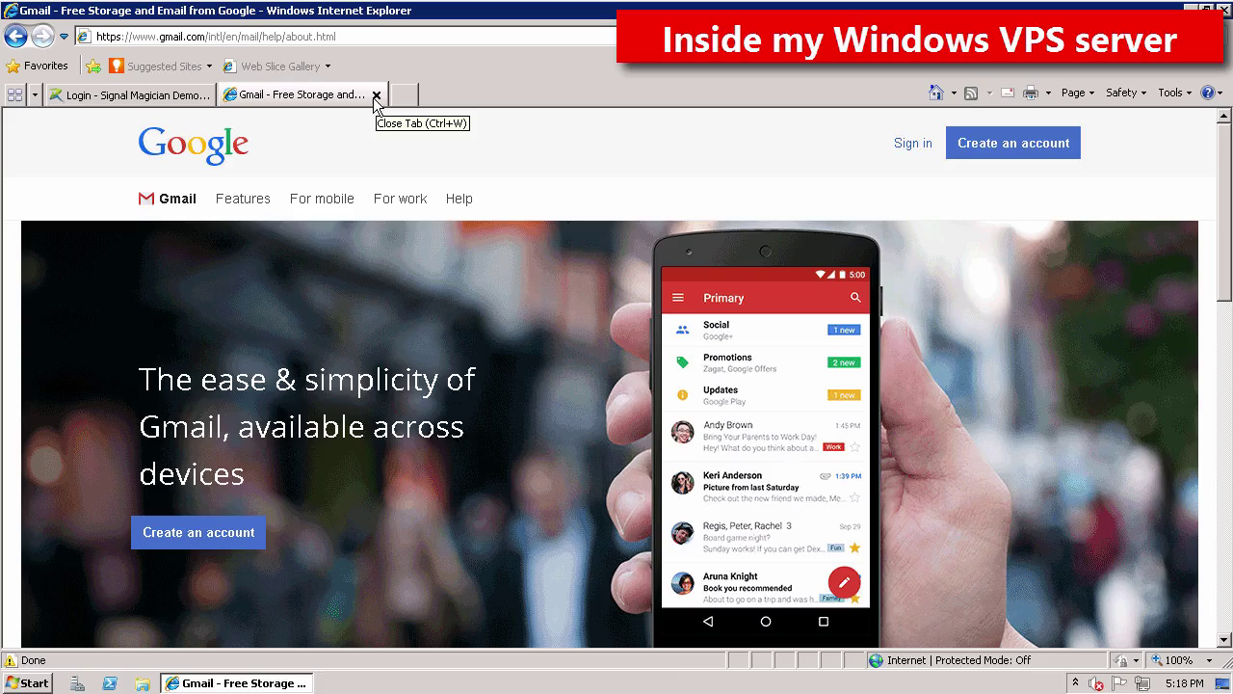
Step: Close the Gmail tab and log into Signal Magician with the client's username and password
left_click(376, 95)
type("client2")
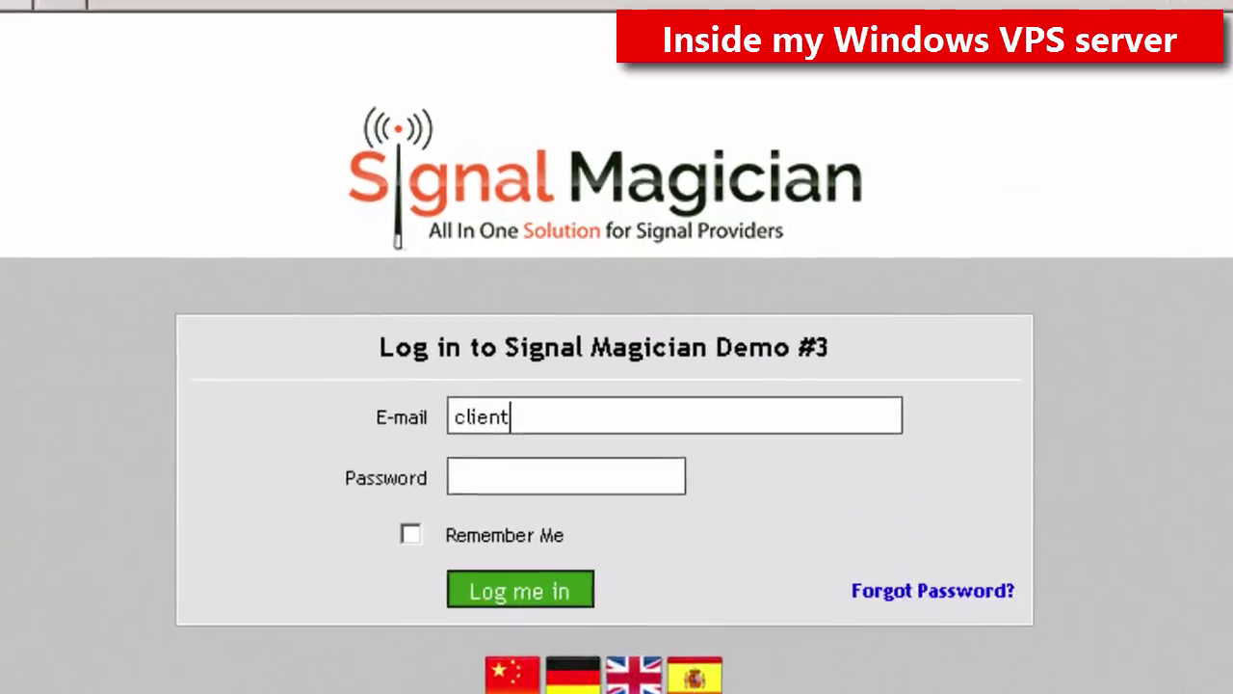
key("Tab")
type("******")
key("Return")
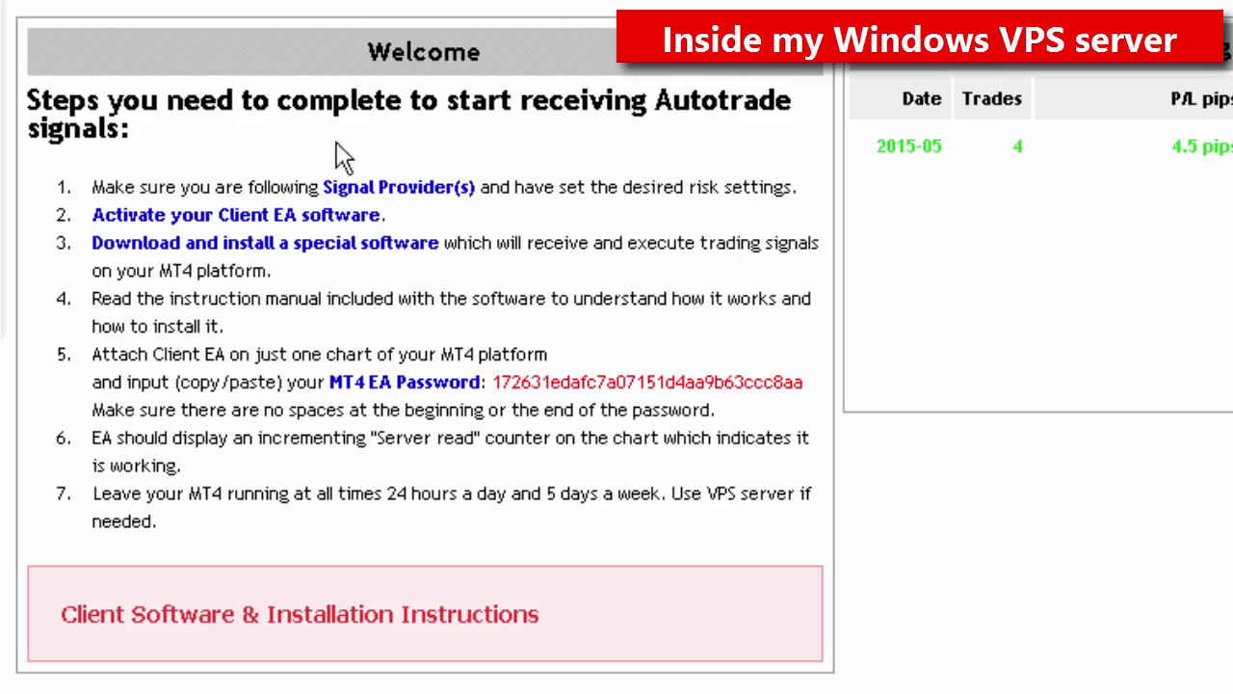
Step: Switch Signal Provider #1's client EA settings On with a 0.21 fixed lot size and save
left_click(398, 192)
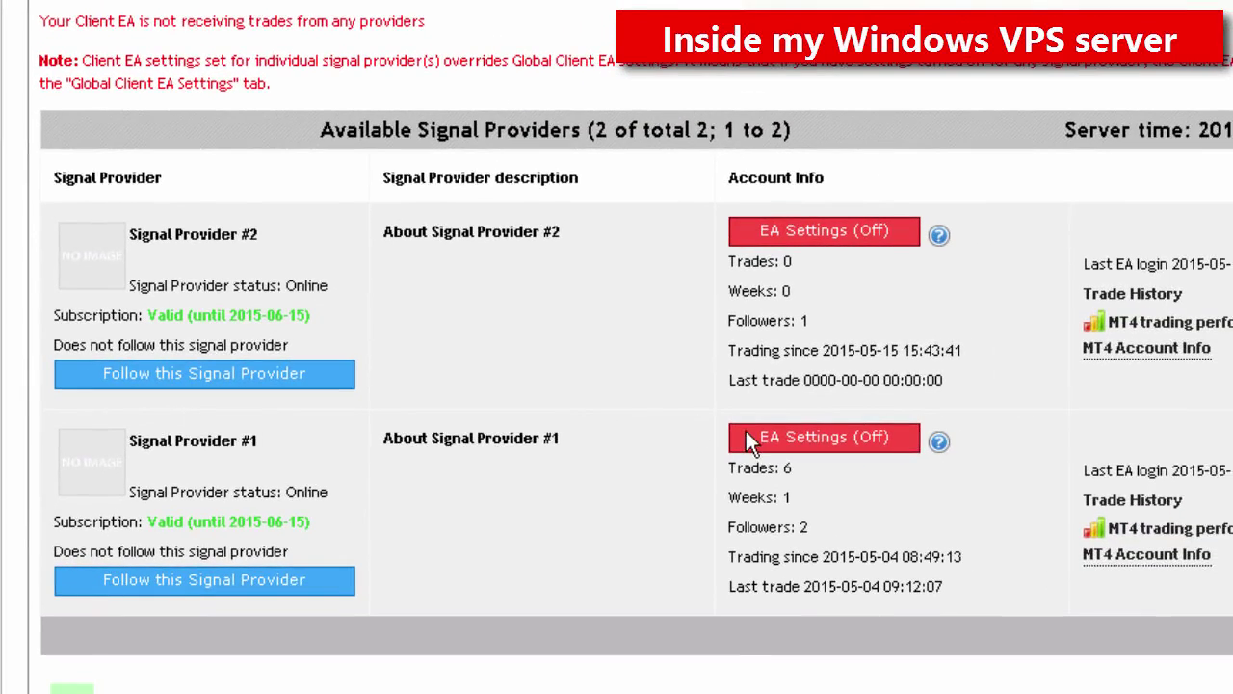
left_click(749, 439)
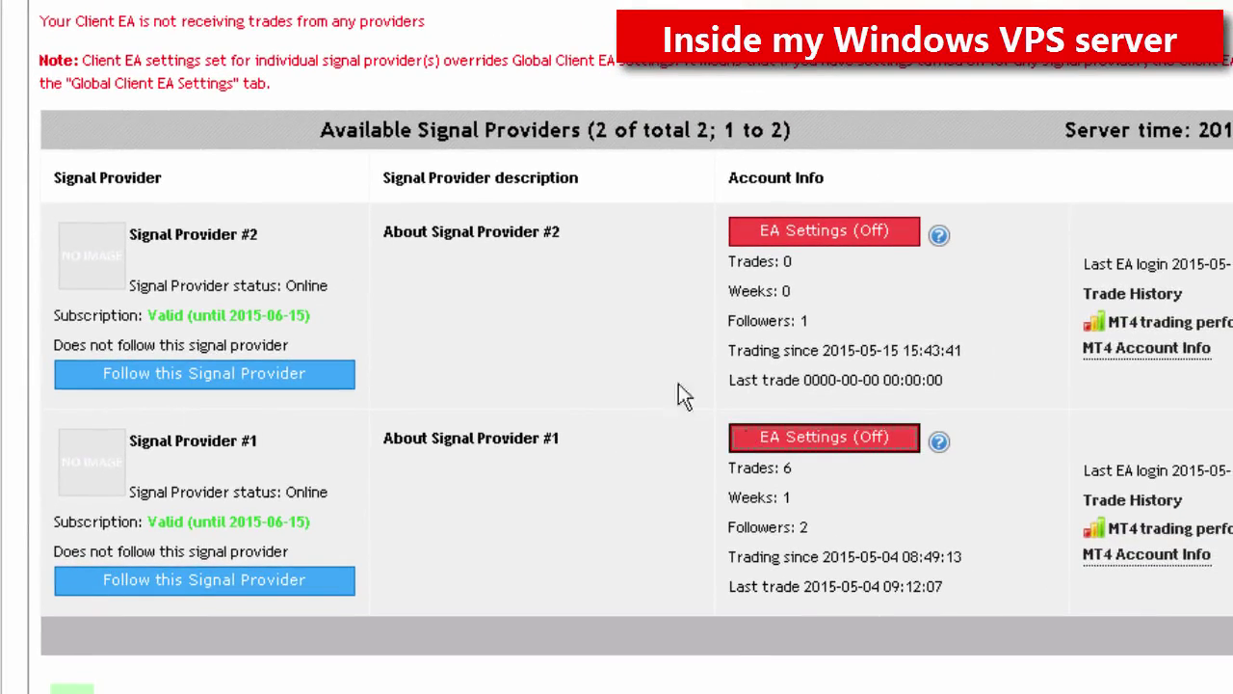
left_click(390, 191)
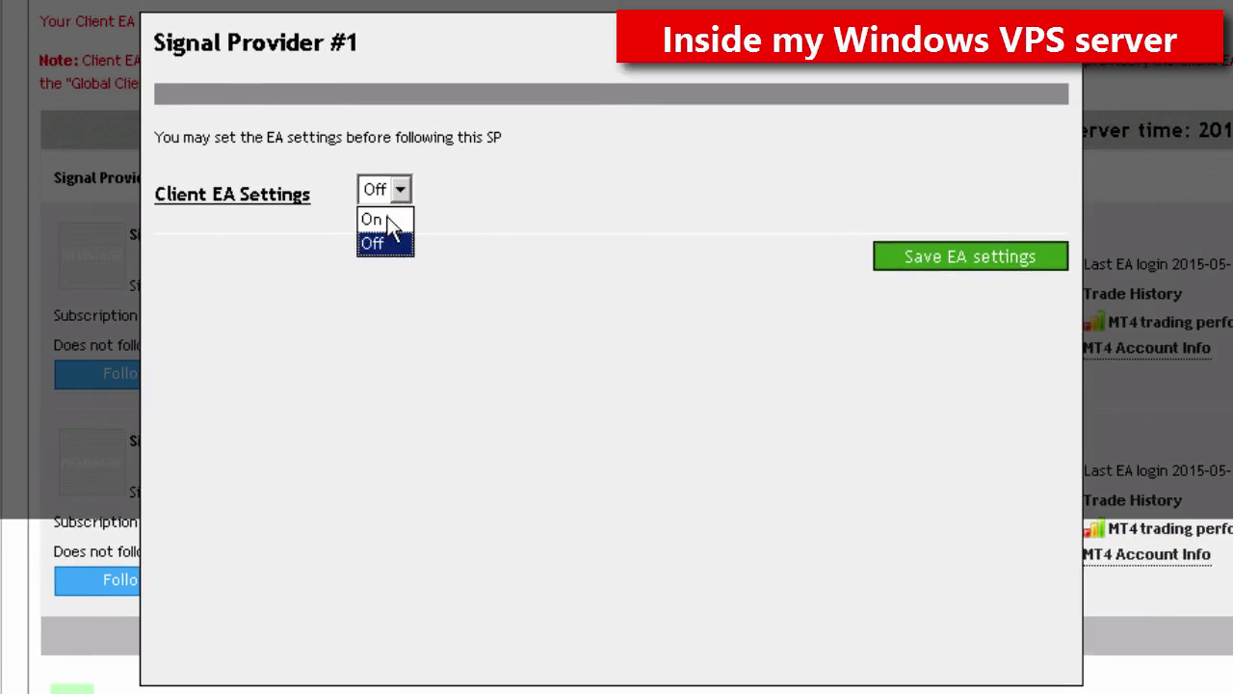
left_click(385, 221)
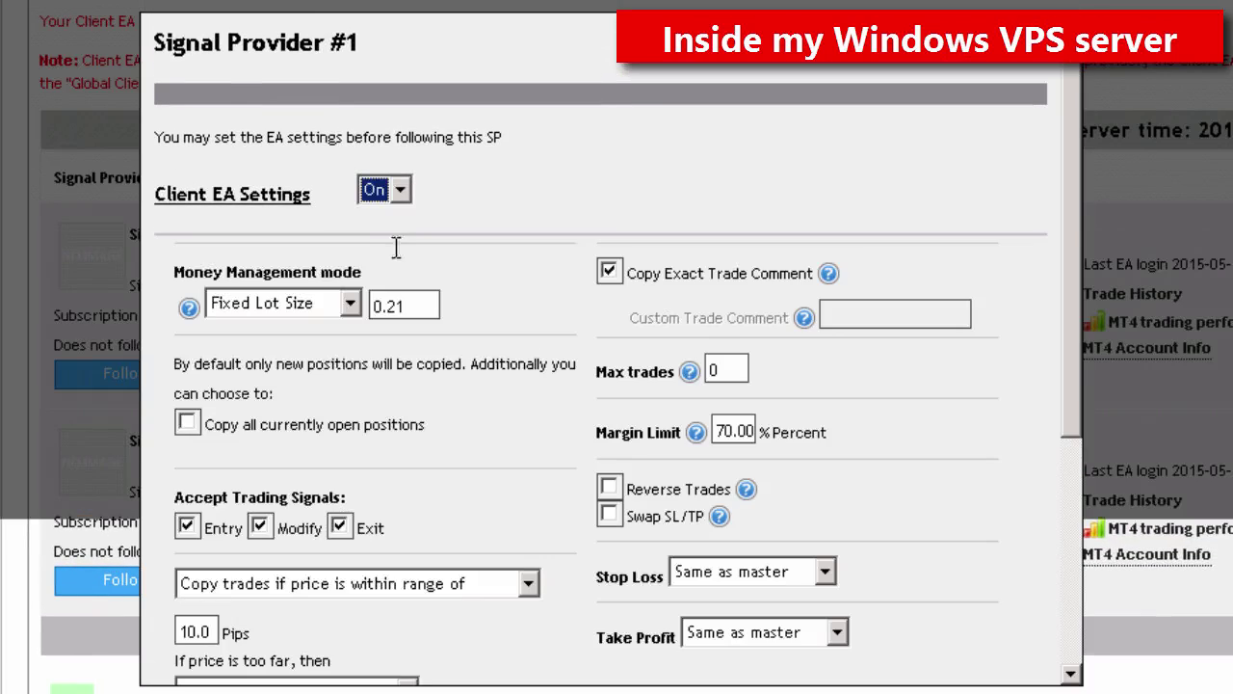
left_click(421, 306)
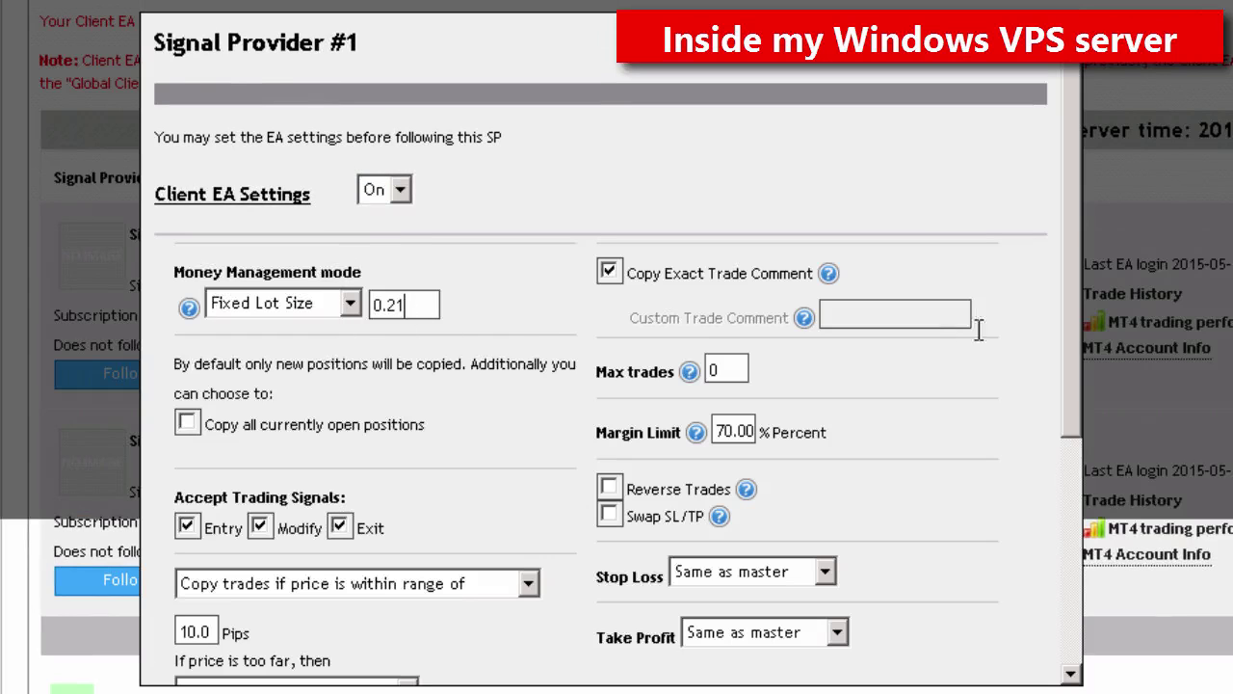
left_click_drag(1070, 324, 1077, 577)
left_click(949, 650)
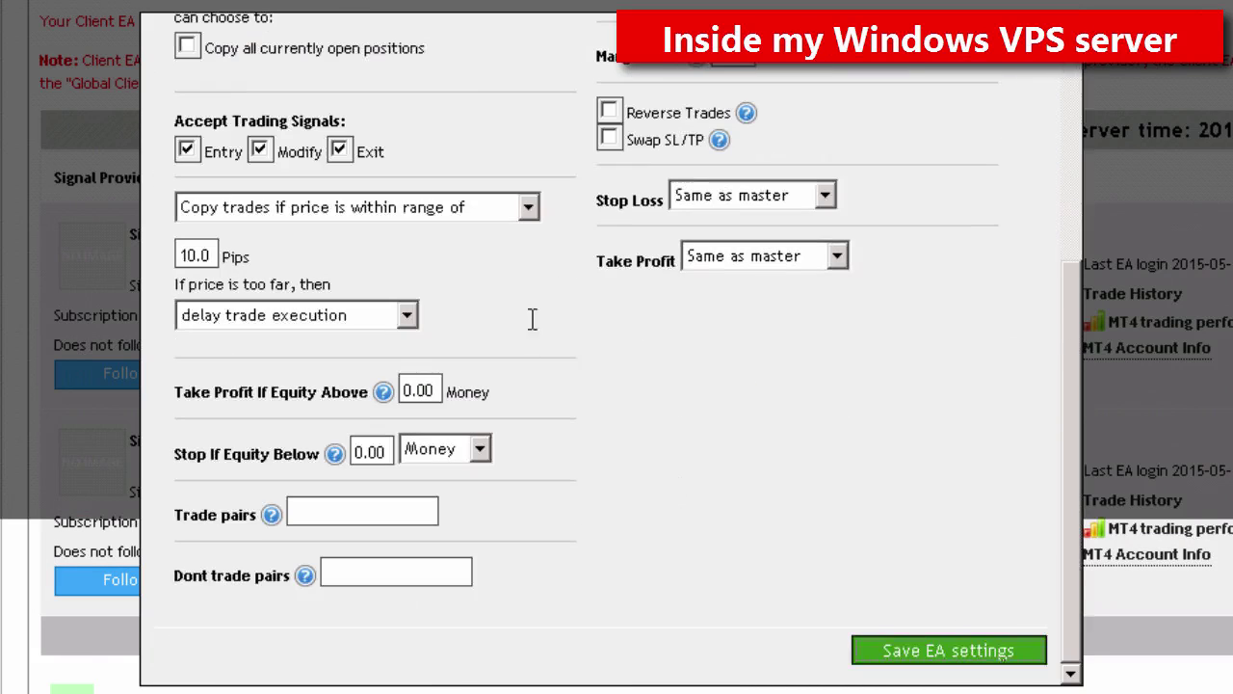
Step: Follow Signal Provider #1 and confirm with OK
scroll(611, 324, "down", 4)
left_click(321, 440)
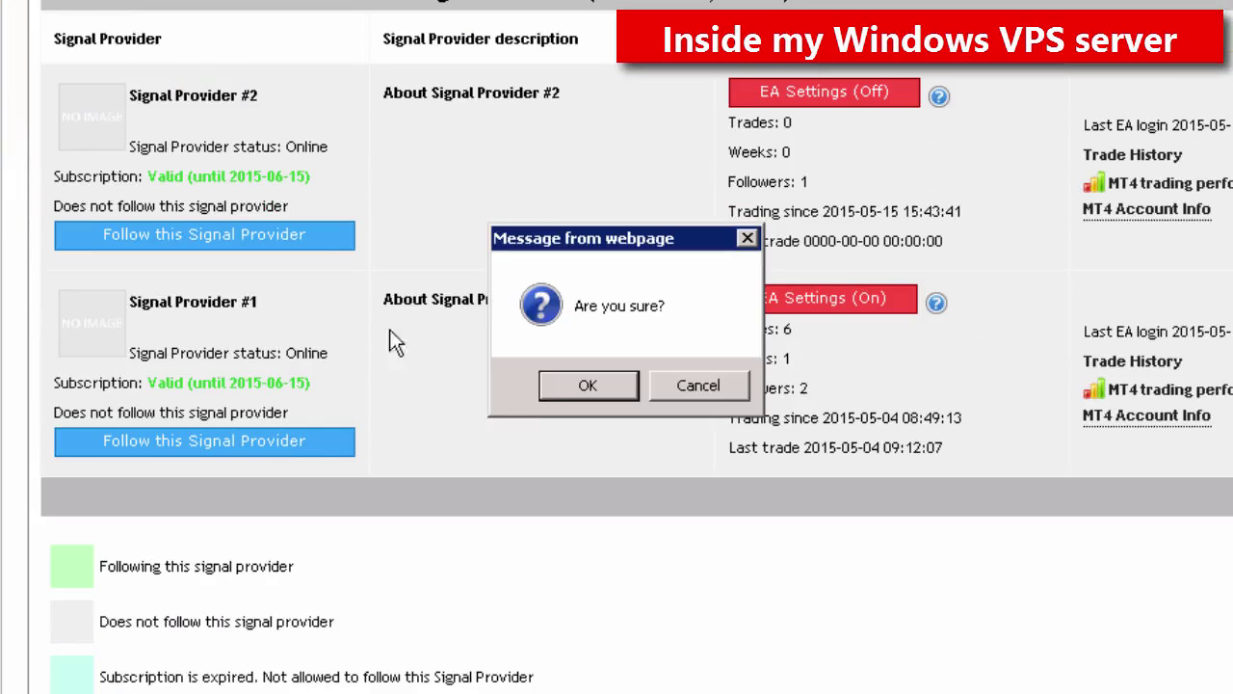
left_click(584, 386)
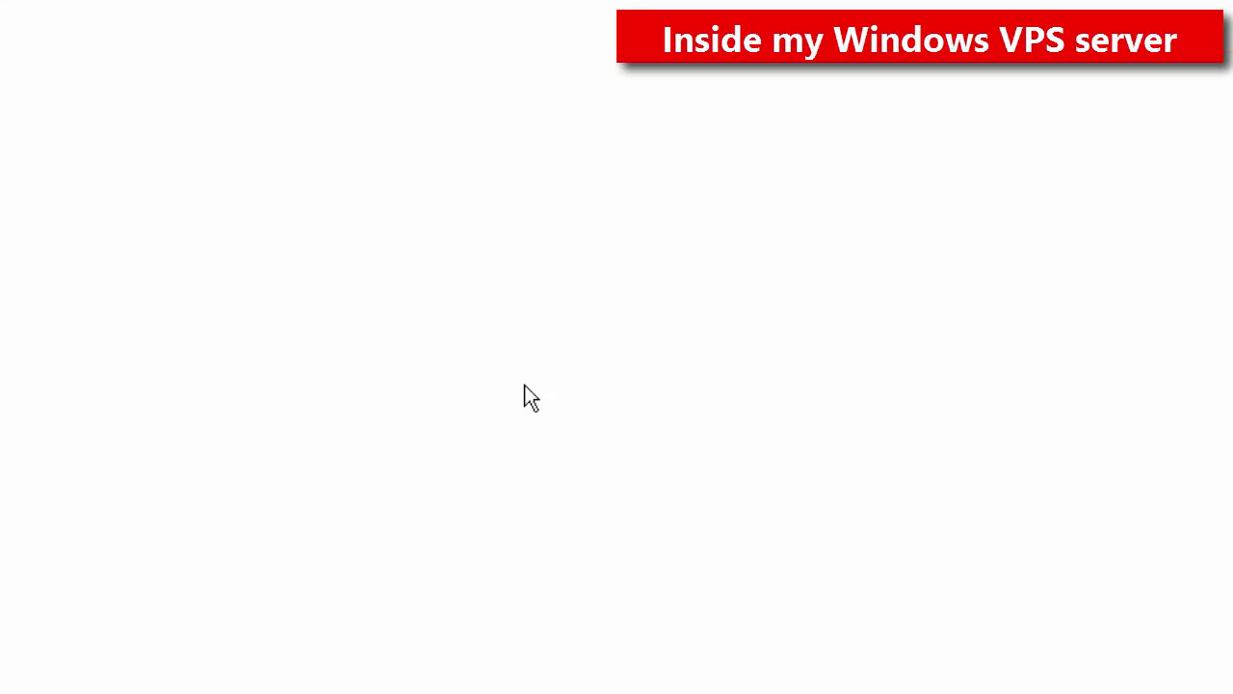
Step: Turn Signal Provider #2's client EA settings On at 0.31 lots, save, then follow it
scroll(524, 386, "down", 3)
scroll(511, 253, "up", 1)
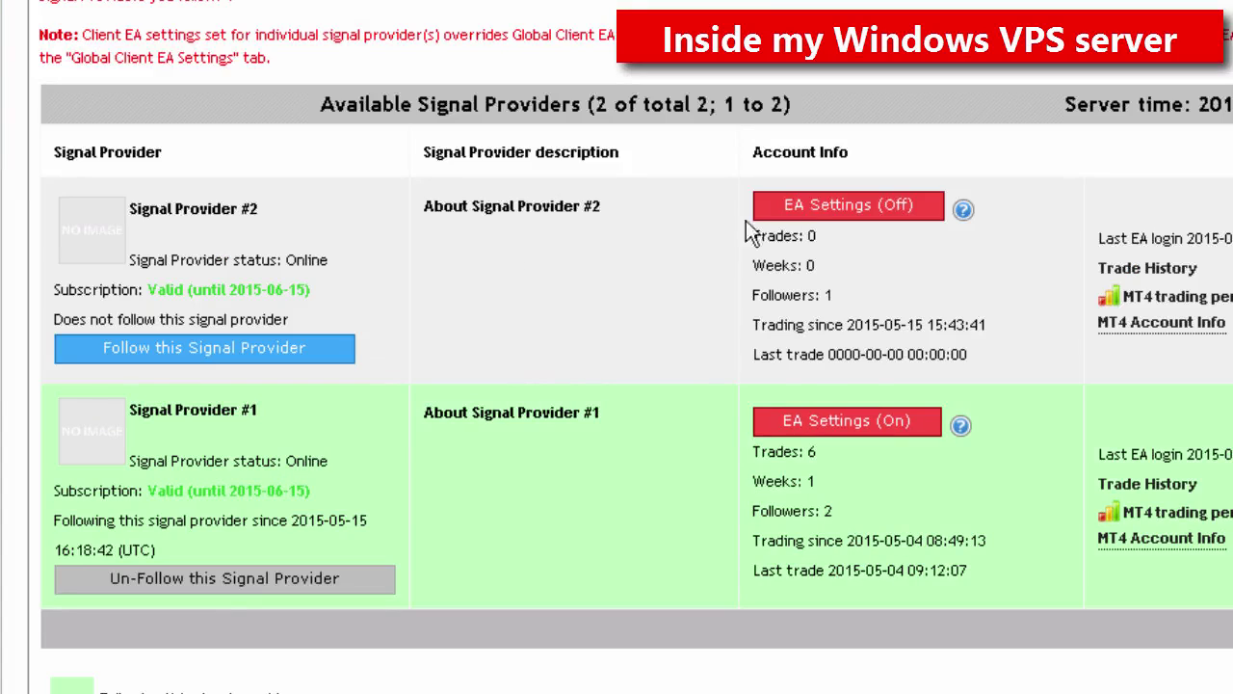
left_click(848, 204)
left_click(400, 190)
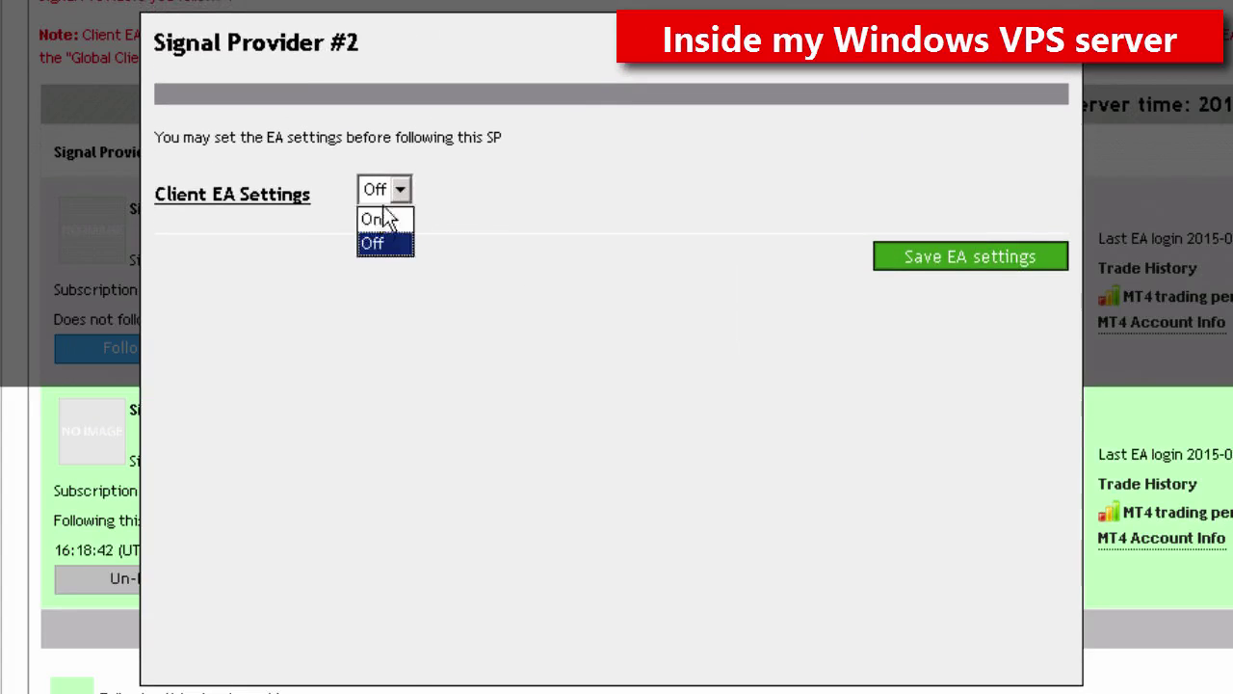
left_click(379, 219)
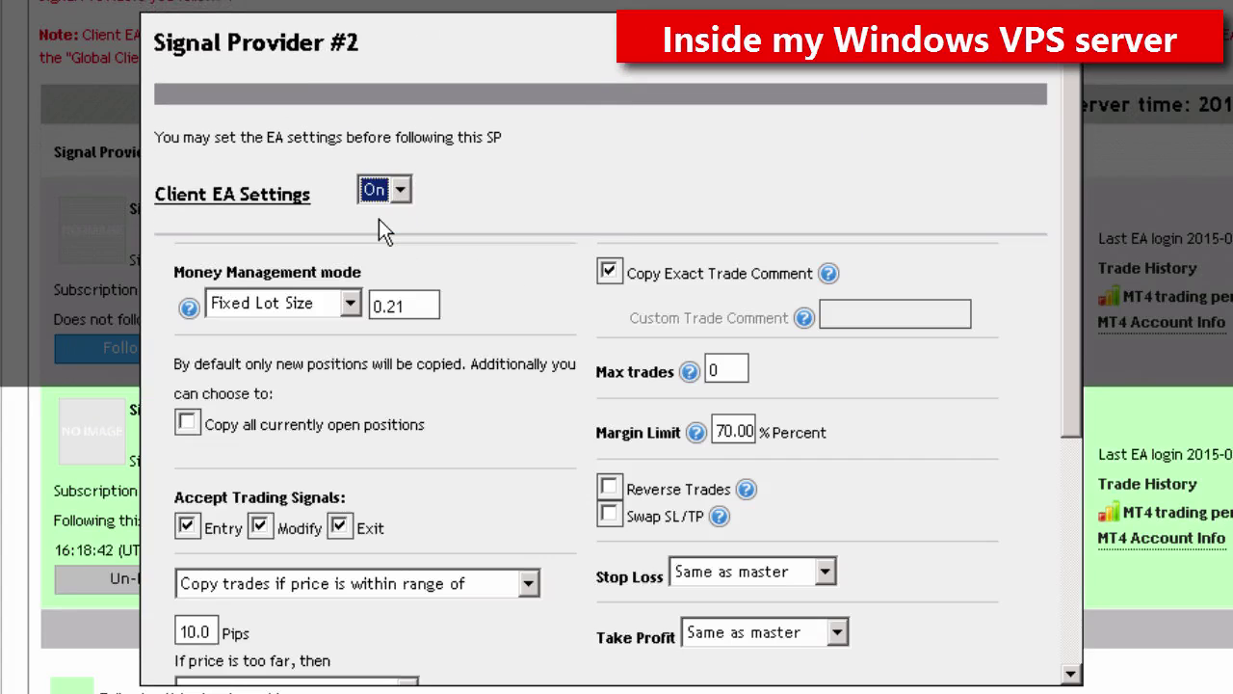
left_click(424, 312)
key("BackSpace")
key("BackSpace")
type("31")
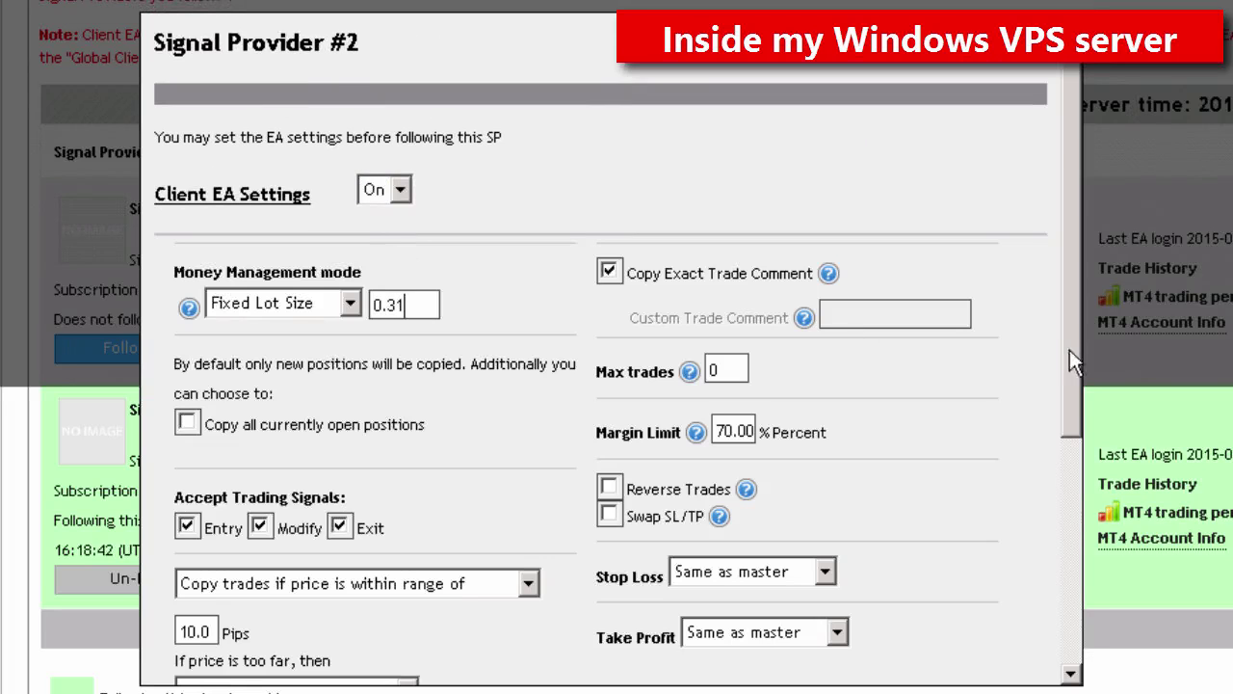
scroll(1072, 341, "down", 5)
key("Return")
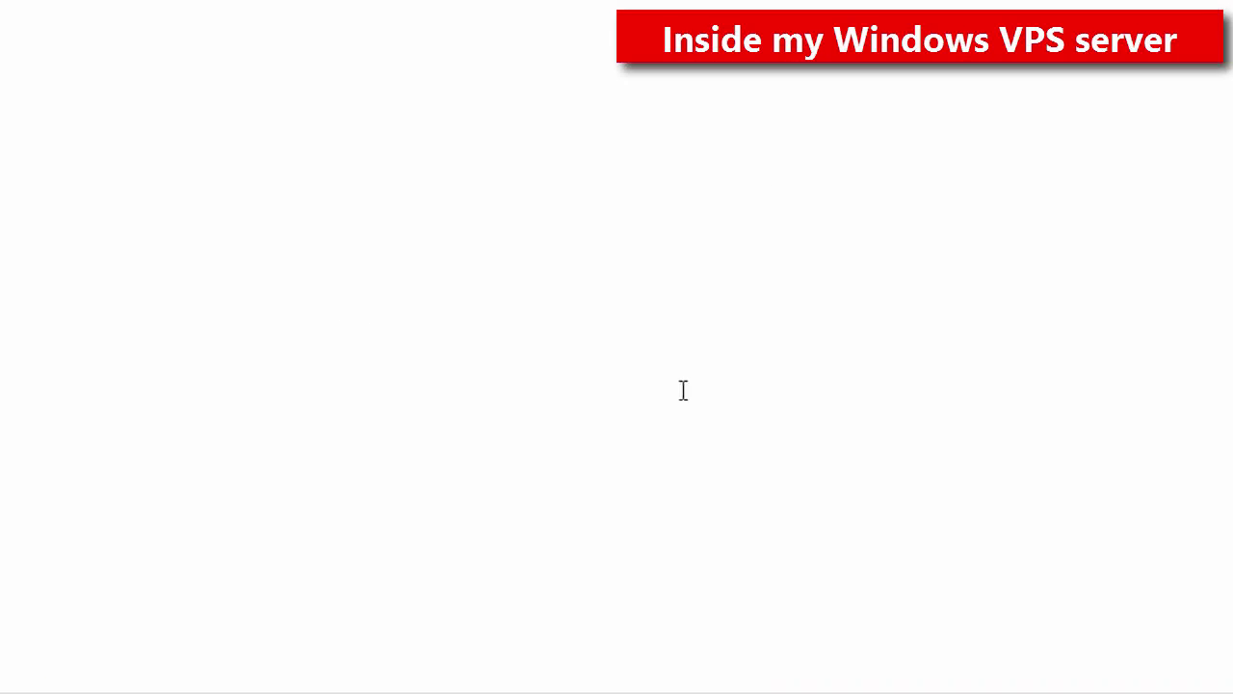
left_click(179, 625)
left_click(497, 372)
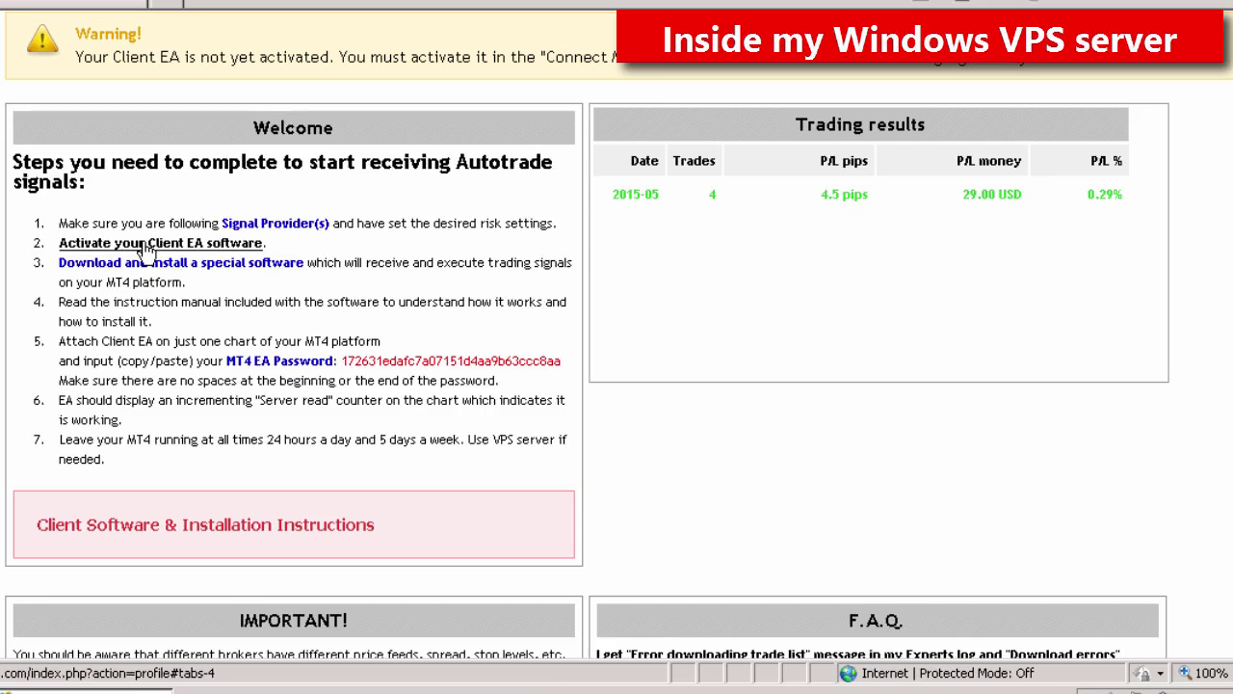
Step: Accept the Terms and Conditions and activate the Client EA, confirming with OK
left_click(145, 249)
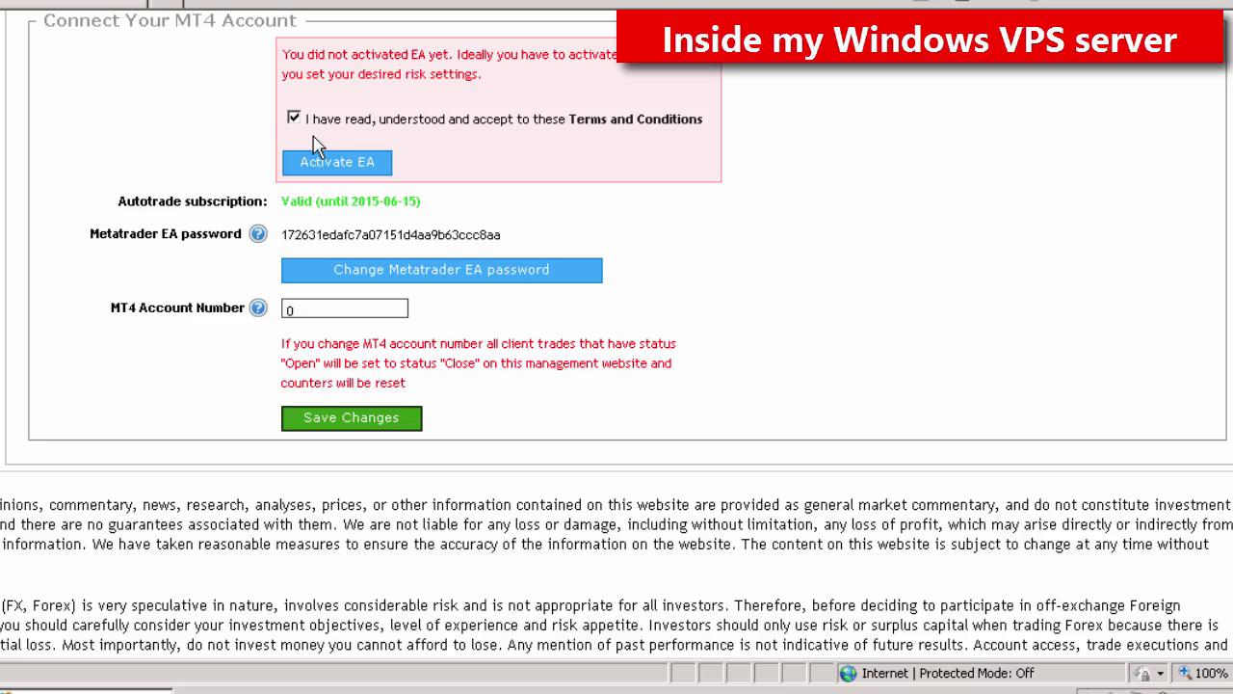
left_click(330, 164)
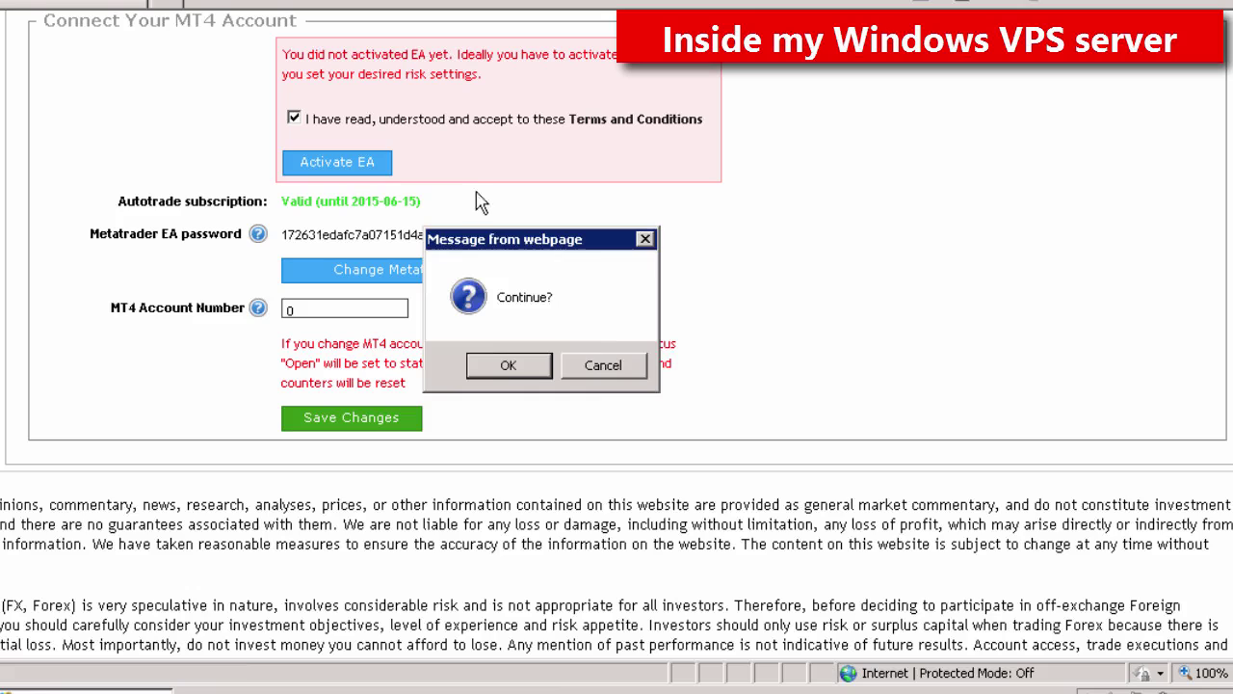
left_click(501, 364)
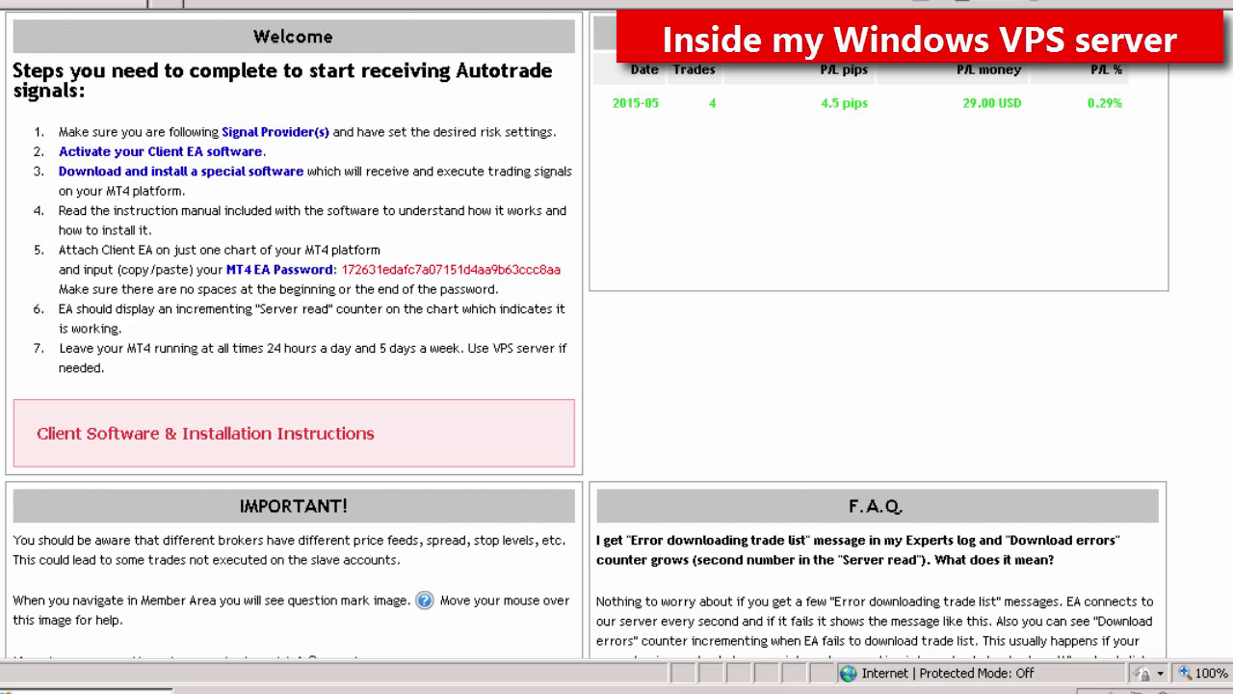
Step: Save sm-client-ea-194-demo3.zip to Downloads, open it, and launch the SM Client EA v1.9.4 Demo3 installer
left_click(280, 171)
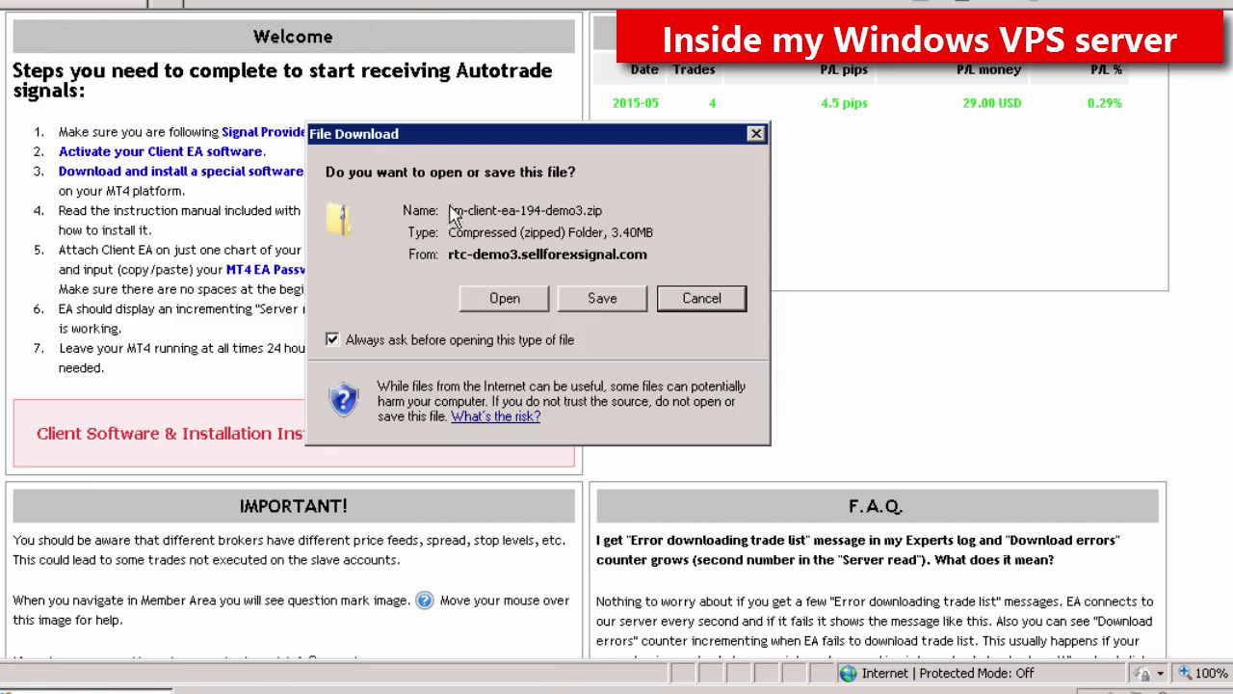
left_click(591, 305)
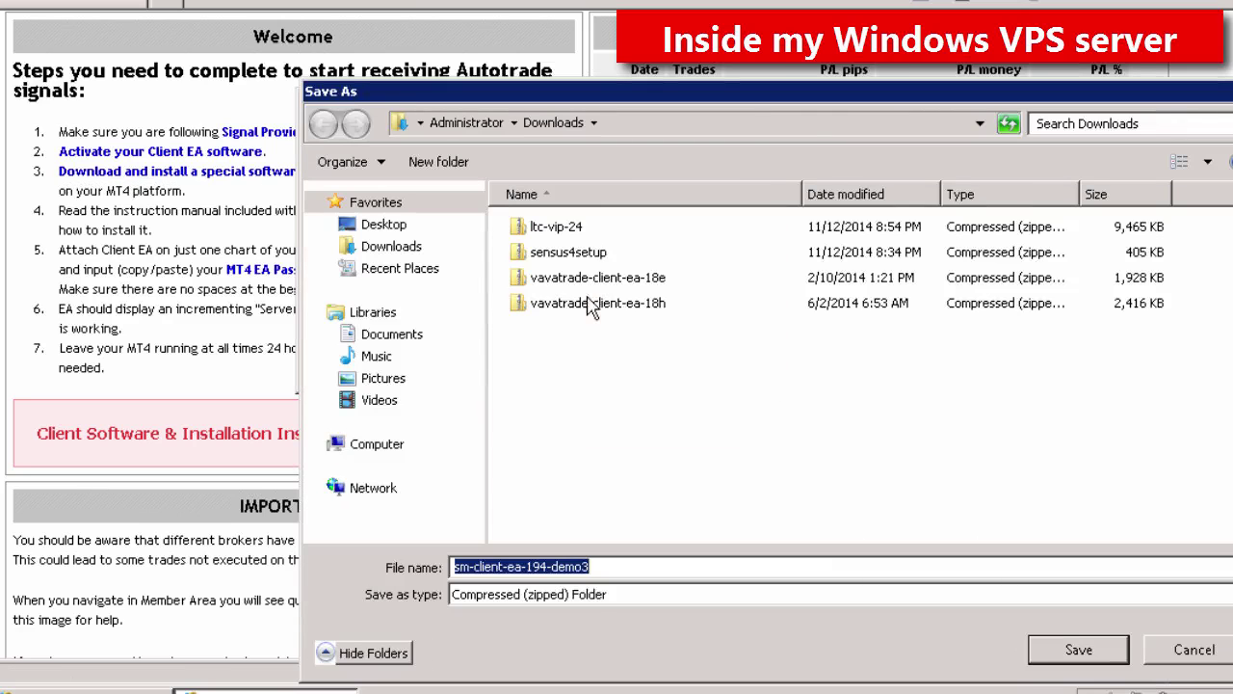
left_click(1076, 651)
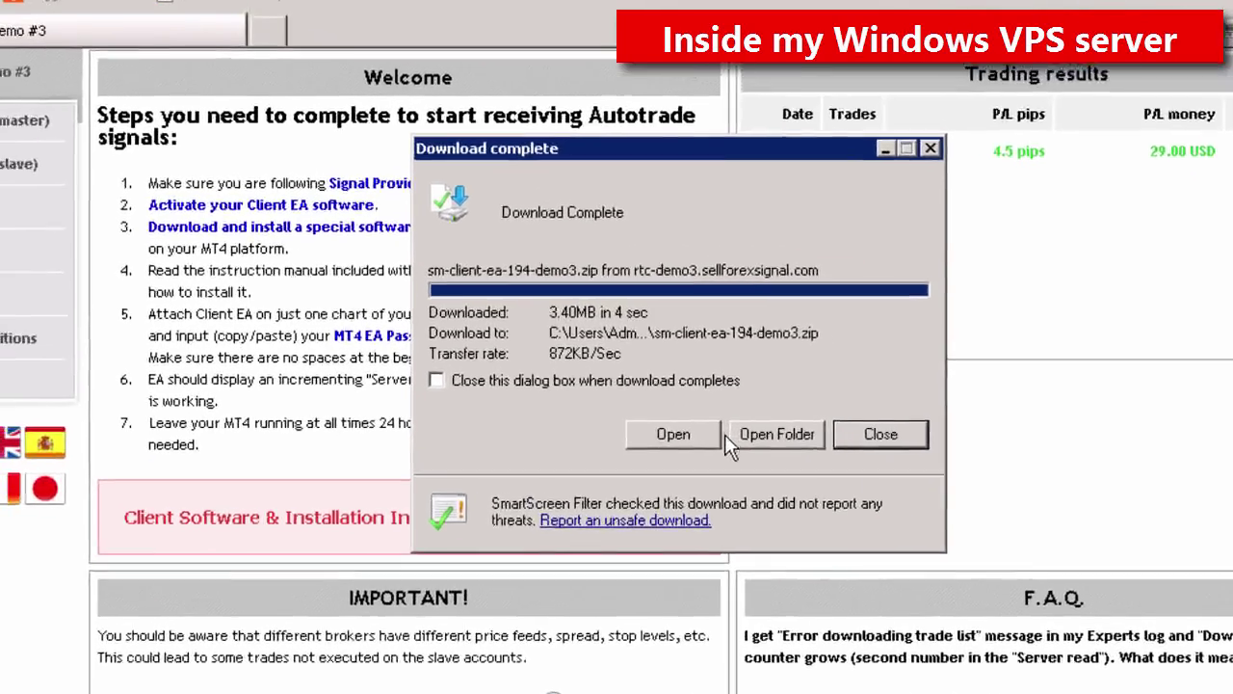
left_click(723, 434)
double_click(679, 243)
Step: Approve the installer, install SM Client EA into the SENSUS MT4 Client Terminal folder, and finish the wizard
left_click(909, 510)
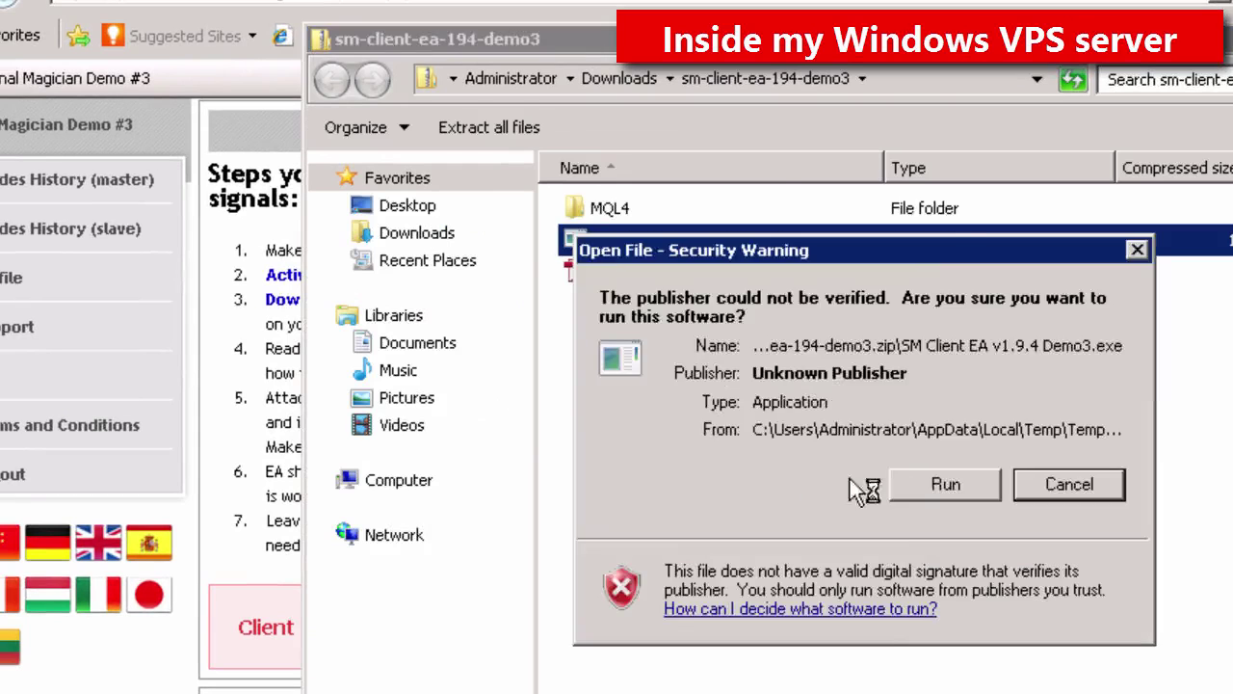
left_click(908, 487)
left_click(551, 537)
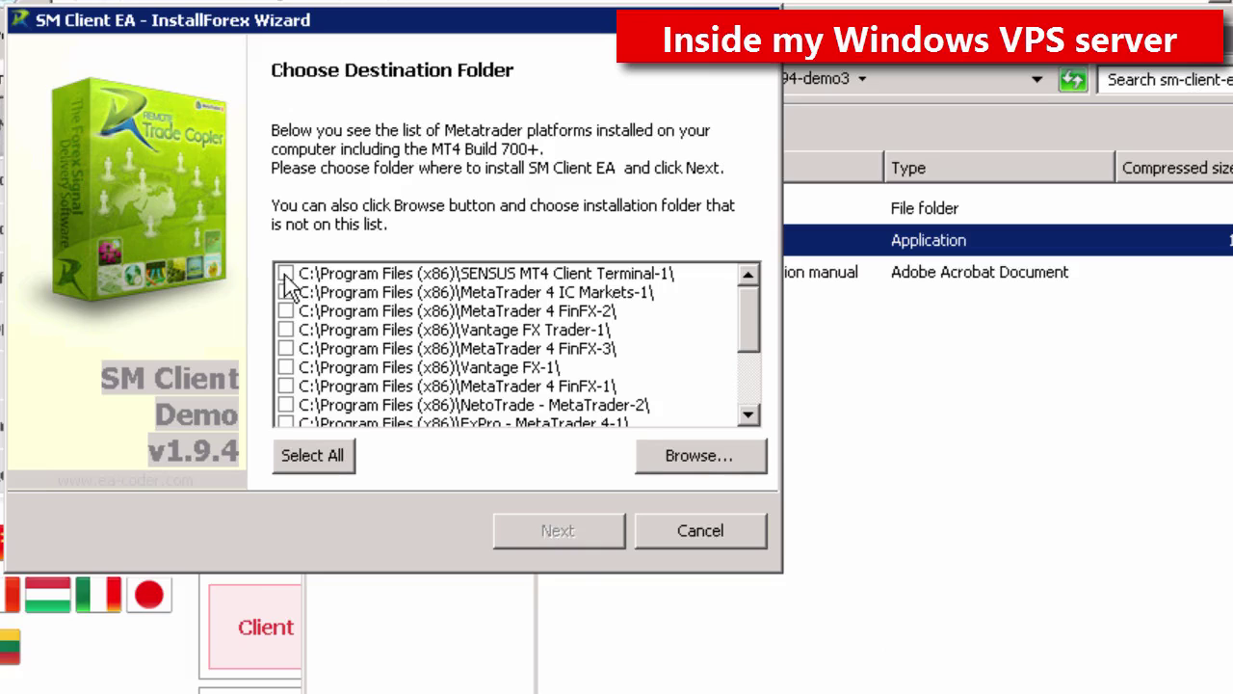
left_click(285, 273)
left_click(569, 534)
left_click(665, 533)
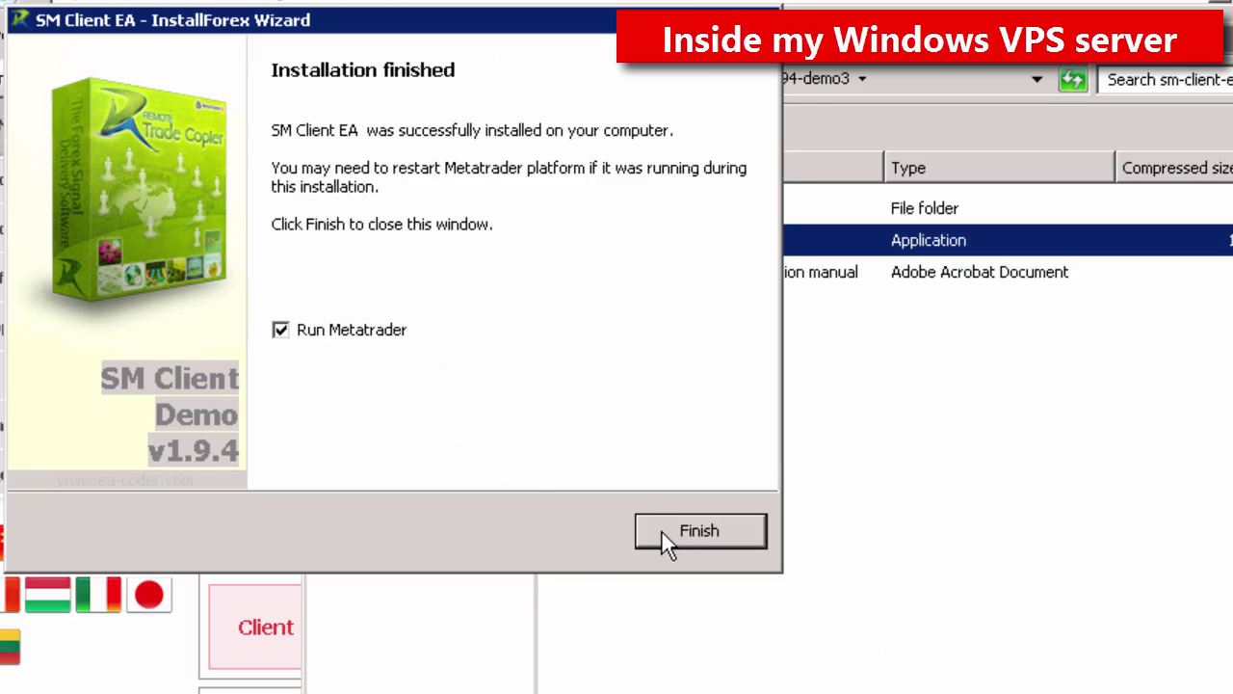
left_click(661, 539)
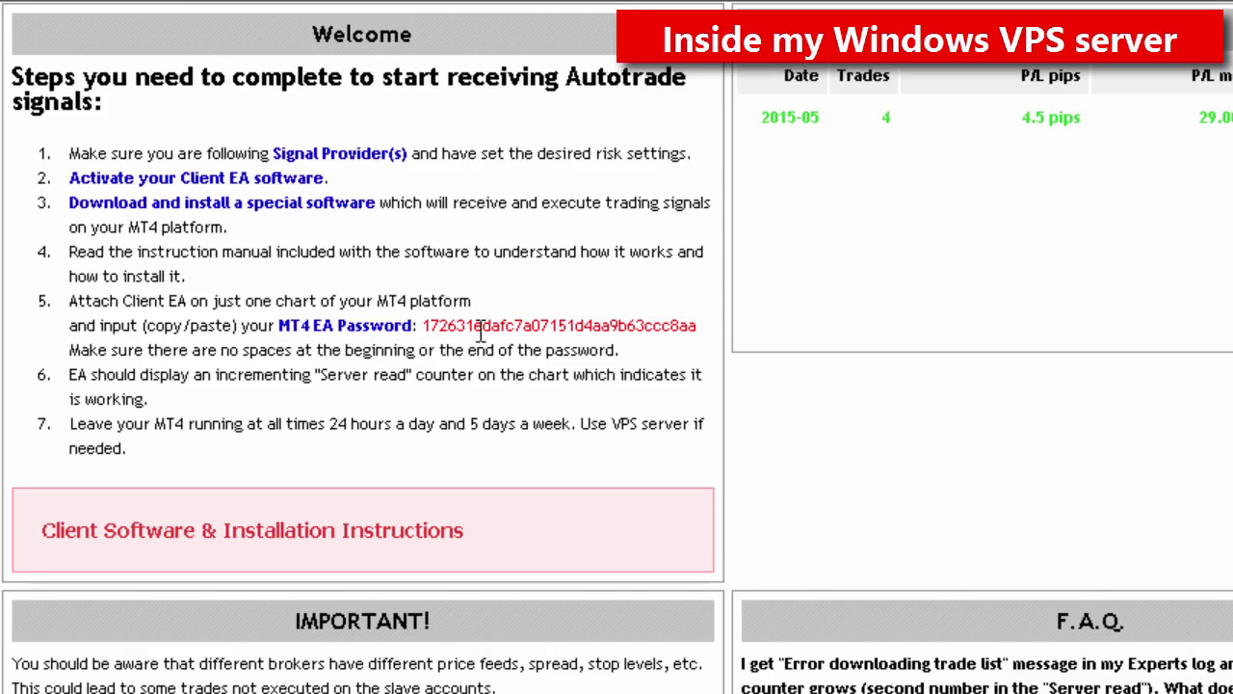
Step: Copy the MT4 EA password and open a new EURUSDc chart
double_click(472, 326)
key("ctrl+c")
right_click(498, 328)
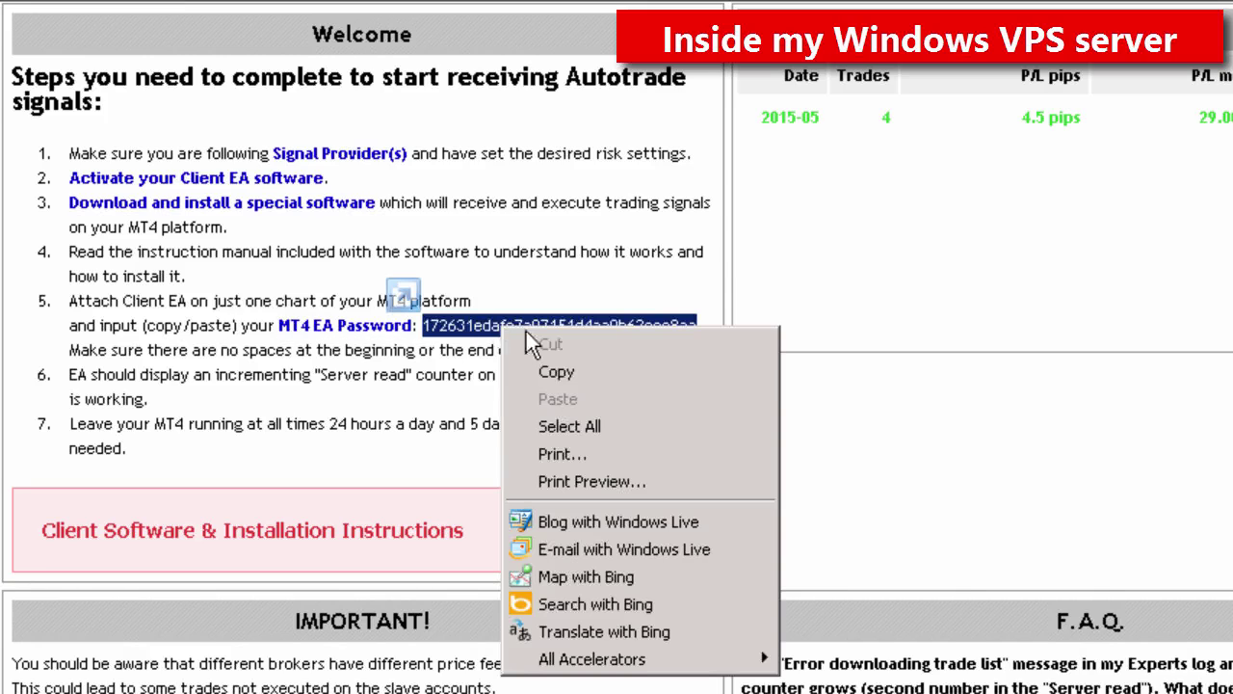
left_click(571, 373)
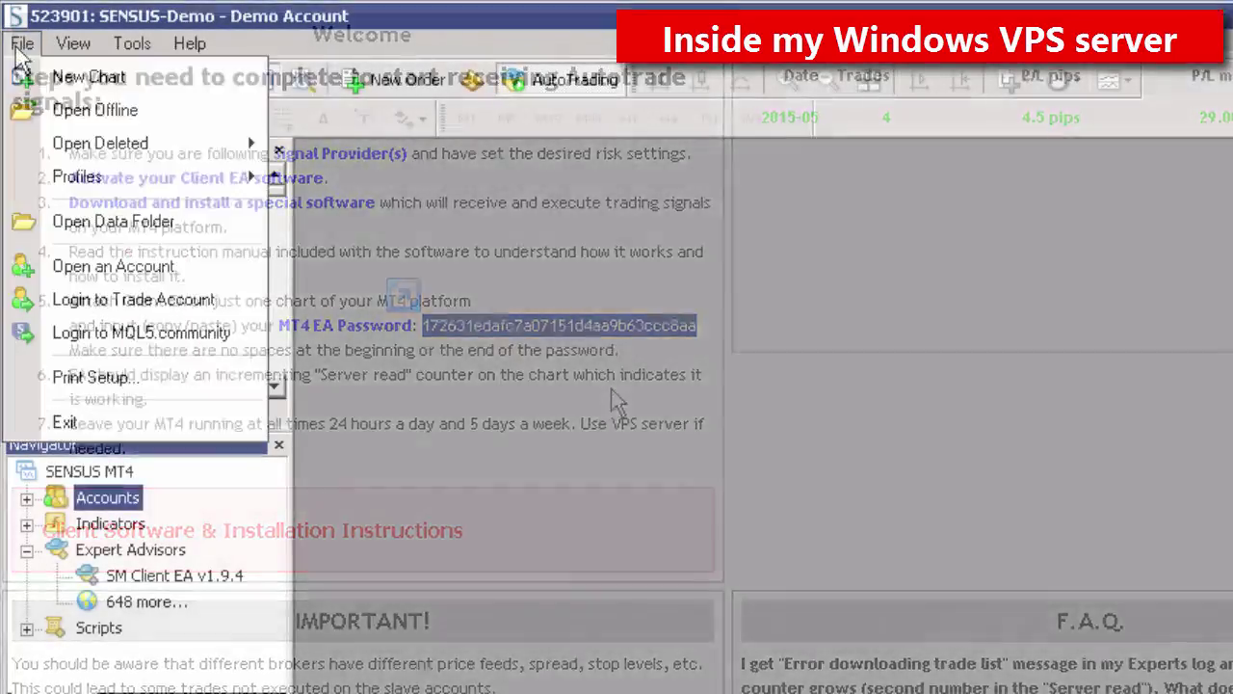
left_click(35, 79)
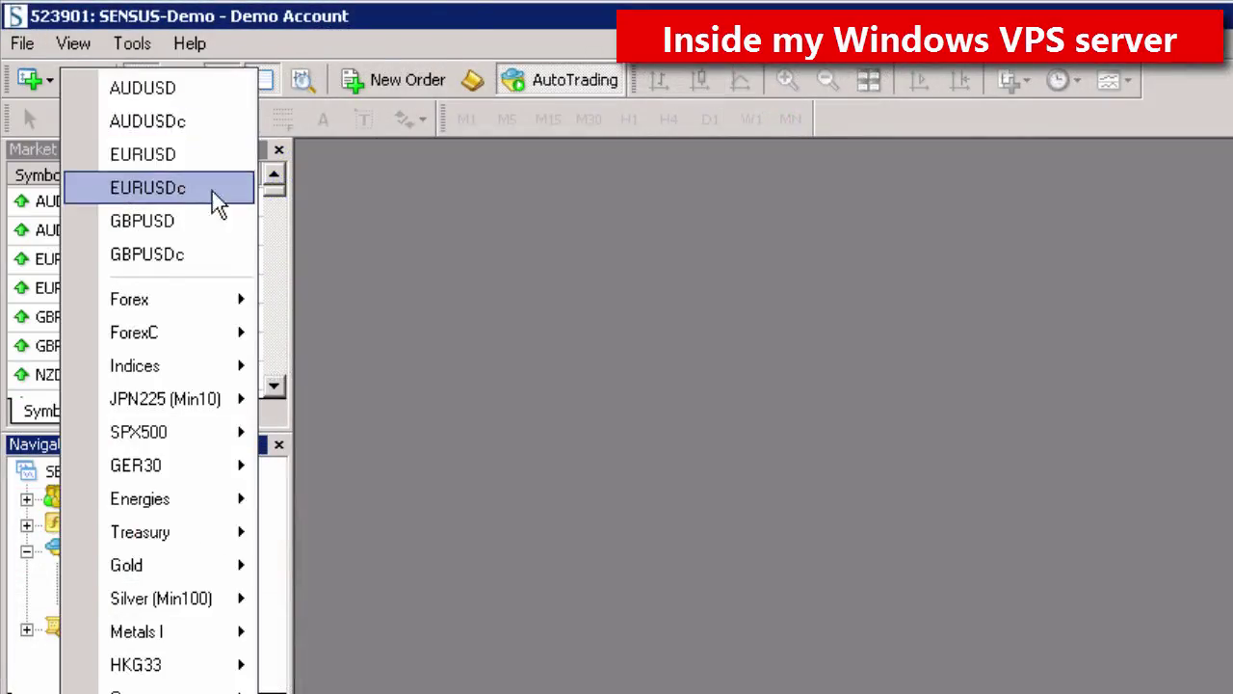
left_click(212, 191)
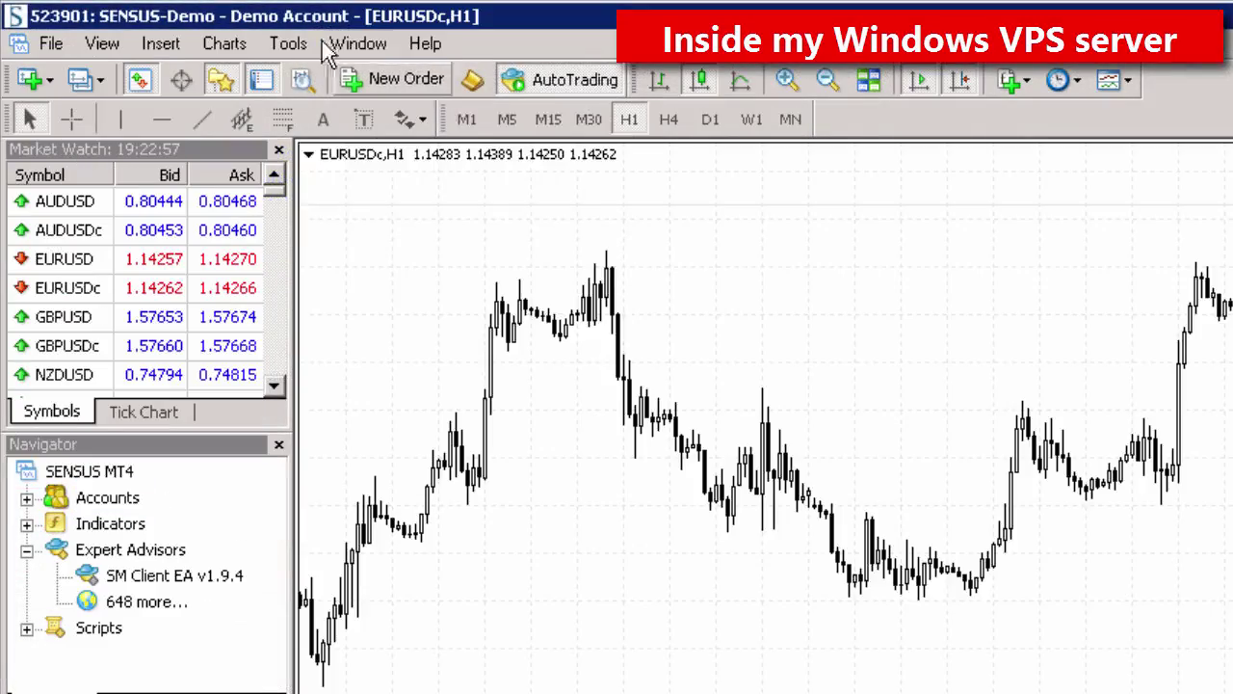
Step: Confirm the Expert Advisors options and attach SM Client EA to the EURUSDc chart
left_click(288, 43)
left_click(399, 240)
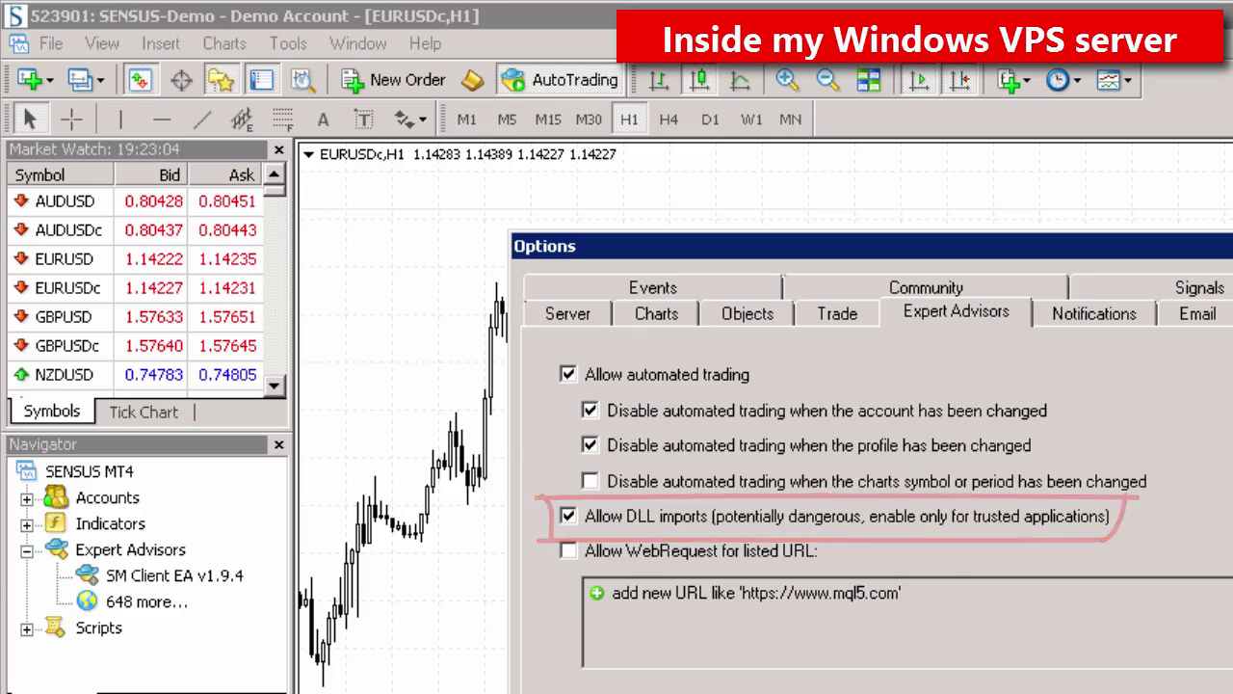
key("Return")
left_click_drag(174, 576, 694, 617)
left_click(277, 147)
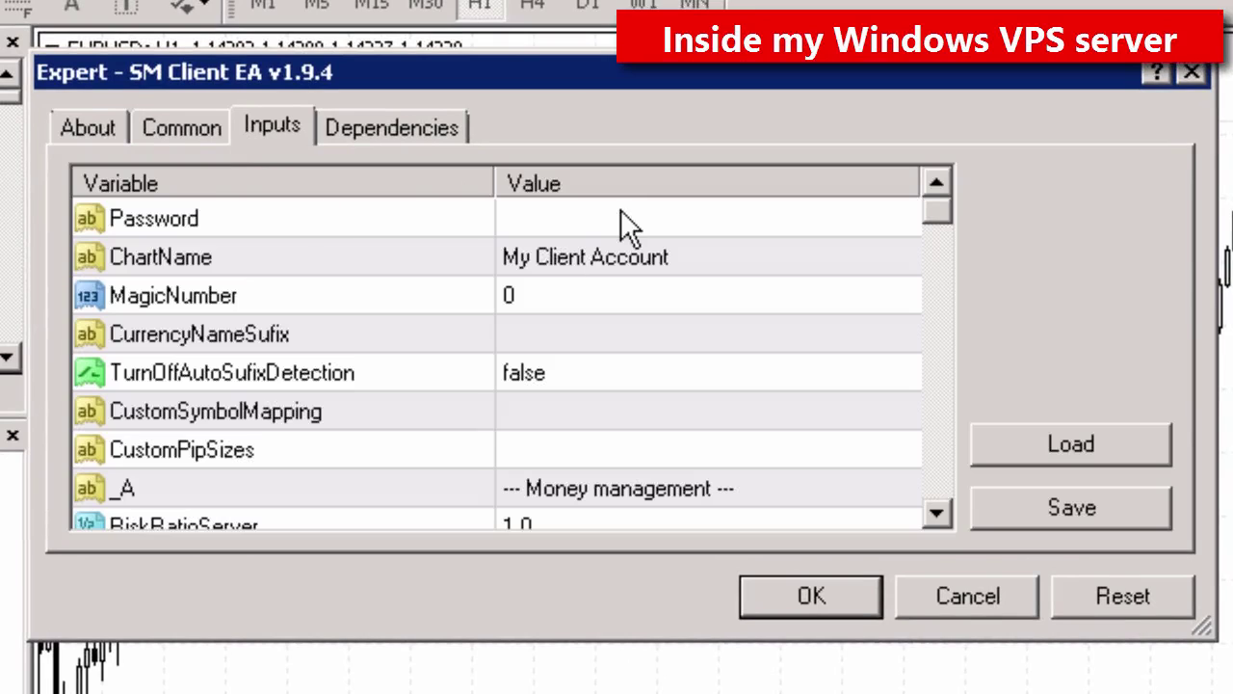
Step: Paste the EA password, set ChartName to 'Follower #2' and DashboardColor to OrangeRed, then start the EA
double_click(620, 210)
right_click(632, 216)
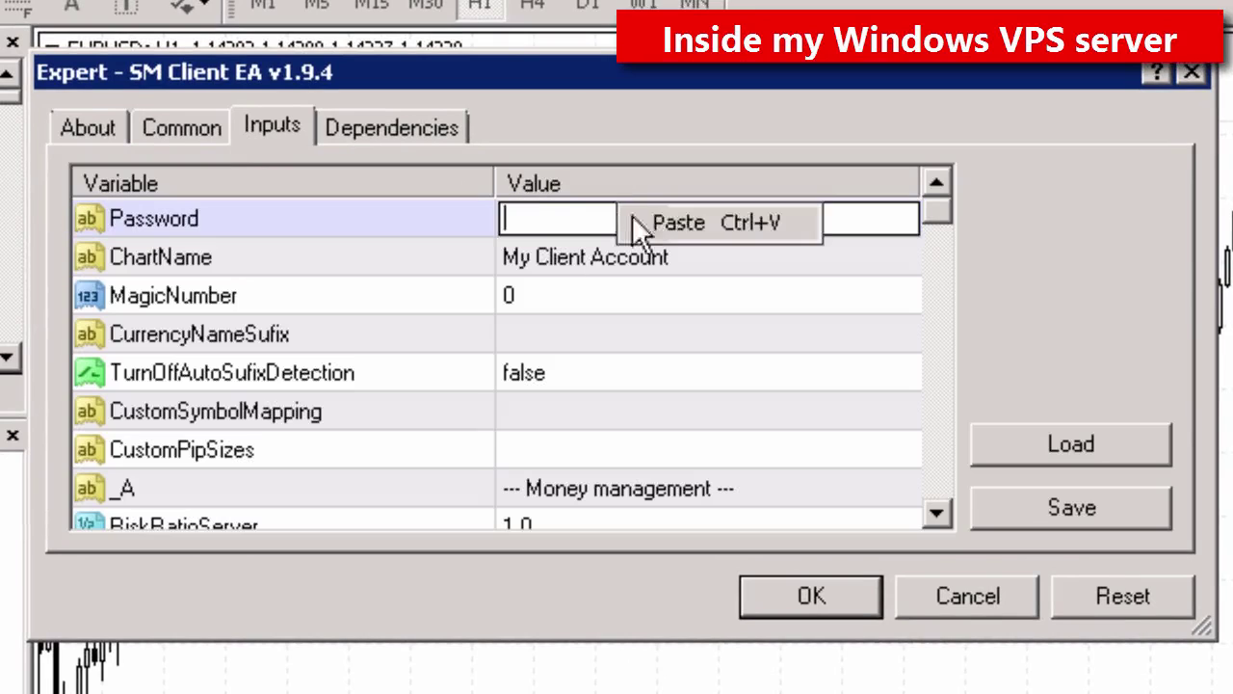
left_click(681, 222)
double_click(695, 262)
type("Follower #2")
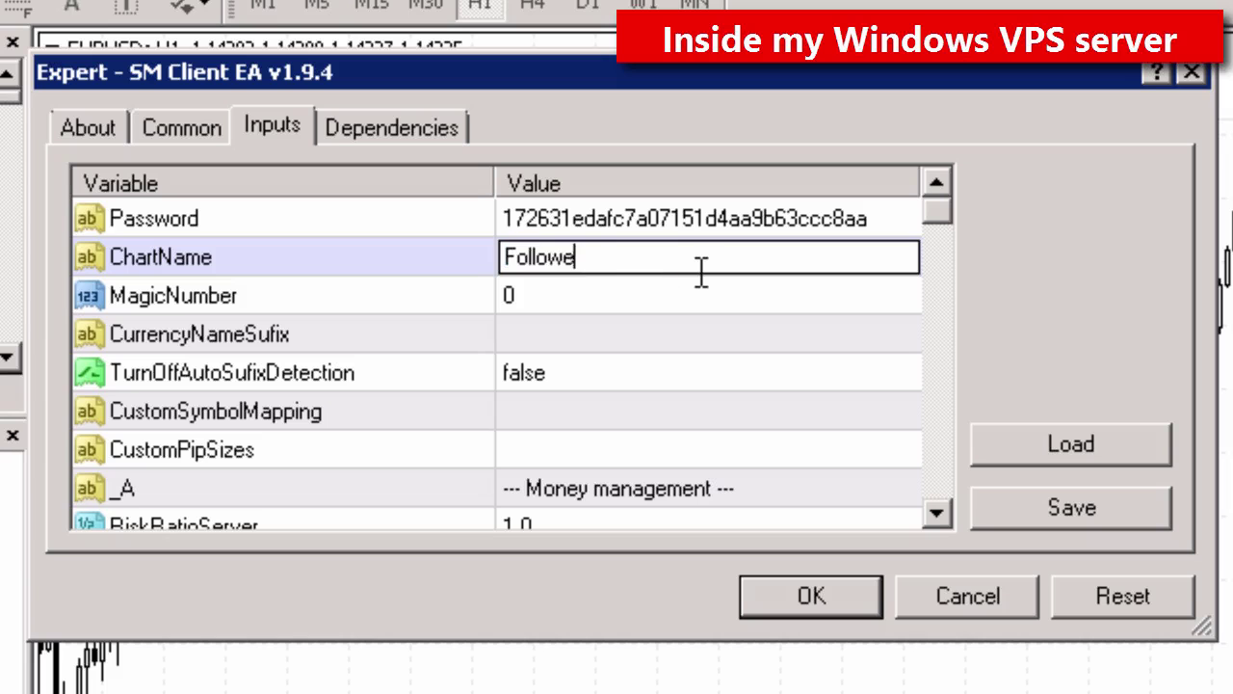
key("Return")
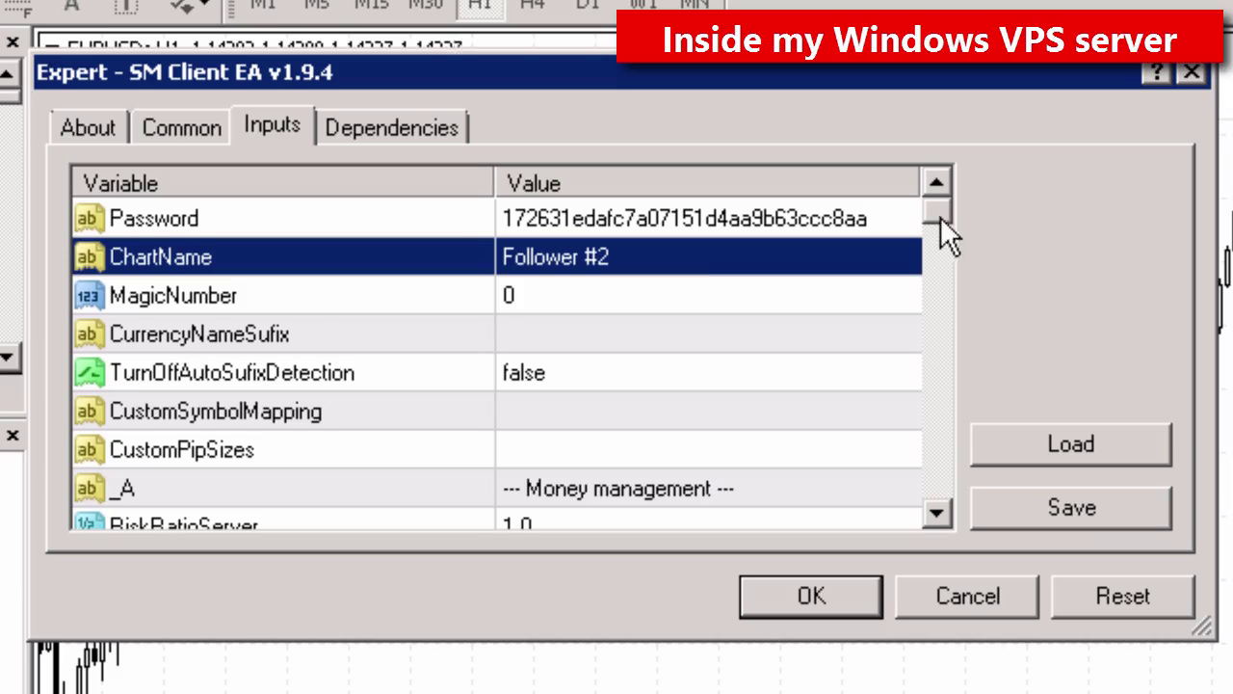
left_click_drag(940, 217, 925, 512)
left_click(905, 375)
left_click(900, 375)
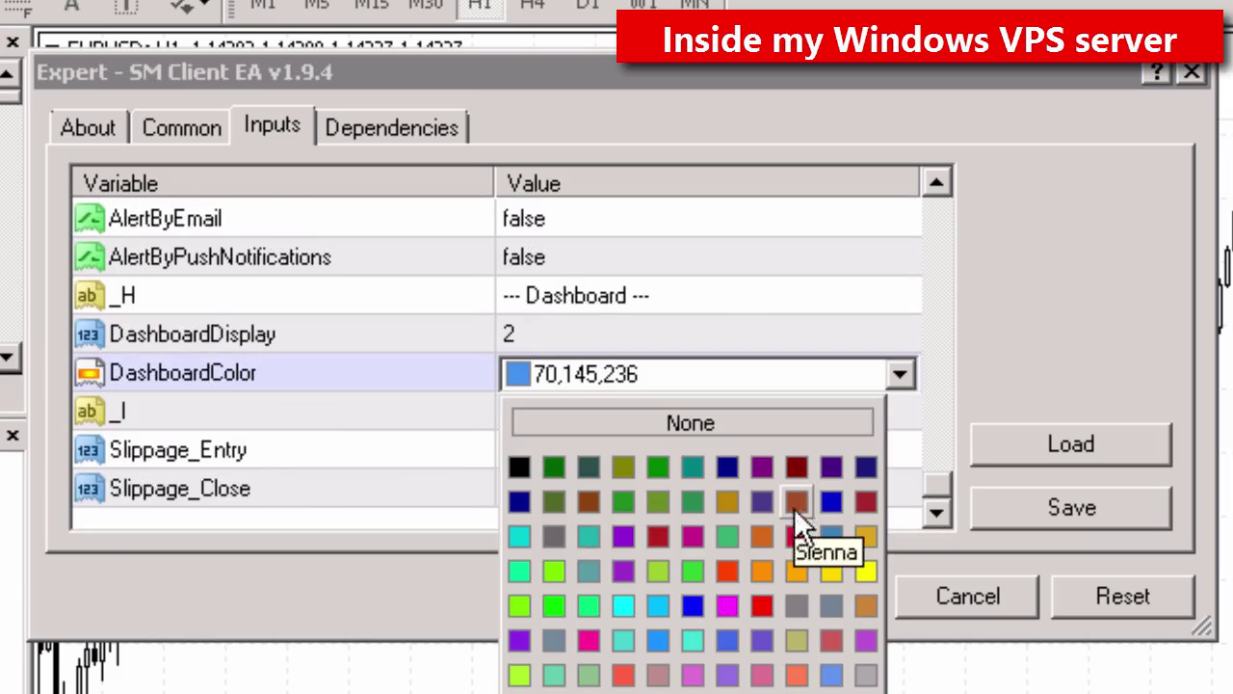
left_click(727, 572)
left_click(807, 594)
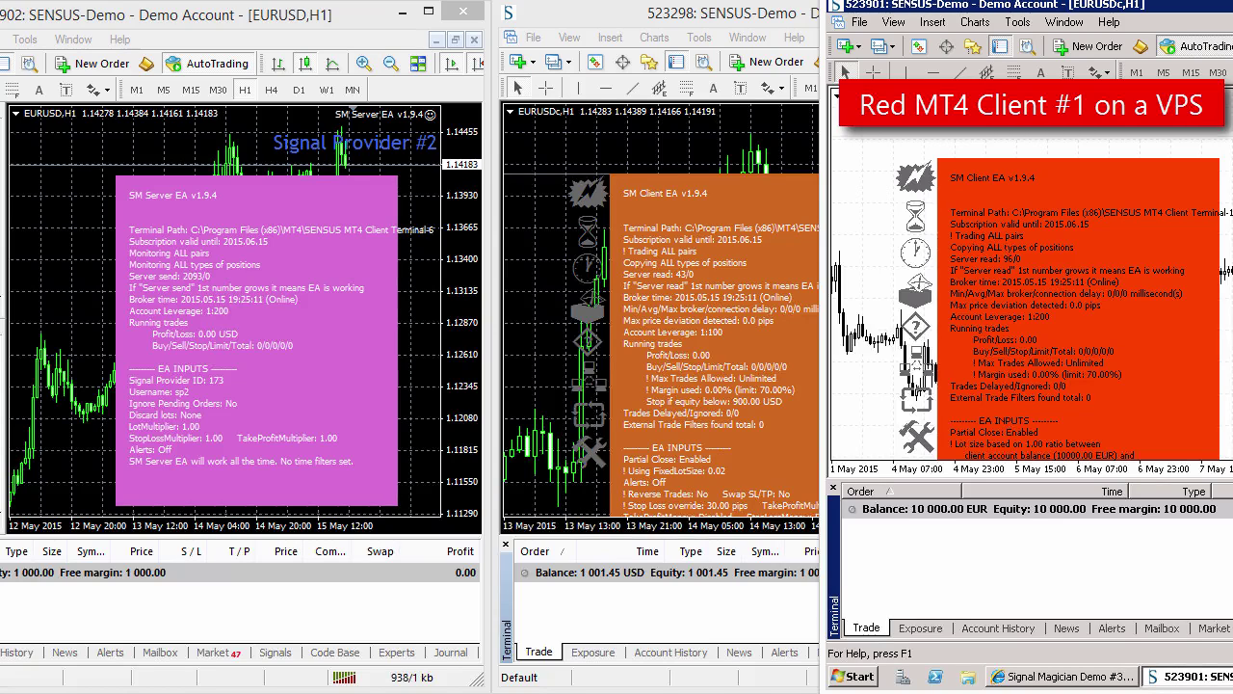
Step: Sell 1.00 lot EURUSD at market on Signal Provider #1, then start an order on Provider #2
mouse_move(1065, 677)
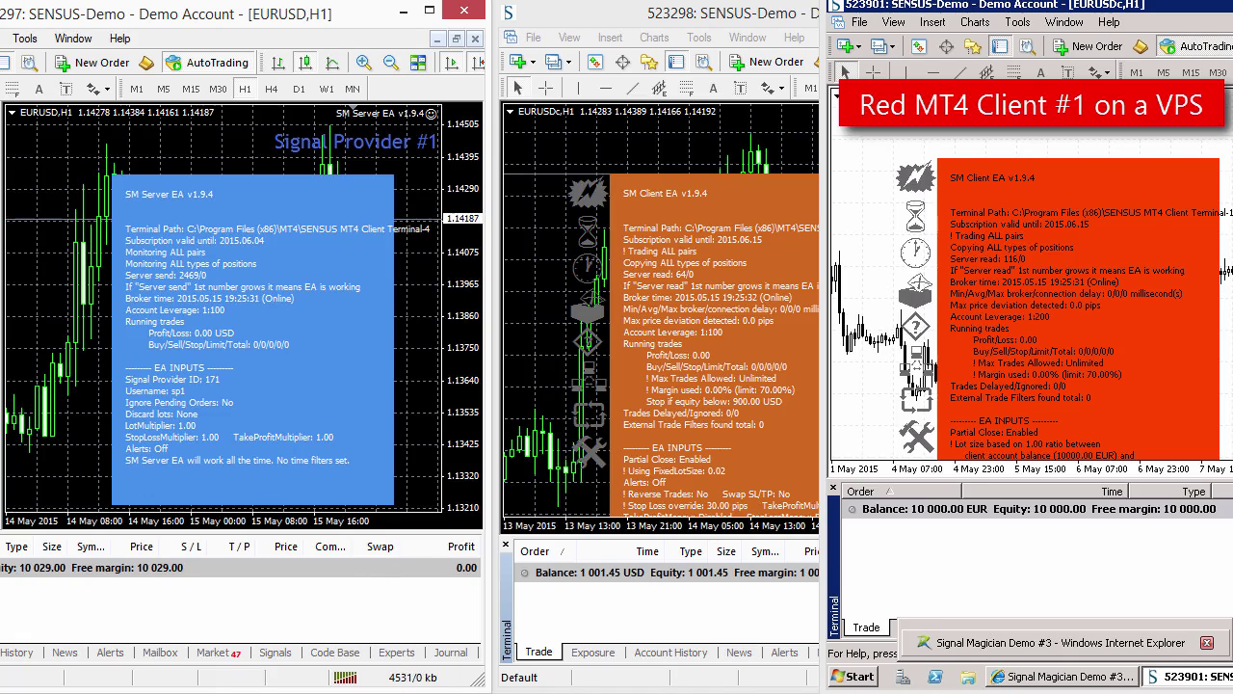
left_click(101, 61)
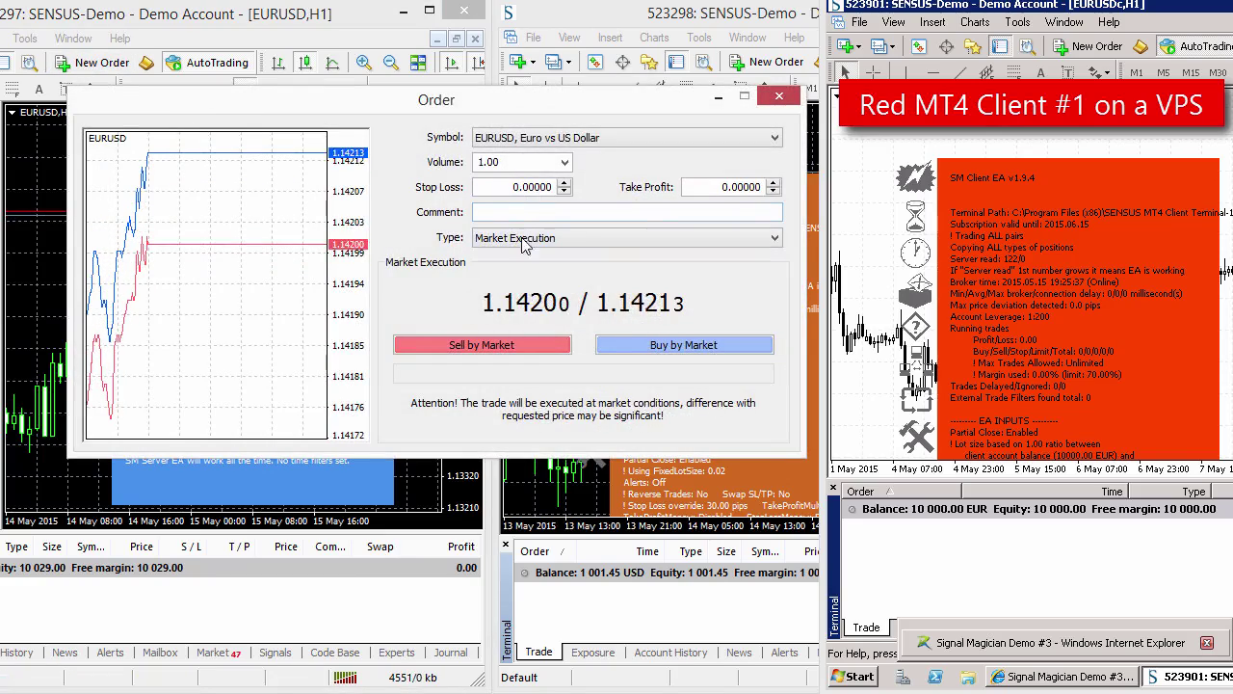
left_click(486, 344)
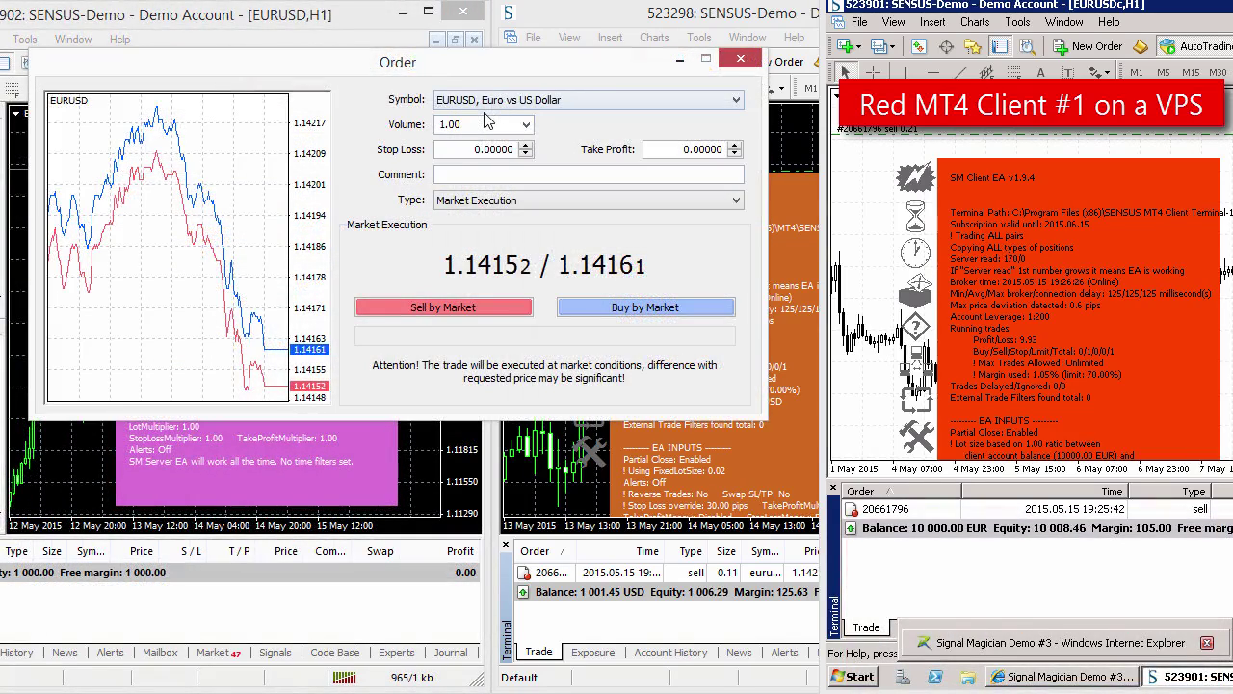
left_click(487, 102)
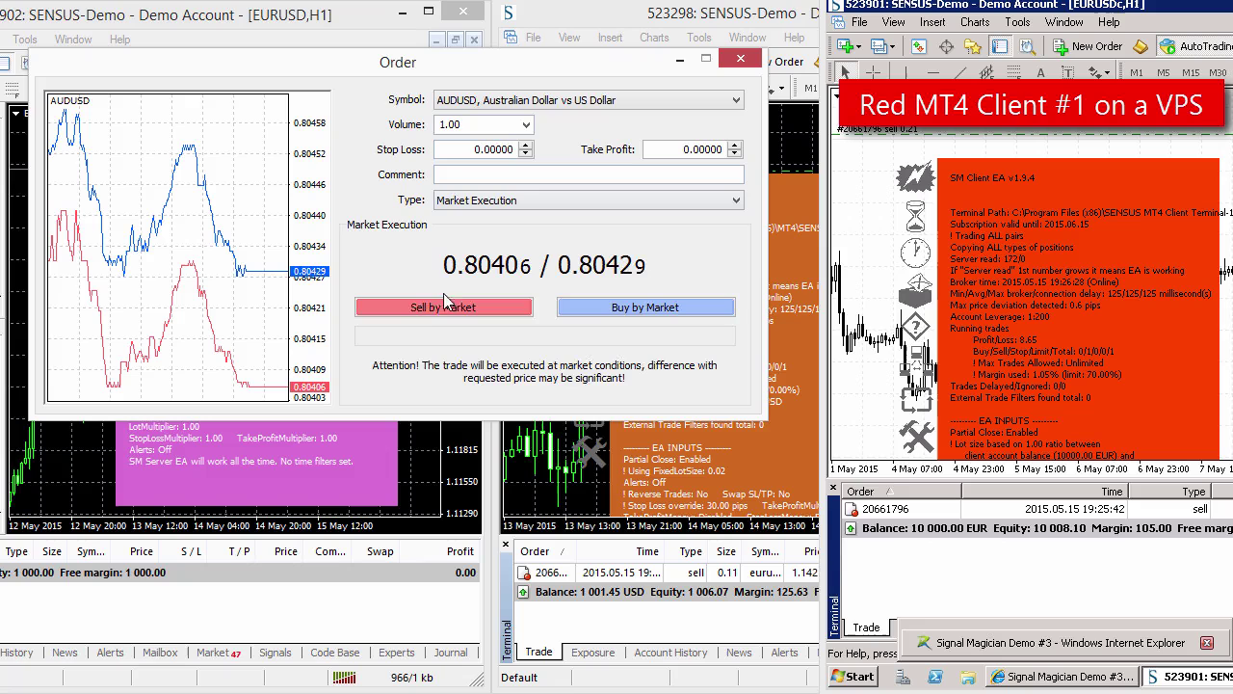
Step: Sell then close 1.00 lot AUDUSD on Provider #2 with One-Click Trading, and close Provider #1's EURUSD sell
left_click(439, 308)
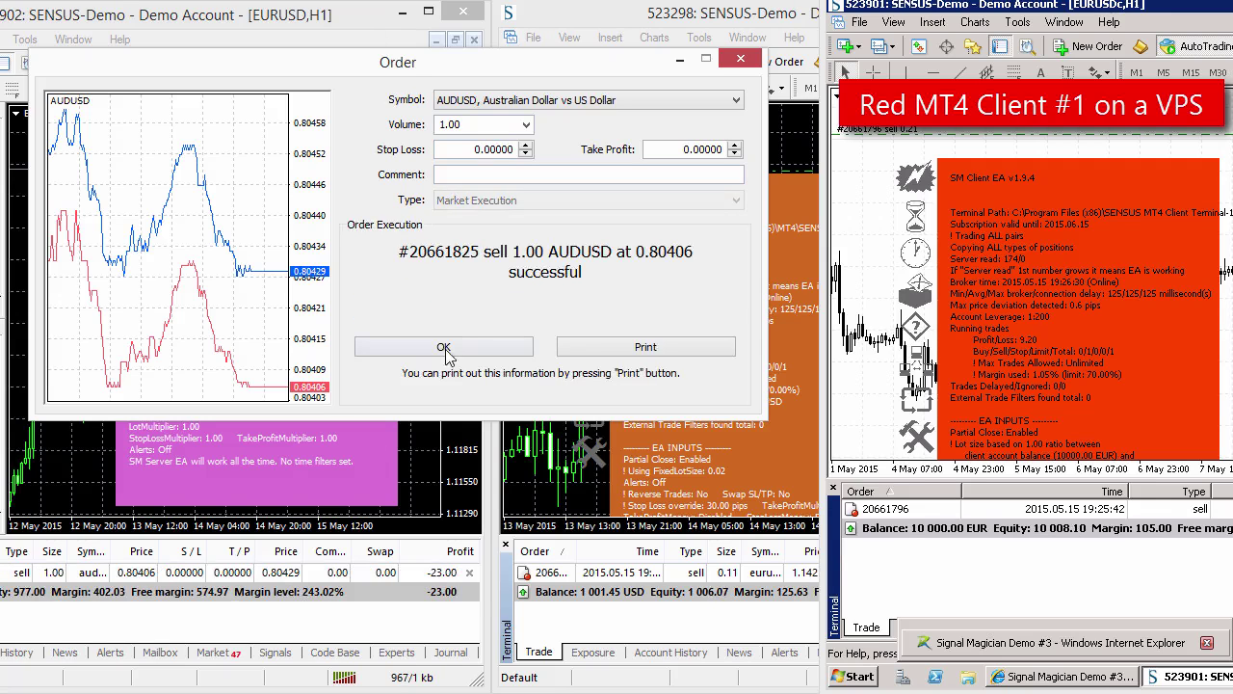
left_click(446, 349)
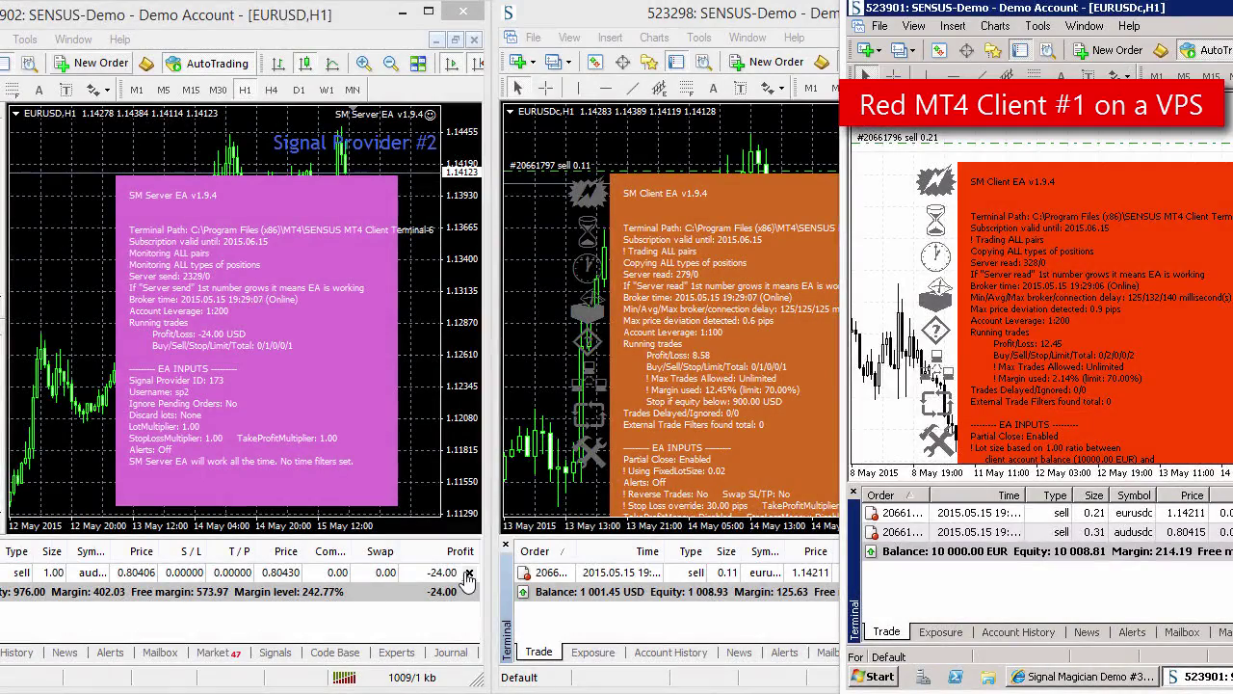
left_click(468, 572)
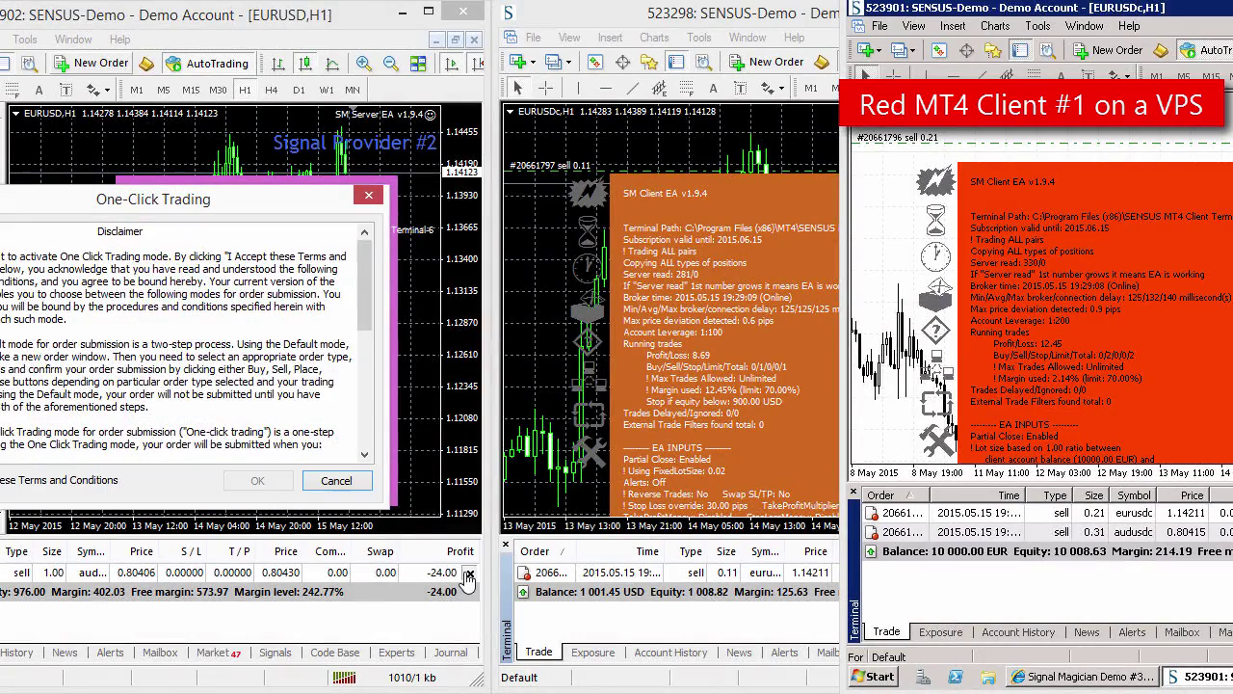
left_click(93, 487)
left_click(257, 480)
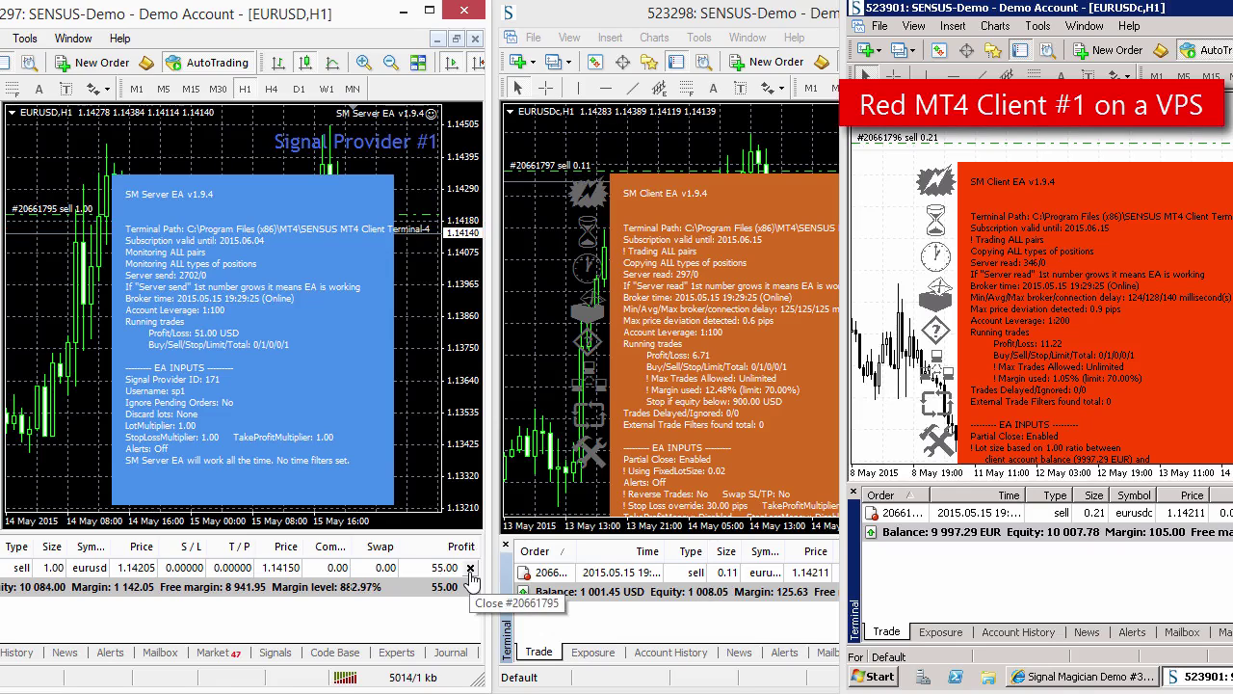
left_click(471, 569)
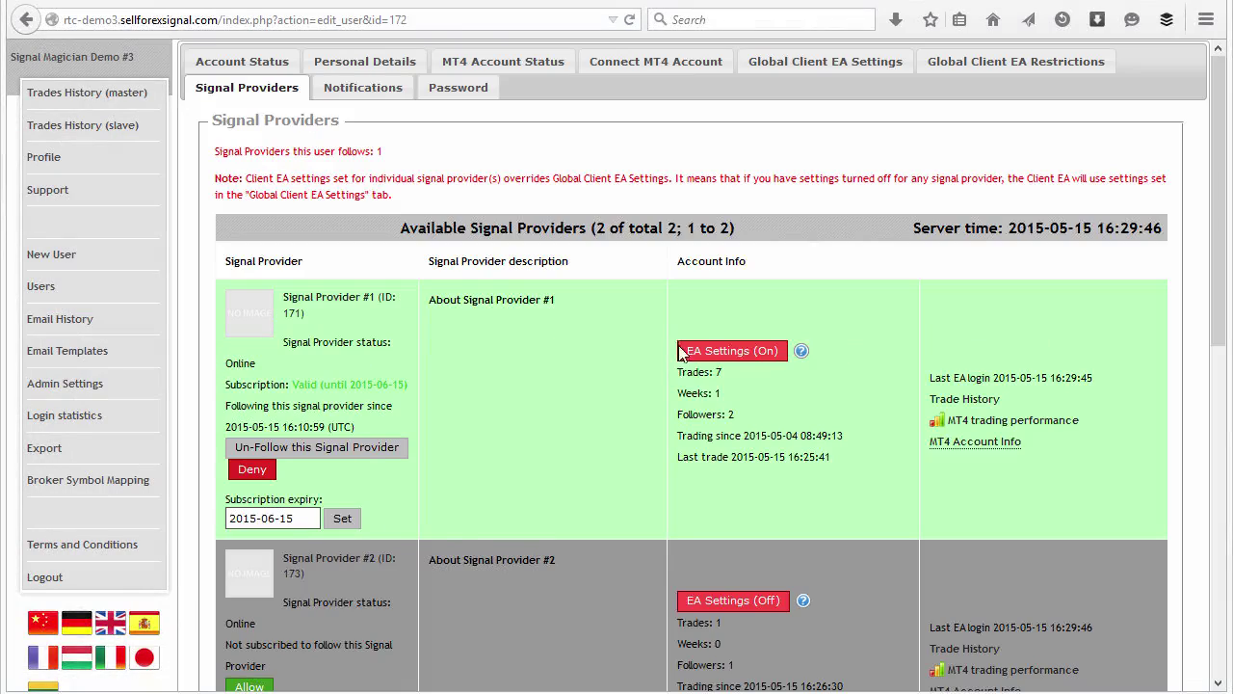
Step: Set the first client's Signal Provider #1 money management to Risk Ratio Server and save
left_click(686, 350)
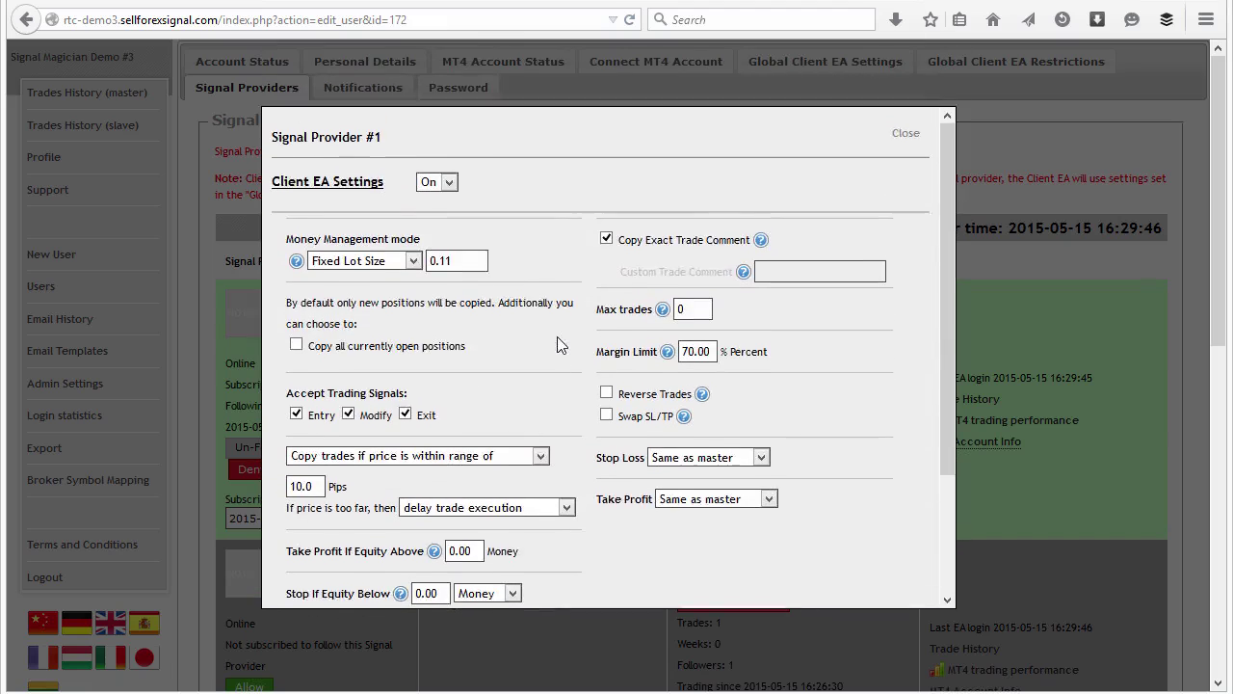
left_click(414, 269)
left_click(361, 299)
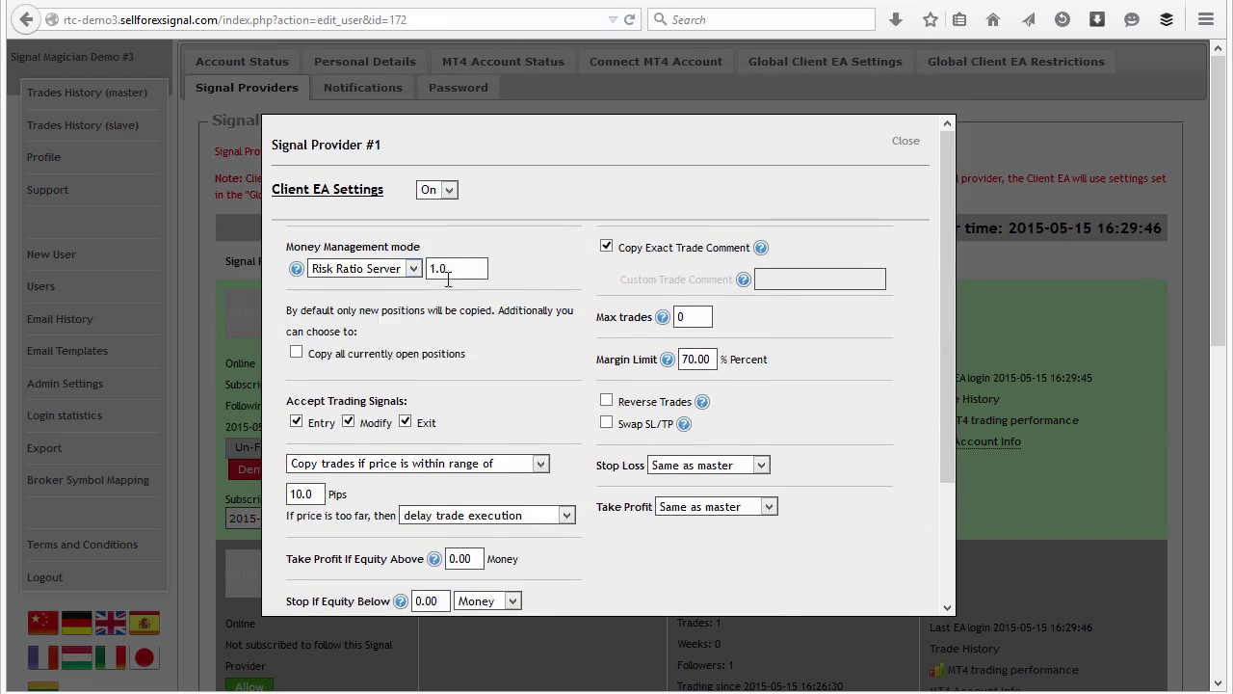
scroll(823, 492, "down", 3)
left_click(870, 592)
Step: Set the second client's Signal Provider #1 money management to Risk Ratio Server with value 2
left_click(41, 286)
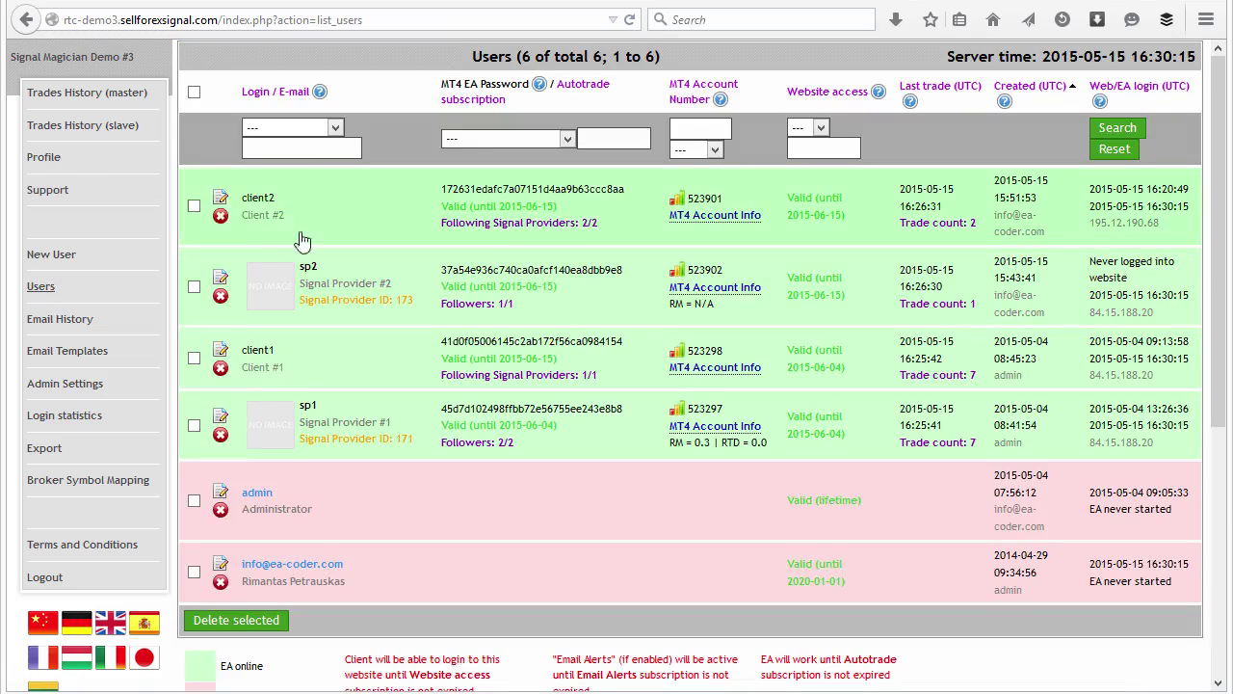
left_click(219, 198)
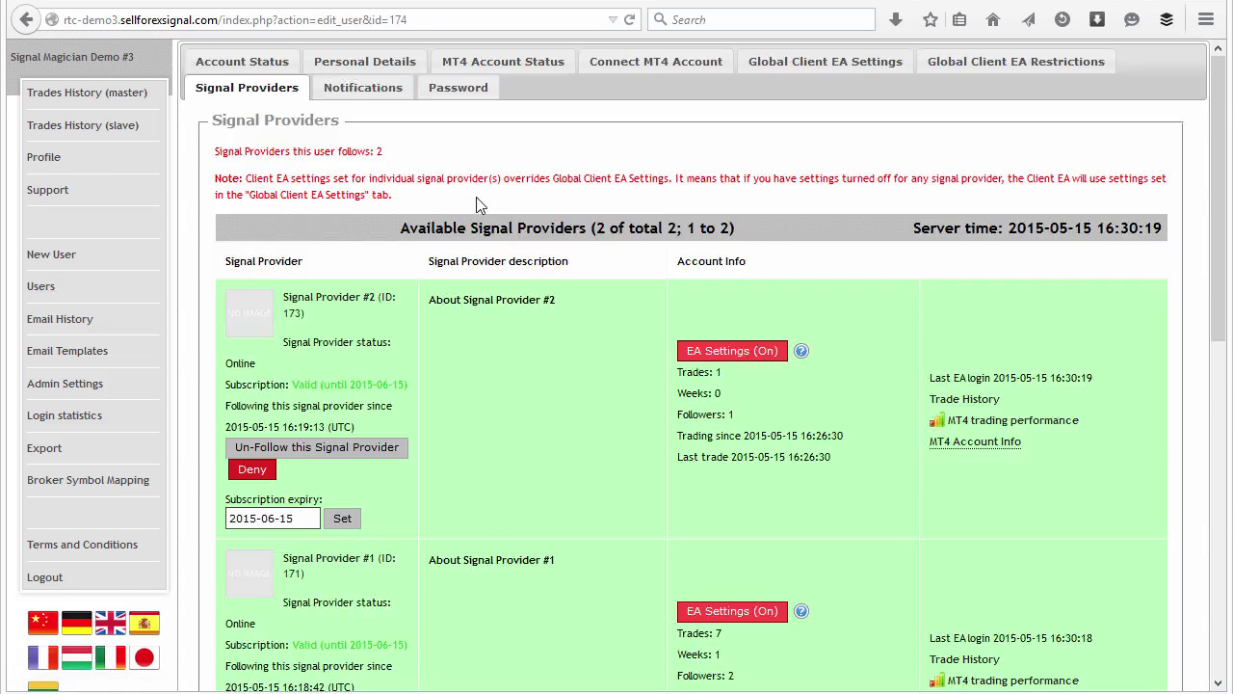
scroll(480, 206, "down", 2)
left_click(728, 501)
left_click(414, 269)
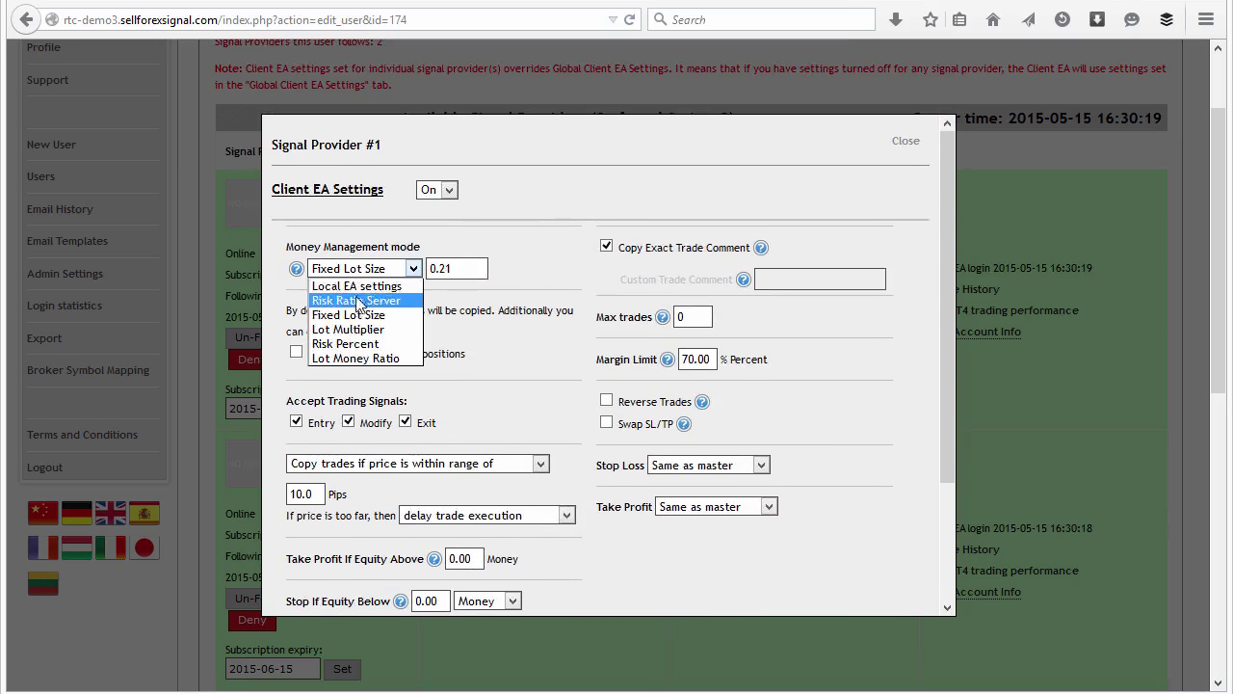
left_click(358, 301)
key("Tab")
type("2")
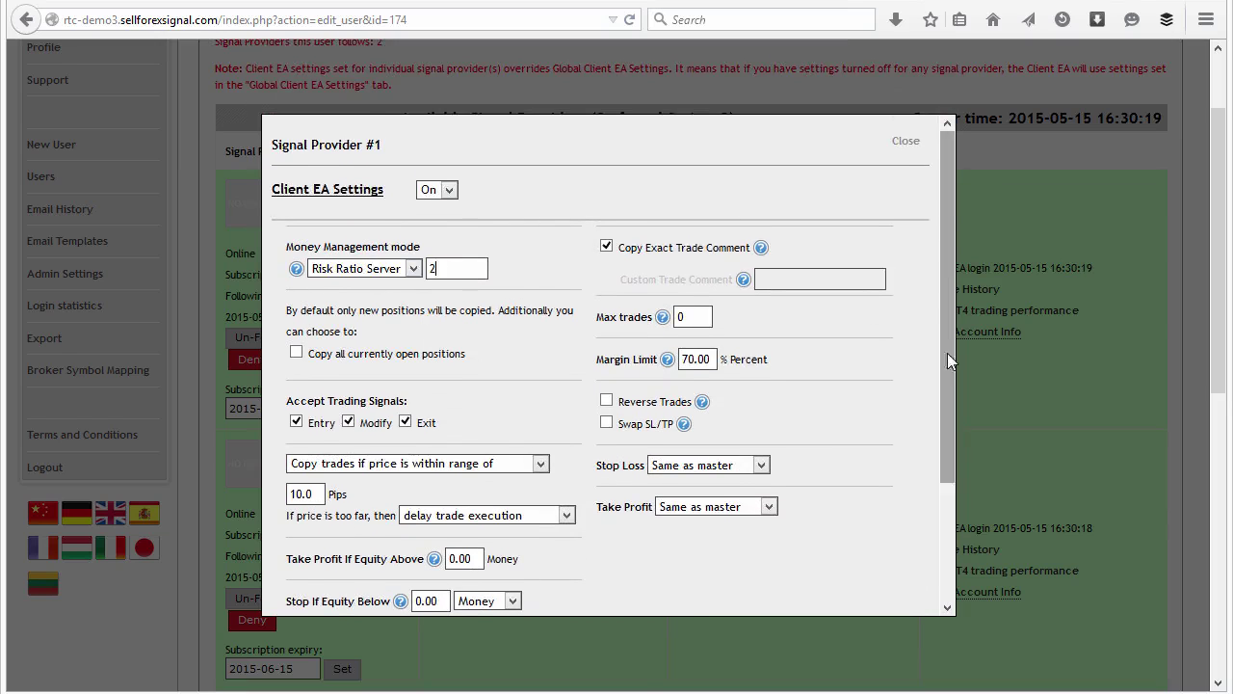
scroll(948, 353, "down", 3)
left_click(875, 578)
Step: Set the second client's Signal Provider #2 money management to Lot Multiplier 1 and save
left_click(686, 427)
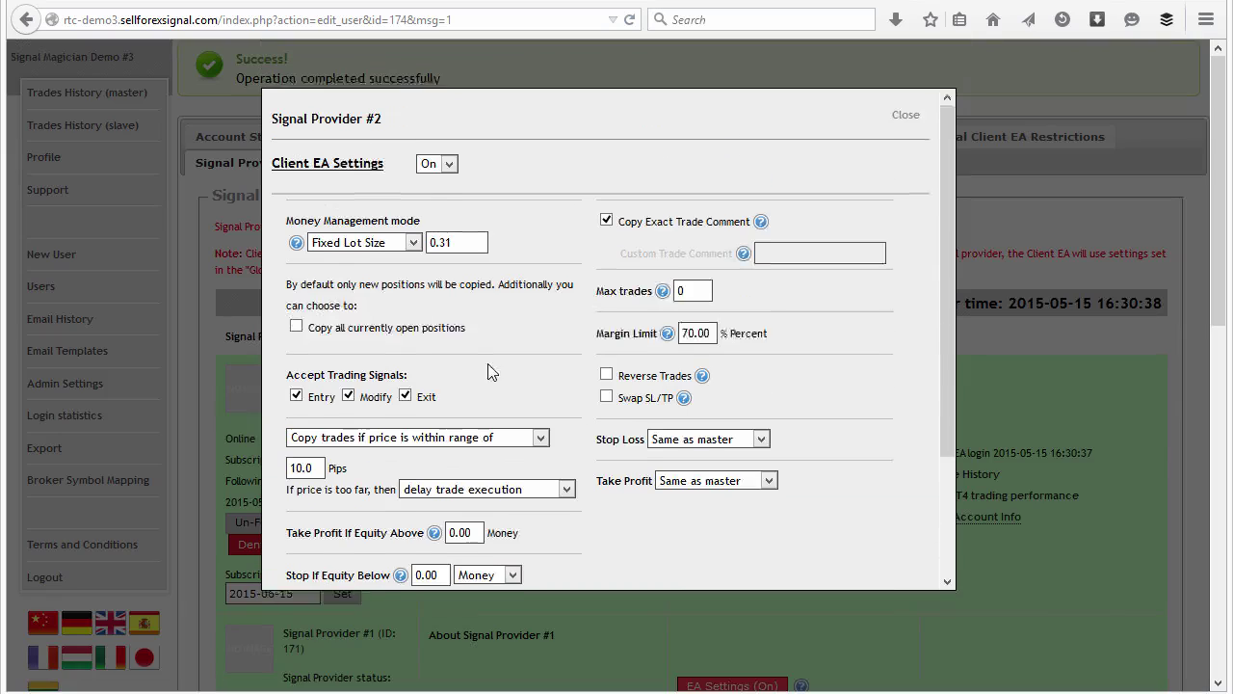
left_click(413, 269)
left_click(395, 332)
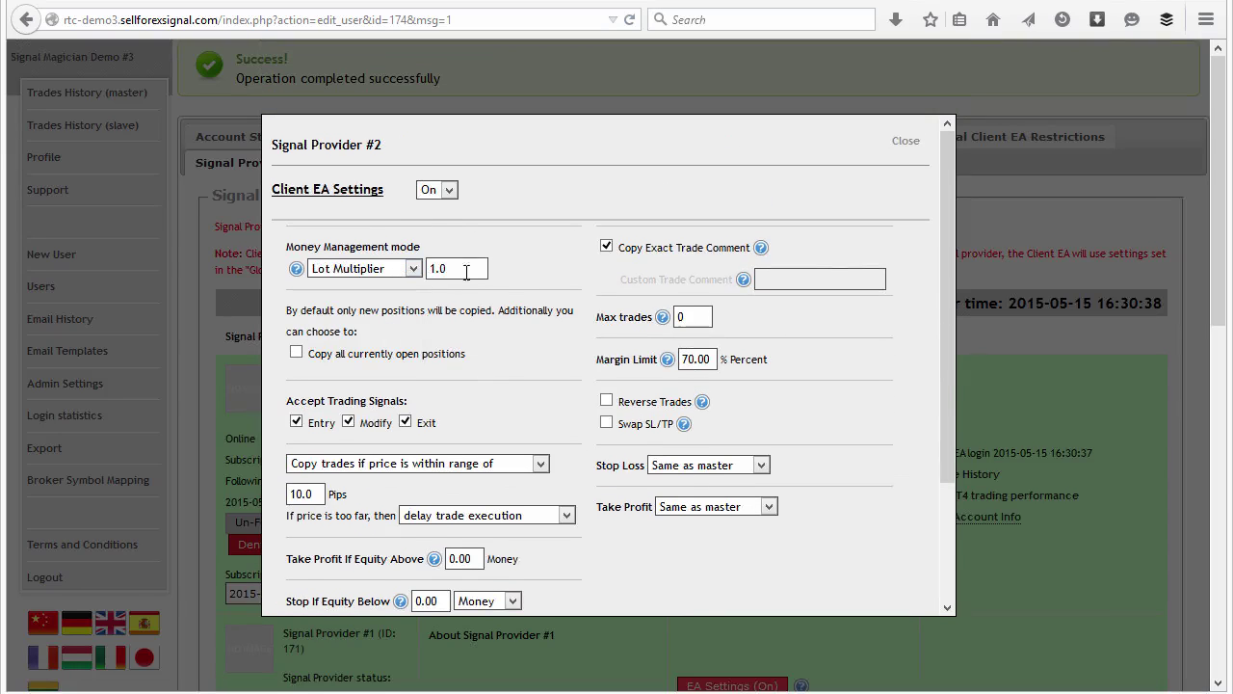
left_click(455, 268)
key("BackSpace")
key("BackSpace")
scroll(906, 385, "down", 2)
left_click(905, 584)
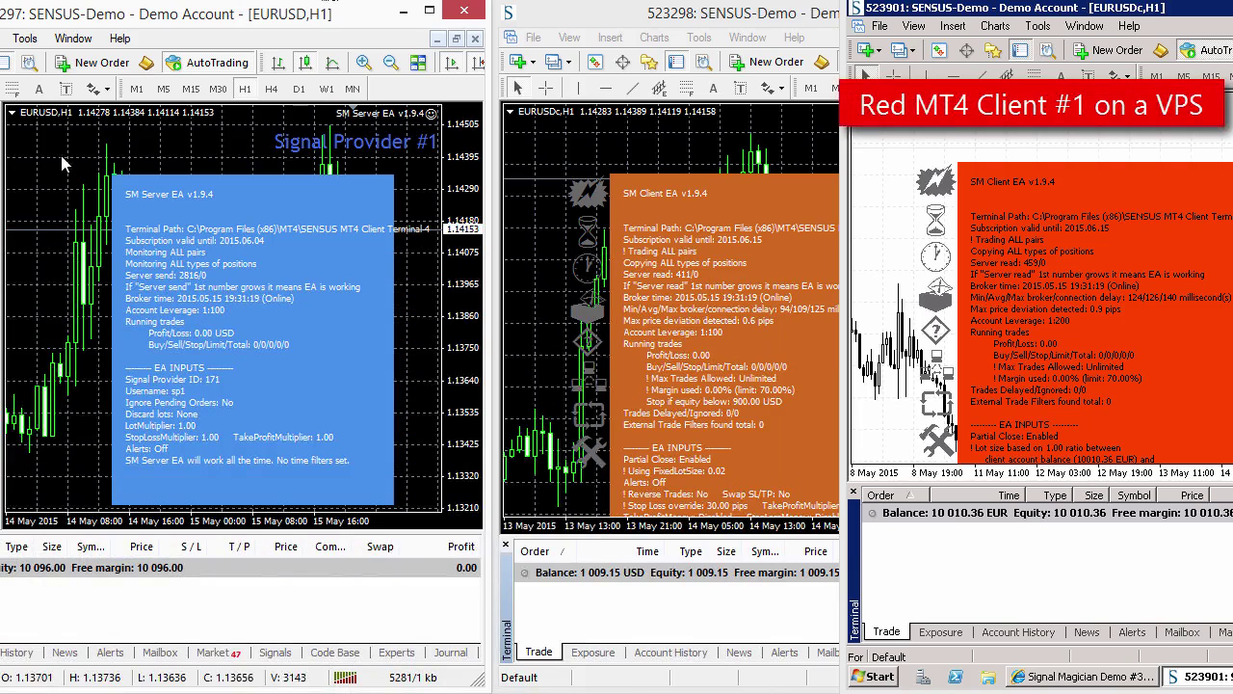
Step: Open a 1.00-lot EURUSD sell at market on Signal Provider #1
left_click(96, 63)
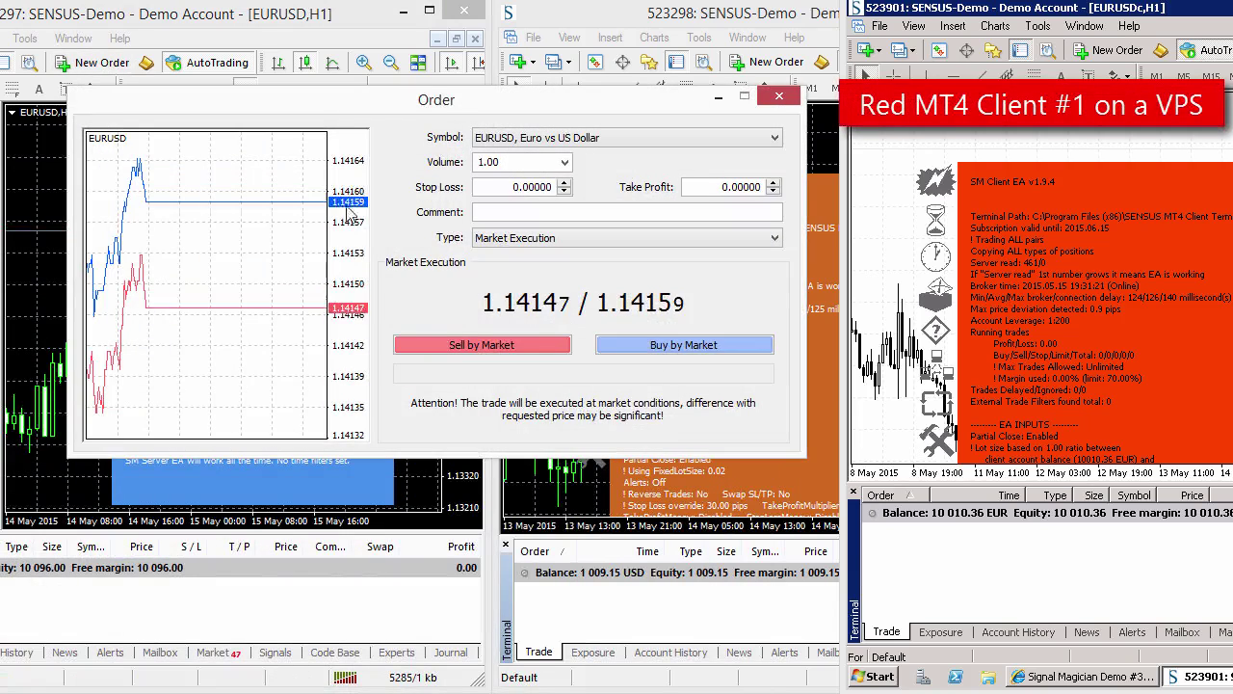
left_click(454, 349)
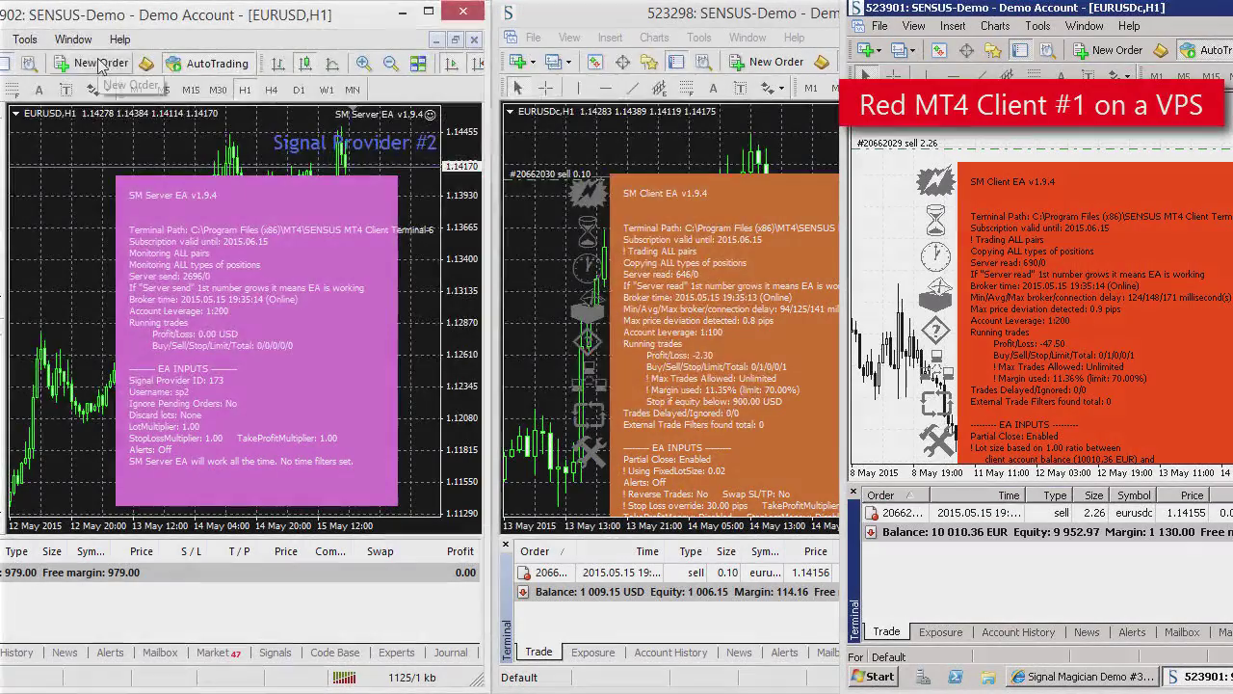
Step: Buy and close an AUDUSD trade, then close Signal Provider #1's open sell order
left_click(100, 64)
left_click(474, 100)
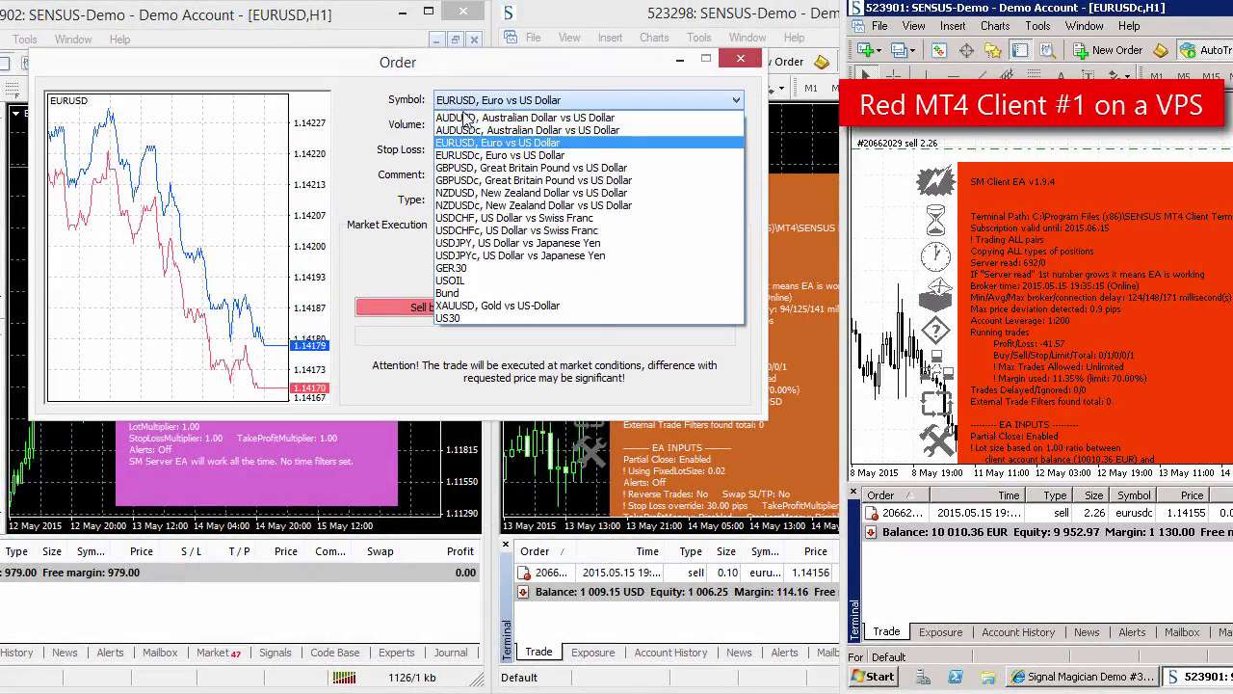
left_click(474, 110)
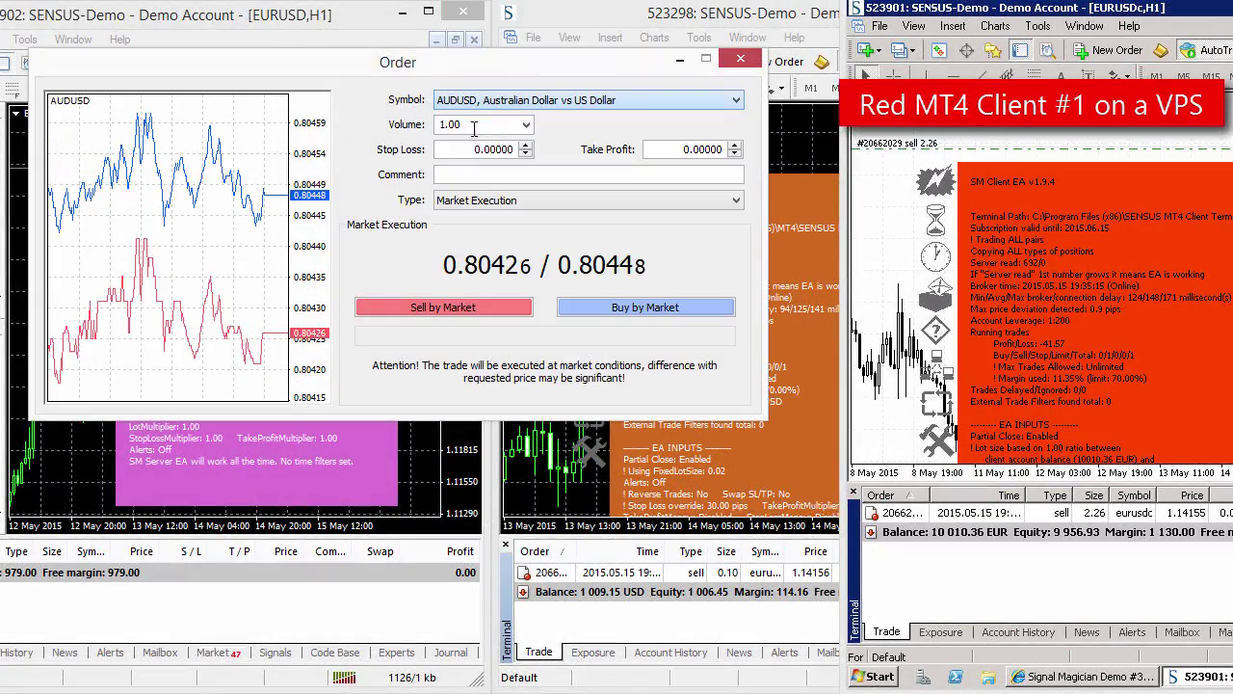
left_click(587, 308)
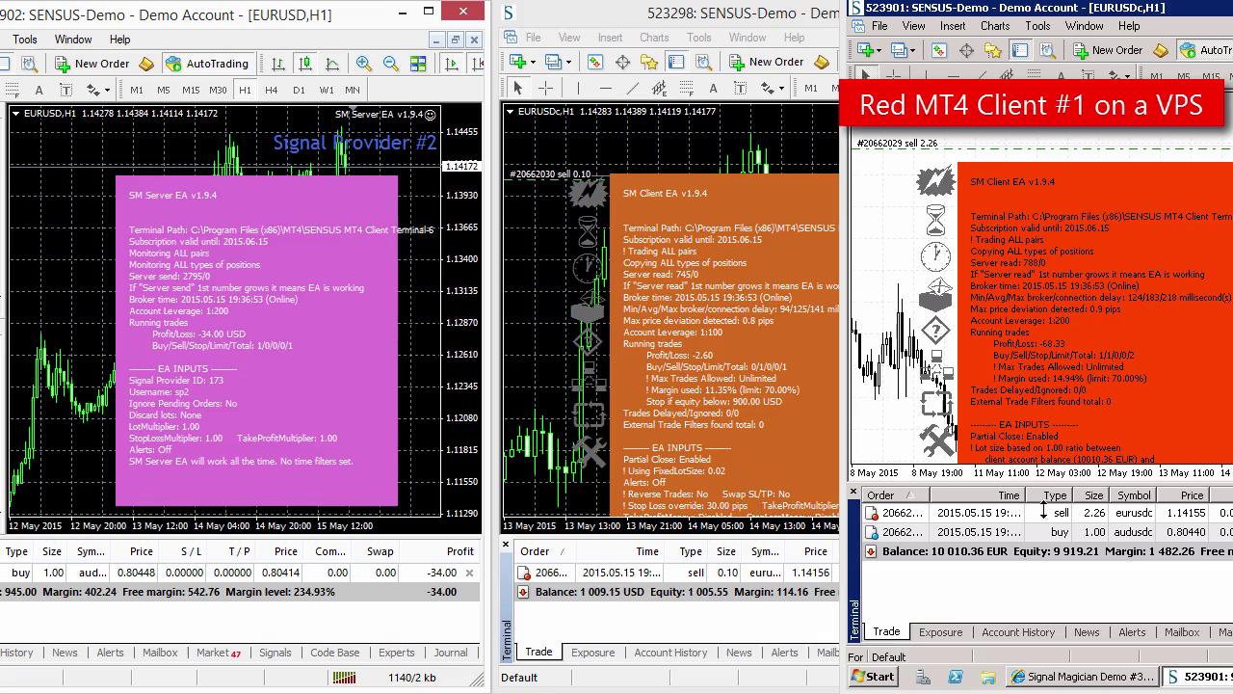
left_click(469, 573)
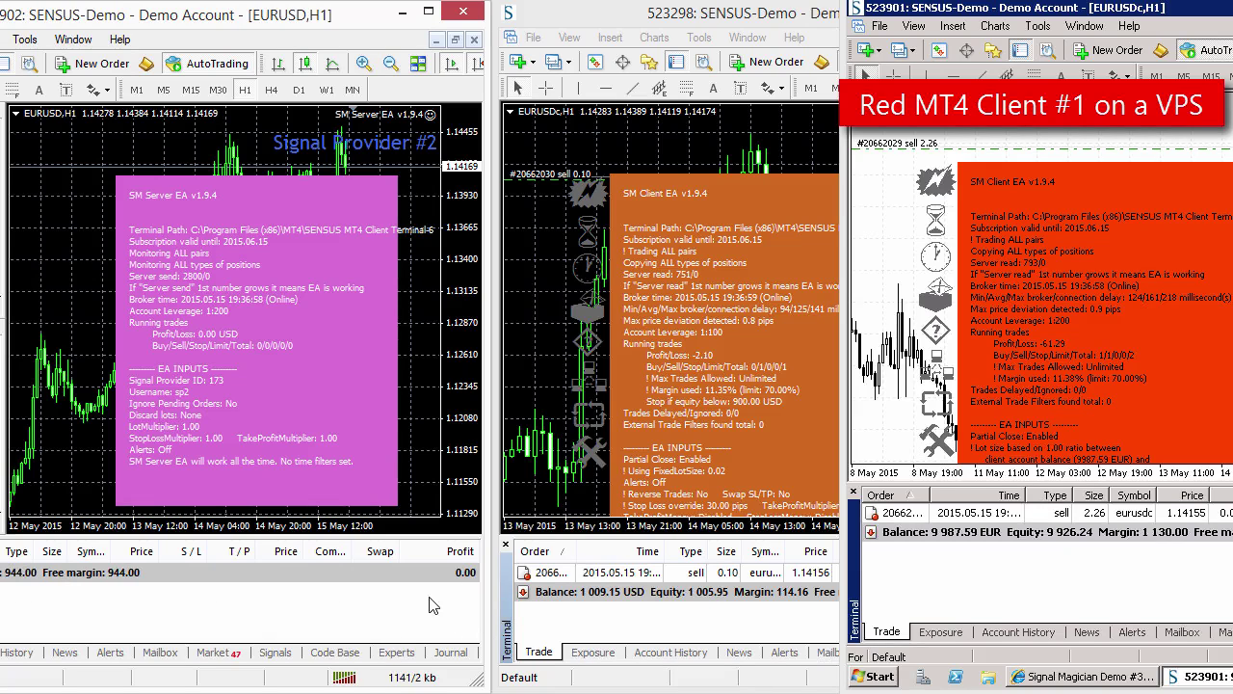
key("alt+Tab")
left_click(470, 567)
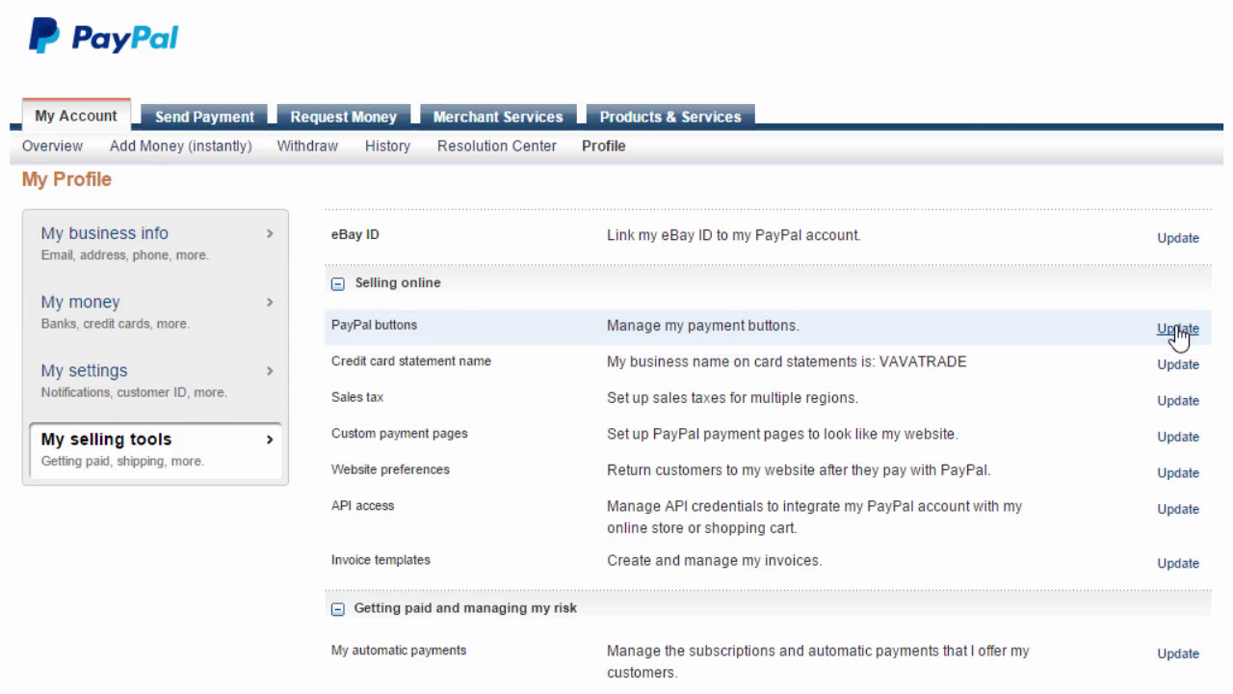
Step: Start a new Subscriptions button named 'My signal #1' with subscription ID 1
left_click(1178, 330)
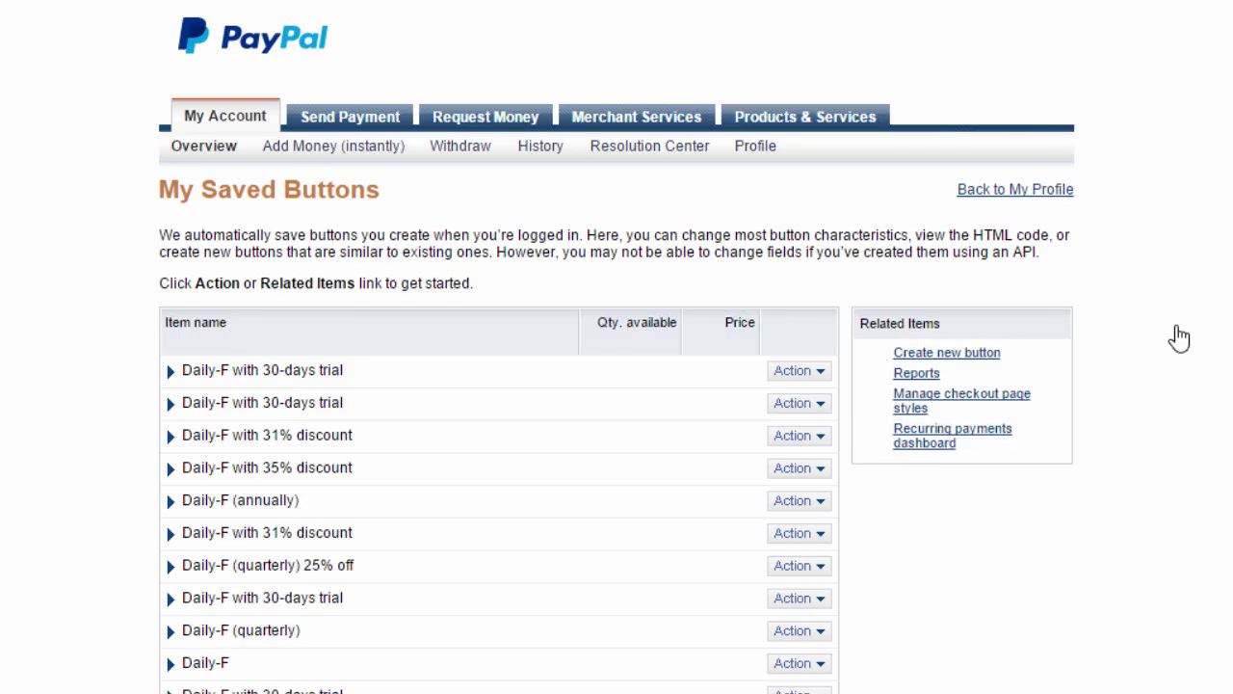
left_click(991, 354)
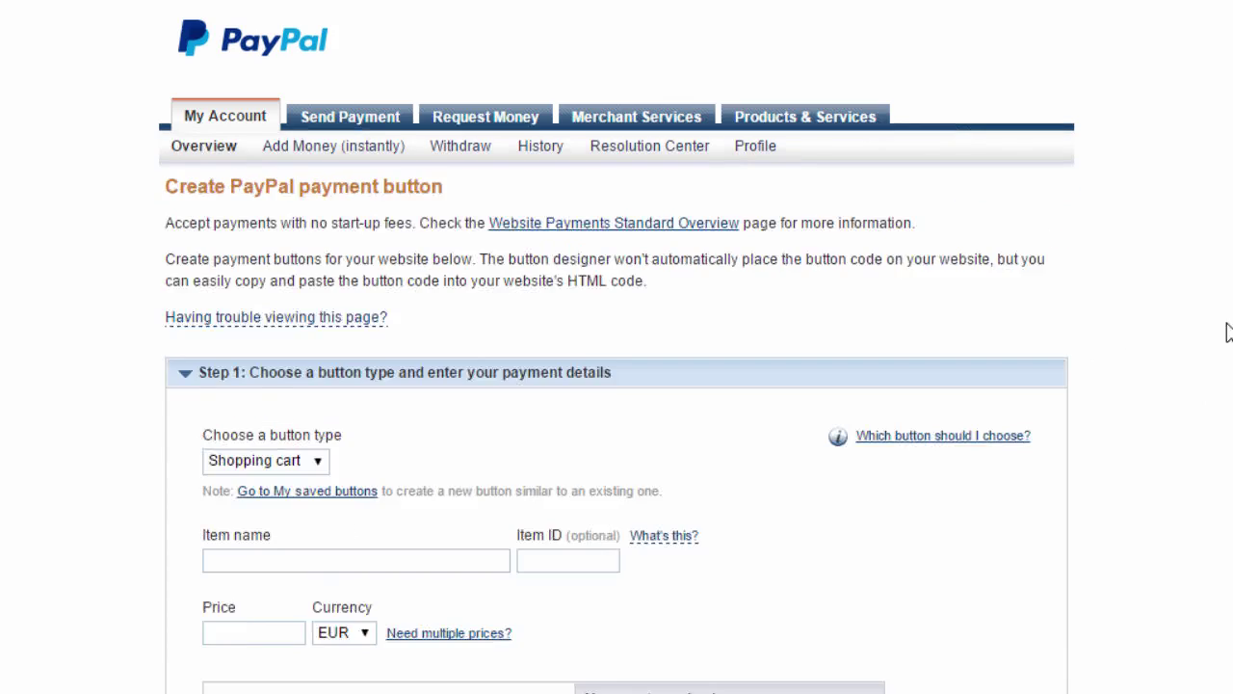
scroll(1228, 332, "down", 3)
left_click(304, 221)
left_click(294, 310)
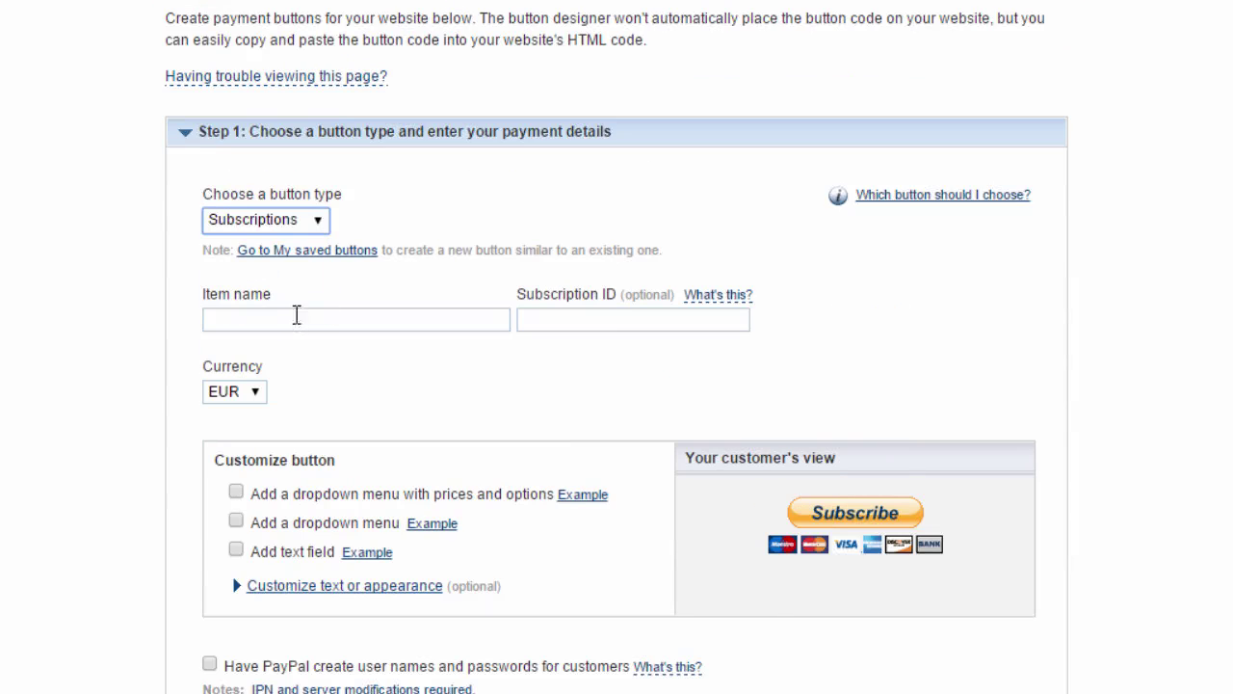
left_click(297, 316)
type("My signal #1")
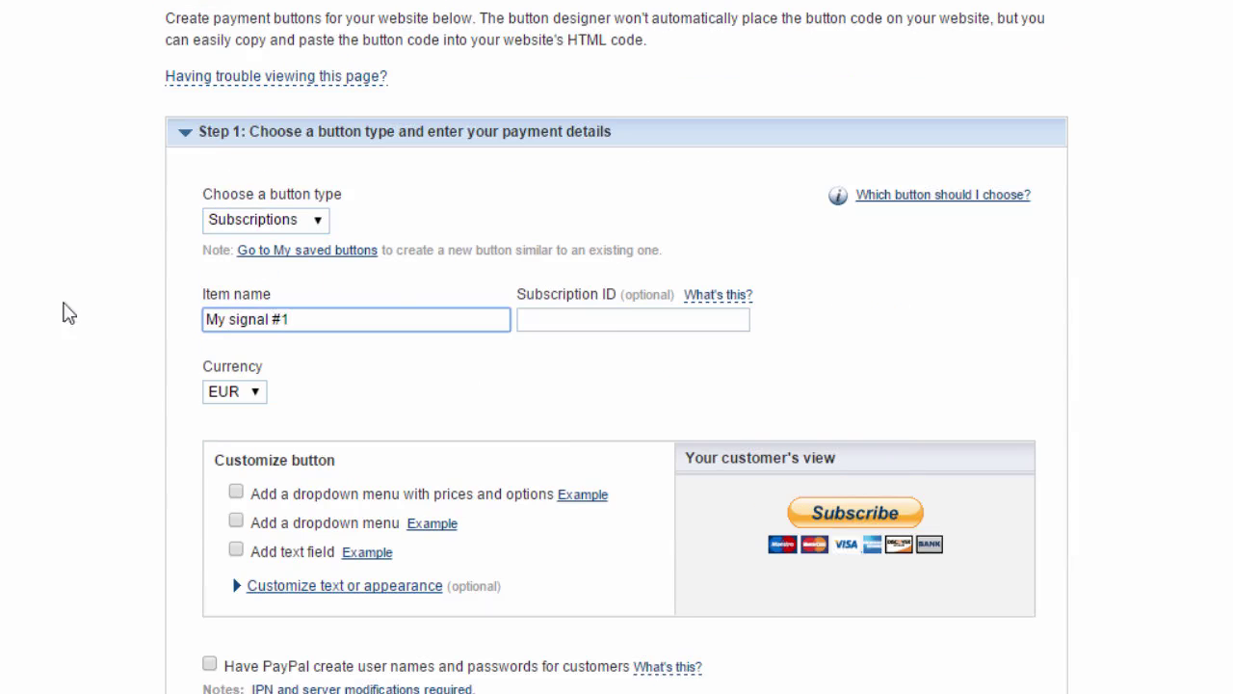
key("Tab")
type("1")
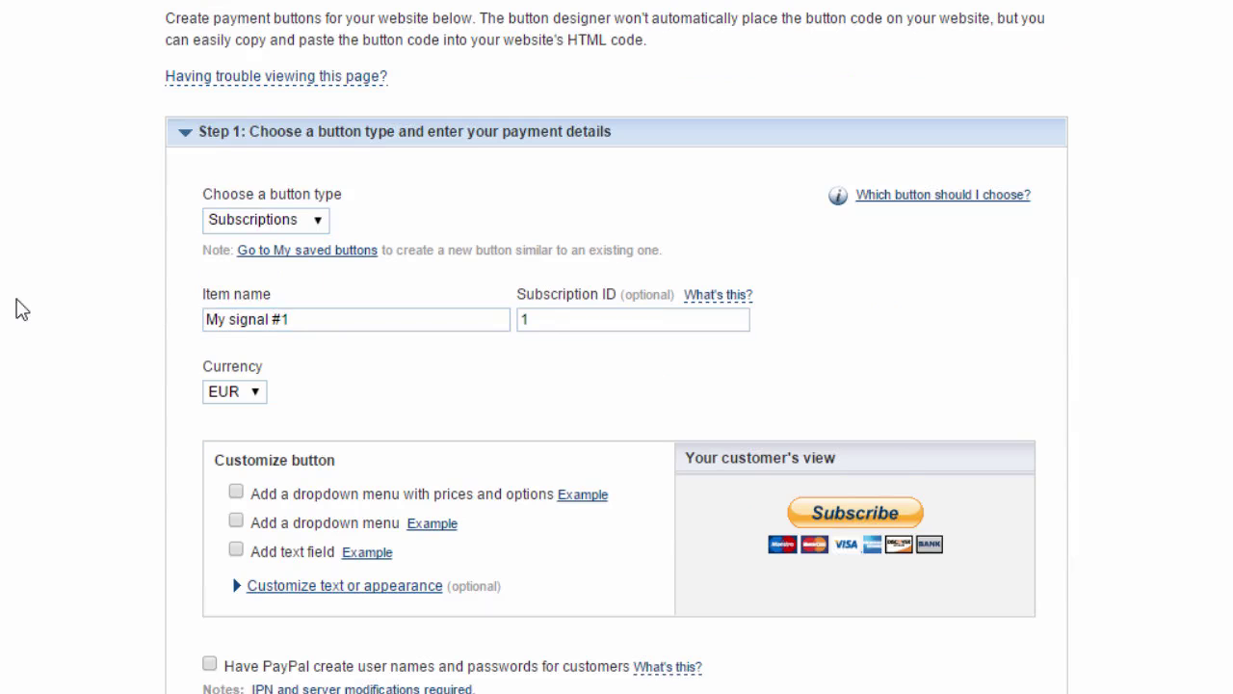
Step: Set the currency to EUR and billing to 50 every 1 month
left_click(257, 397)
left_click(257, 395)
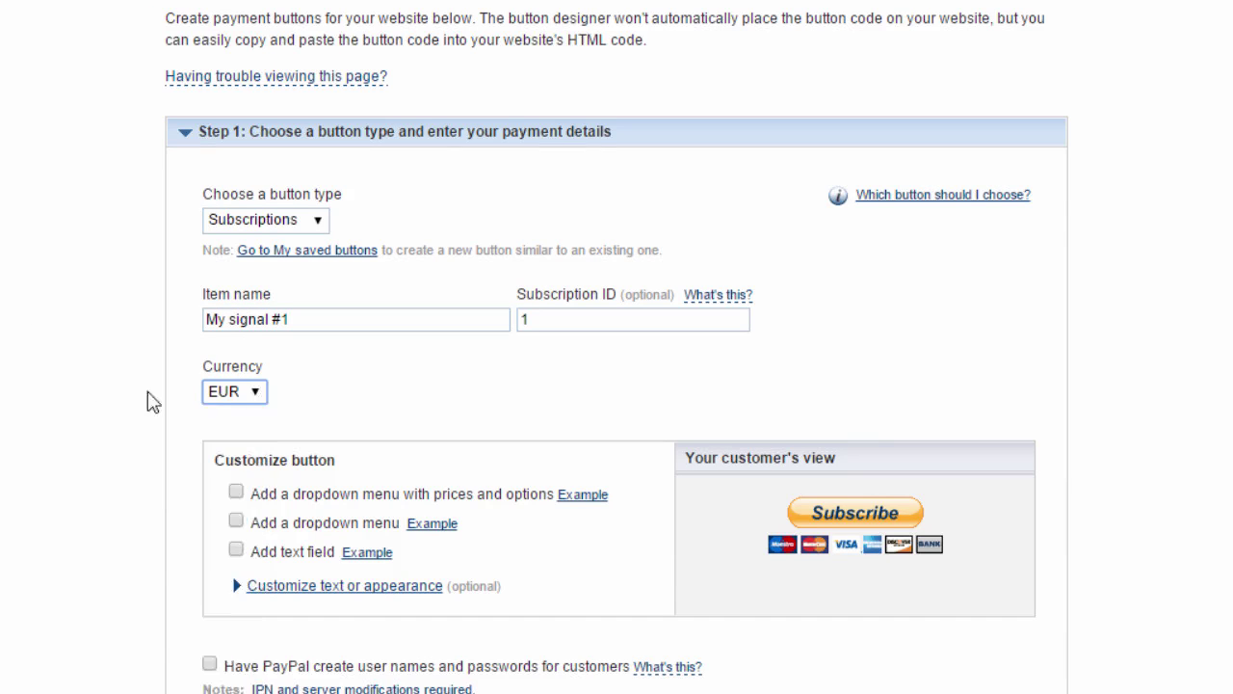
scroll(33, 394, "down", 5)
left_click(225, 299)
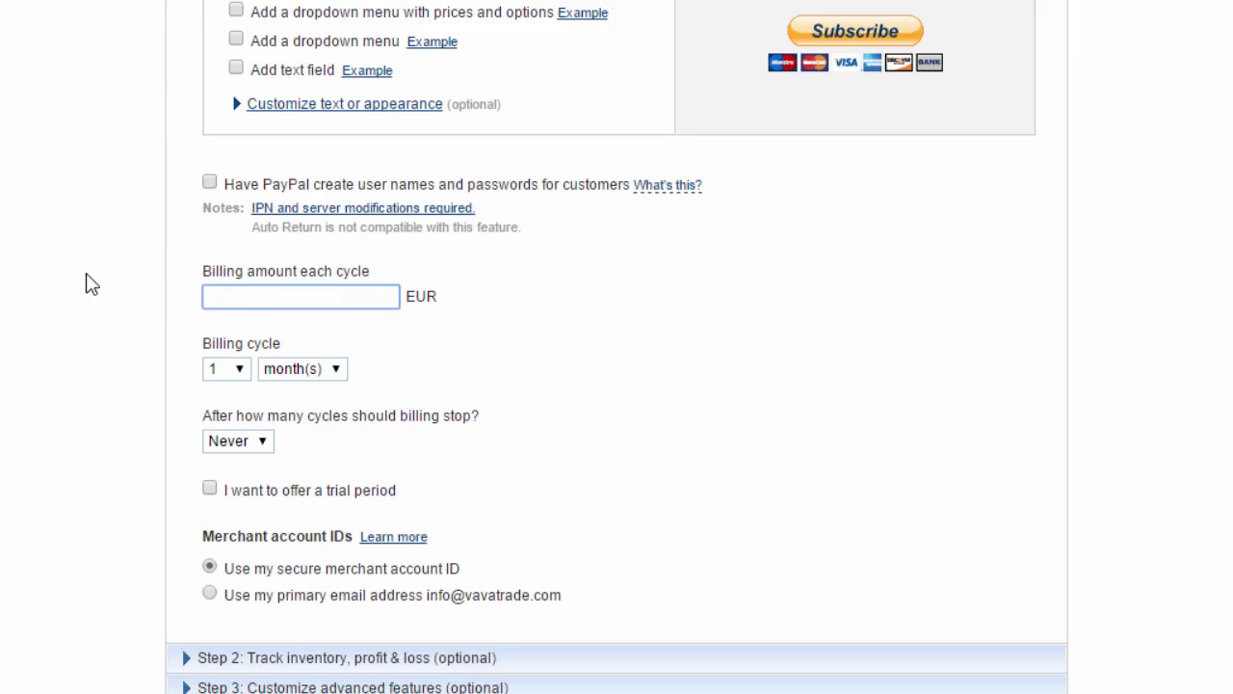
type("50")
left_click(92, 284)
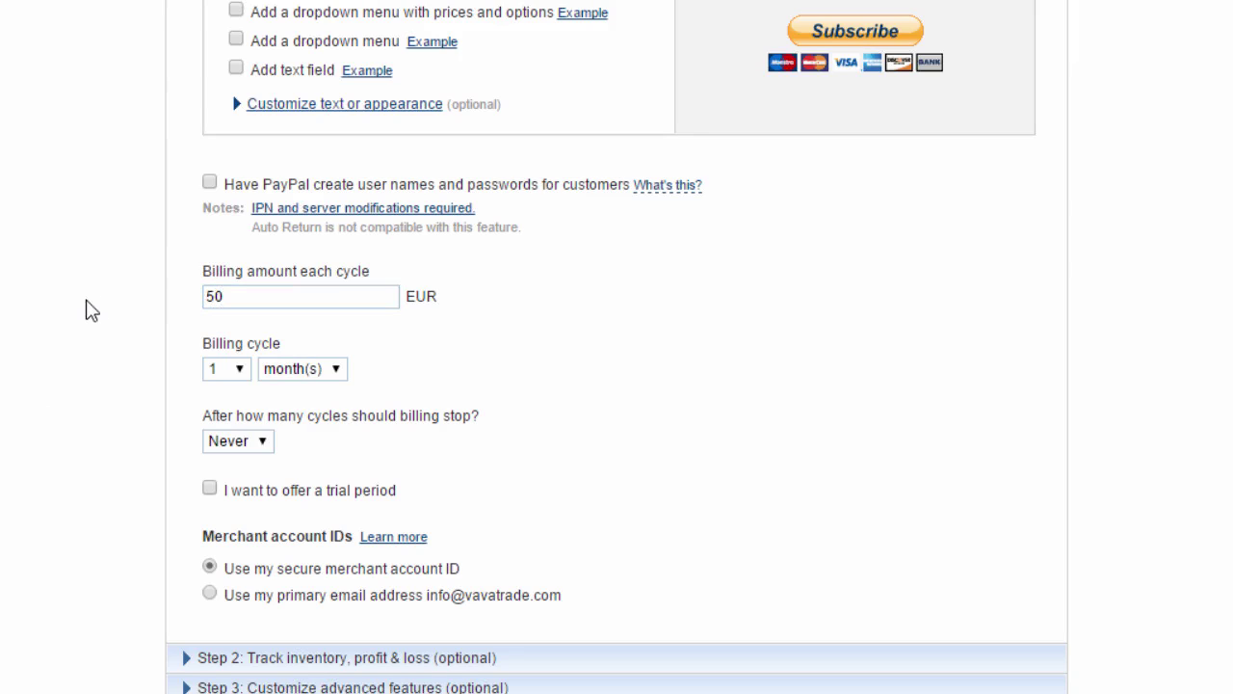
left_click(306, 374)
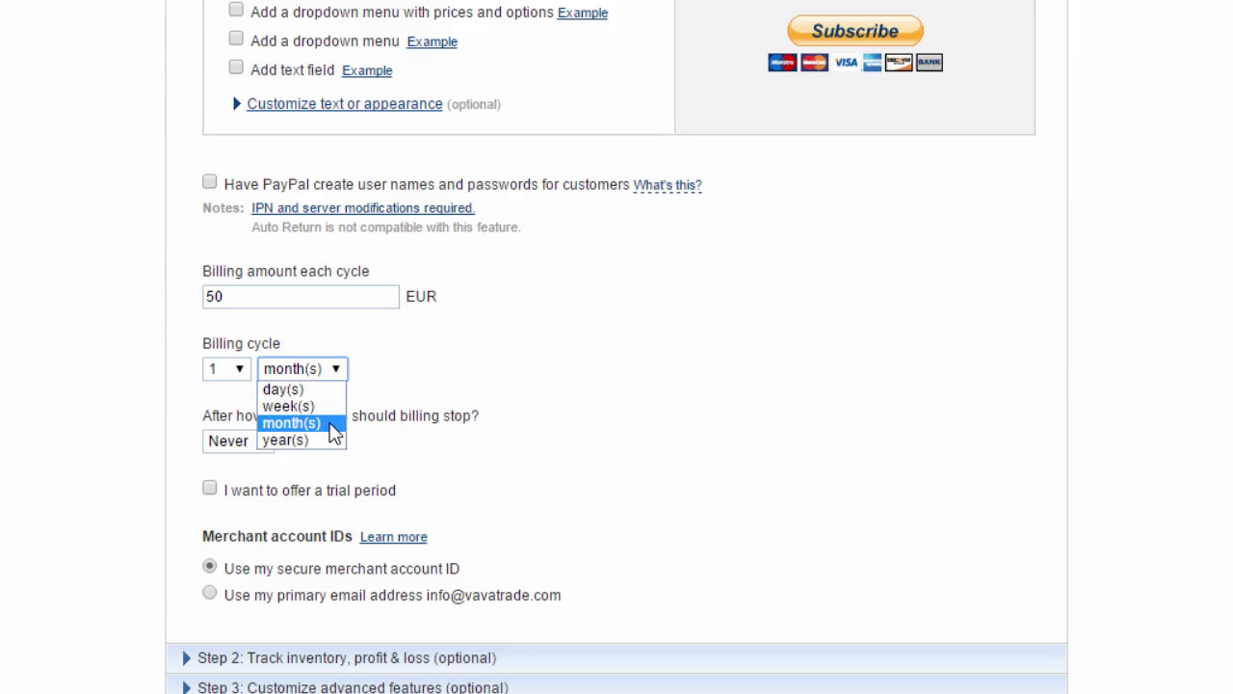
left_click(334, 434)
Step: Add a trial period of 1 EUR lasting 2 weeks
left_click(209, 489)
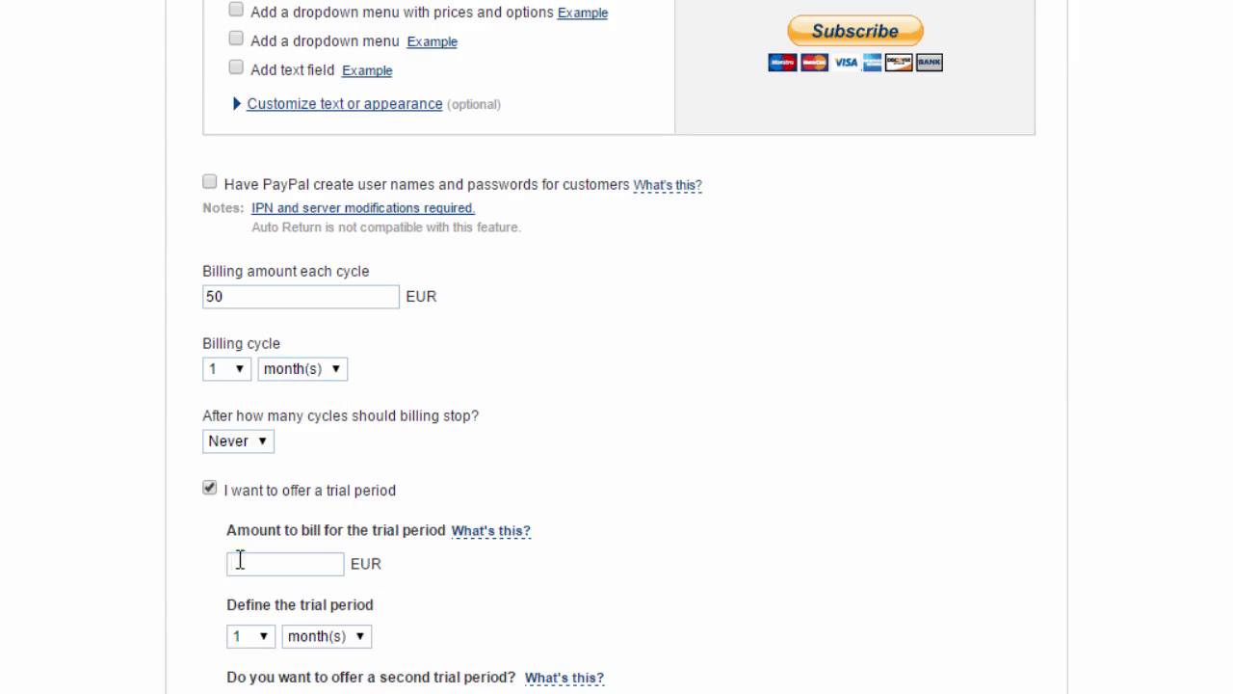
left_click(240, 559)
type("1")
left_click(289, 640)
left_click(314, 640)
left_click(260, 637)
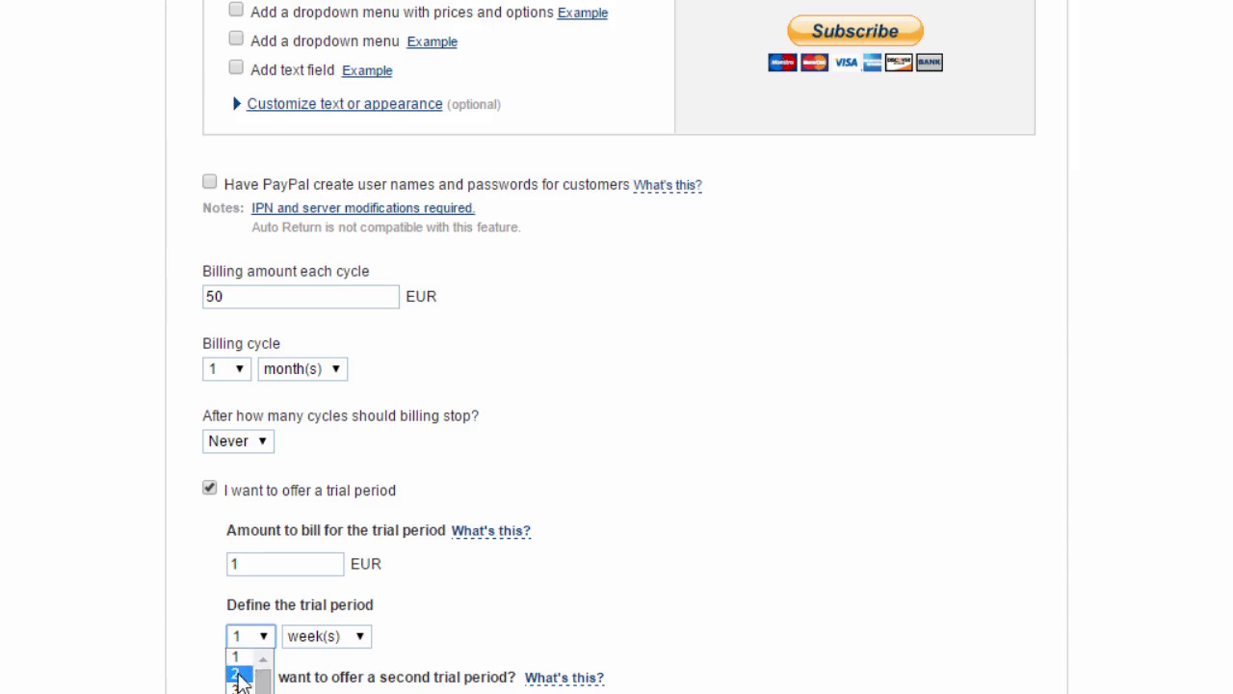
left_click(240, 669)
scroll(14, 557, "down", 1)
scroll(13, 557, "down", 2)
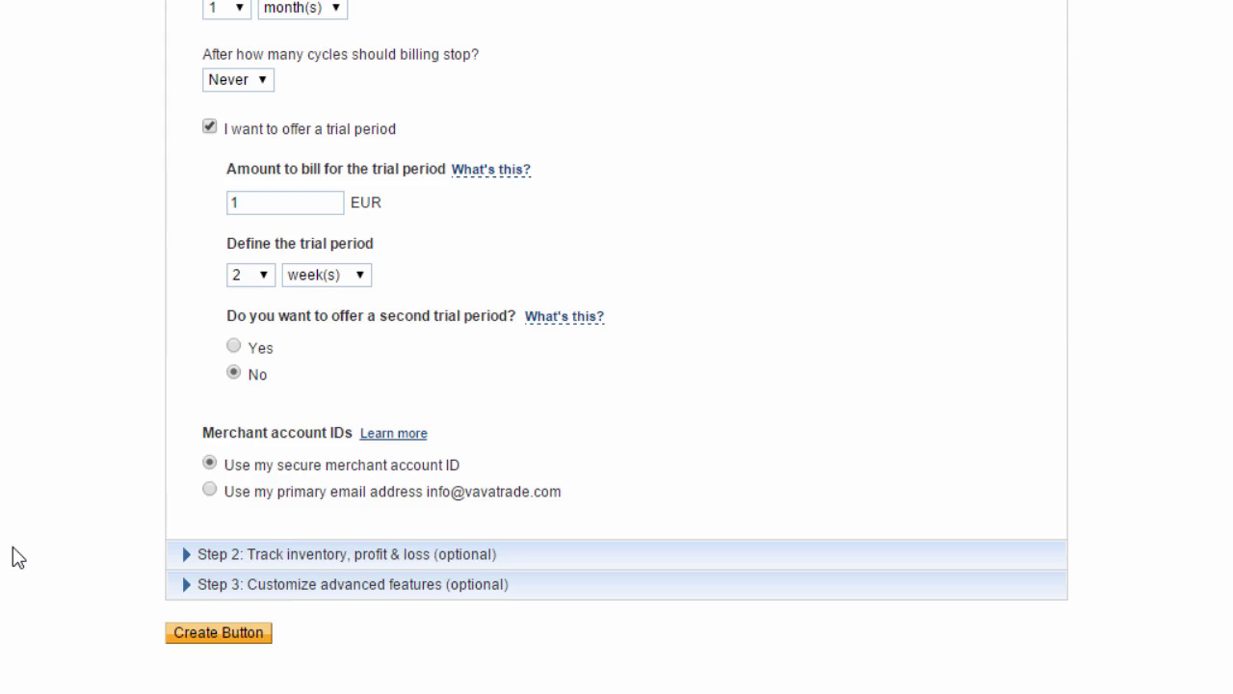
Step: Add the notify_url line as an advanced variable and create the Subscribe button, reviewing its HTML code
left_click(208, 586)
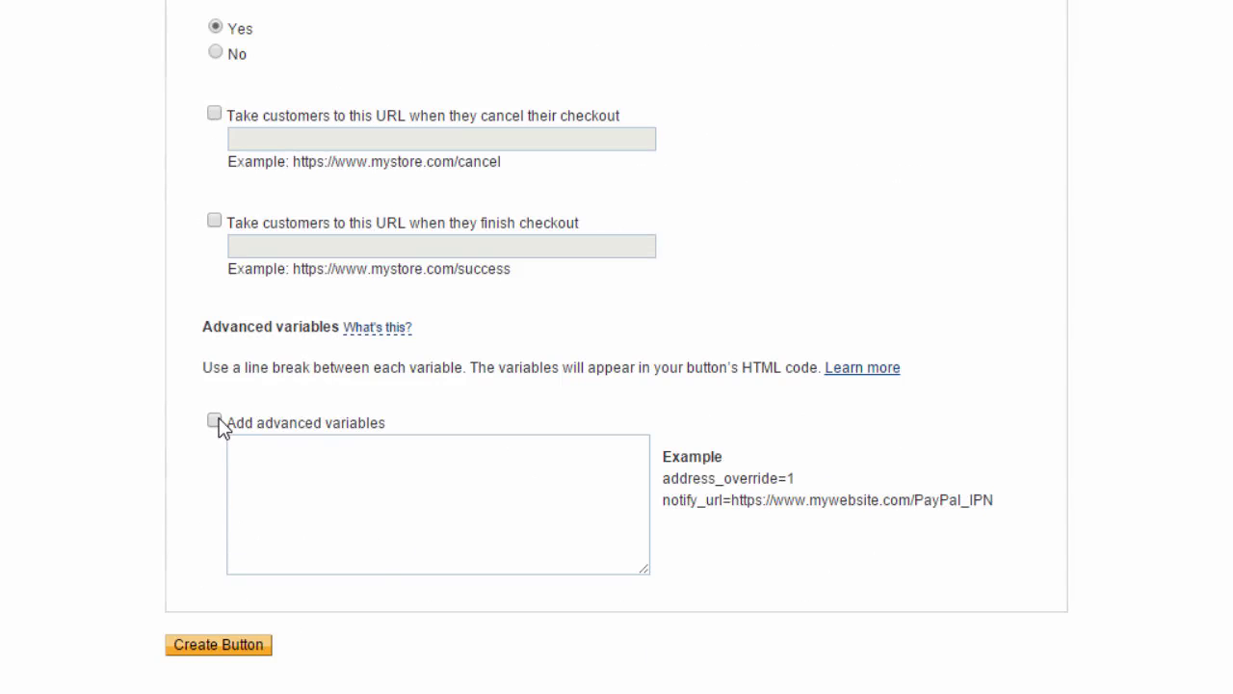
left_click(215, 422)
right_click(319, 497)
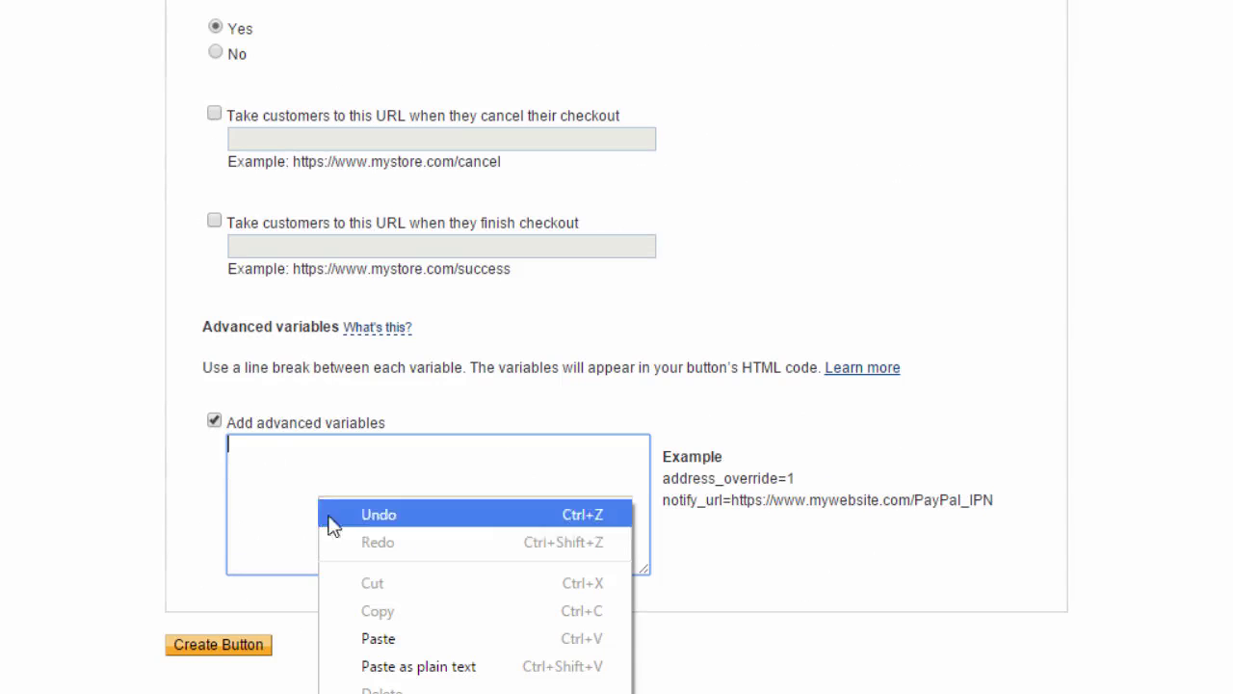
left_click(378, 638)
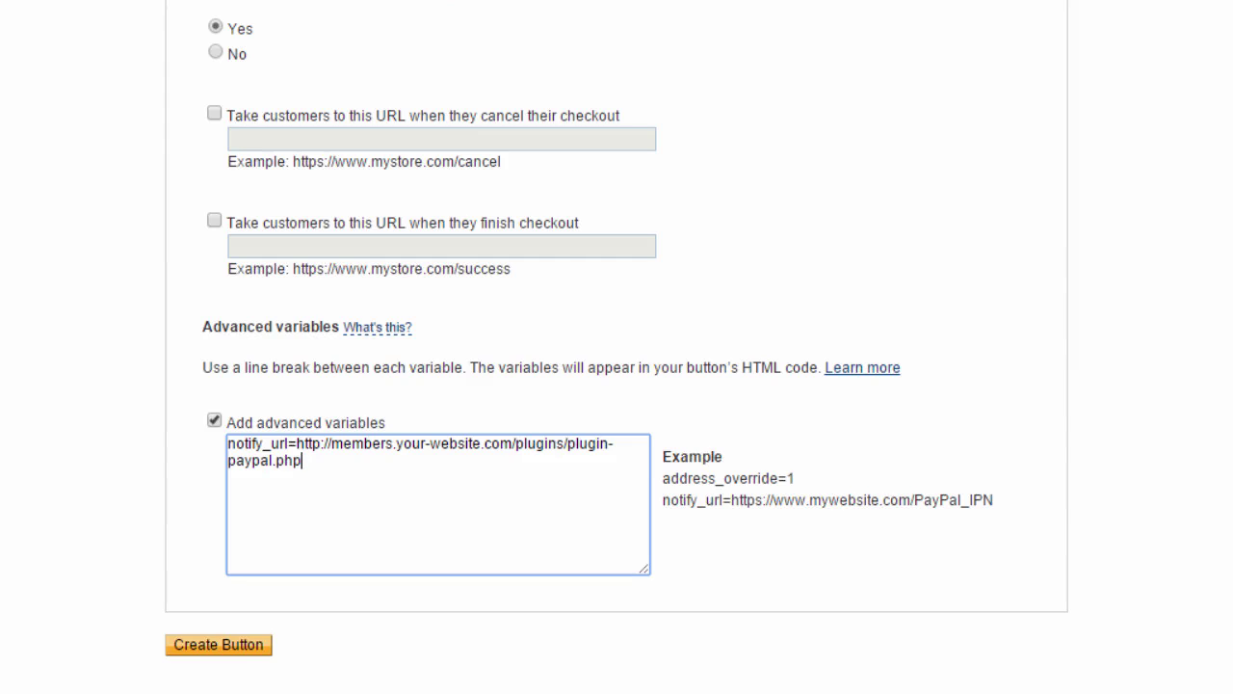
left_click(245, 650)
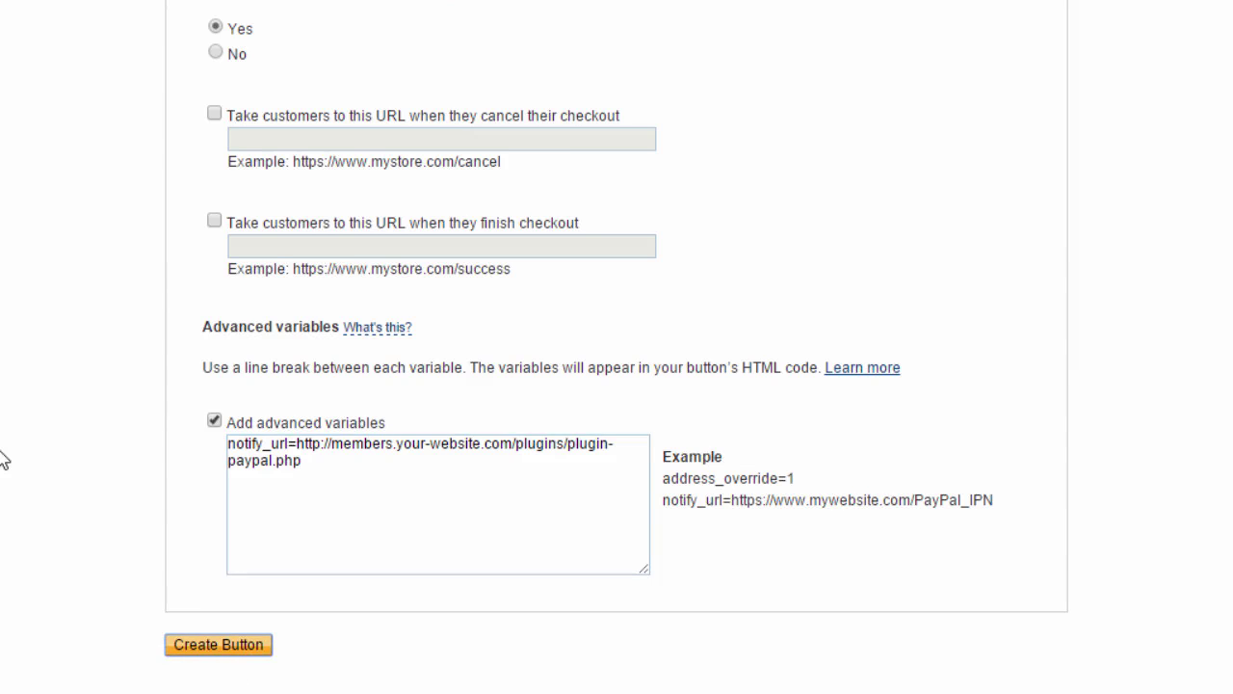
scroll(3, 461, "down", 5)
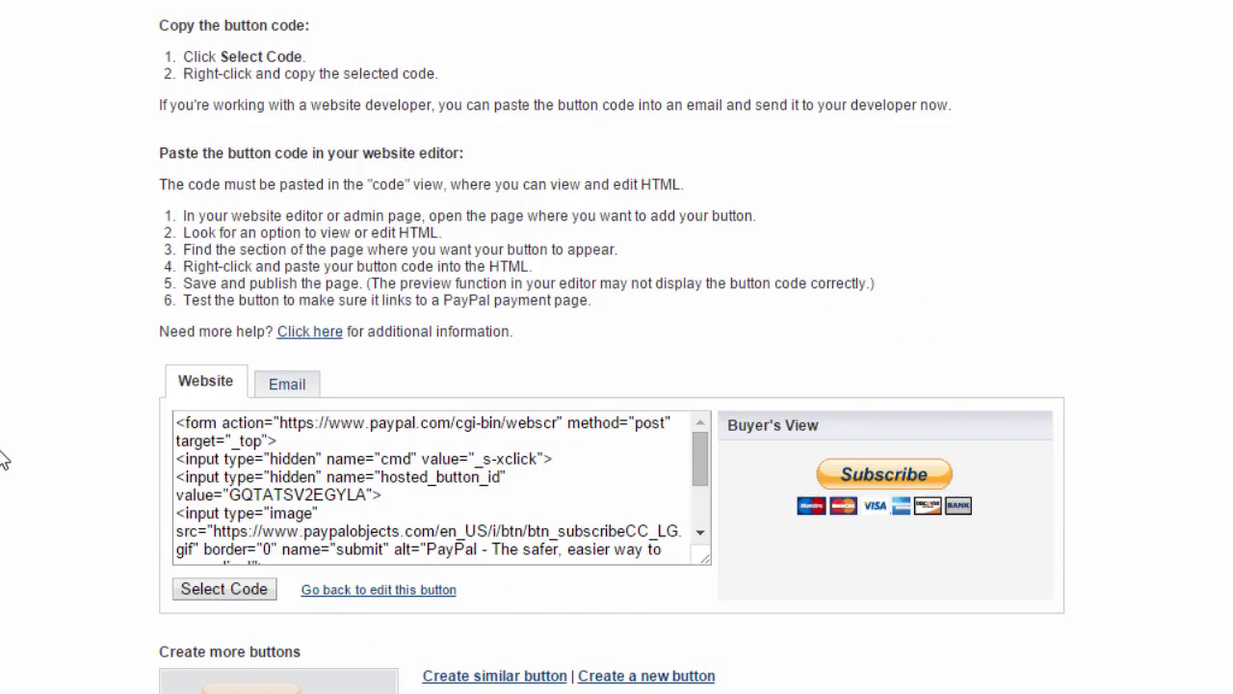
scroll(3, 460, "down", 3)
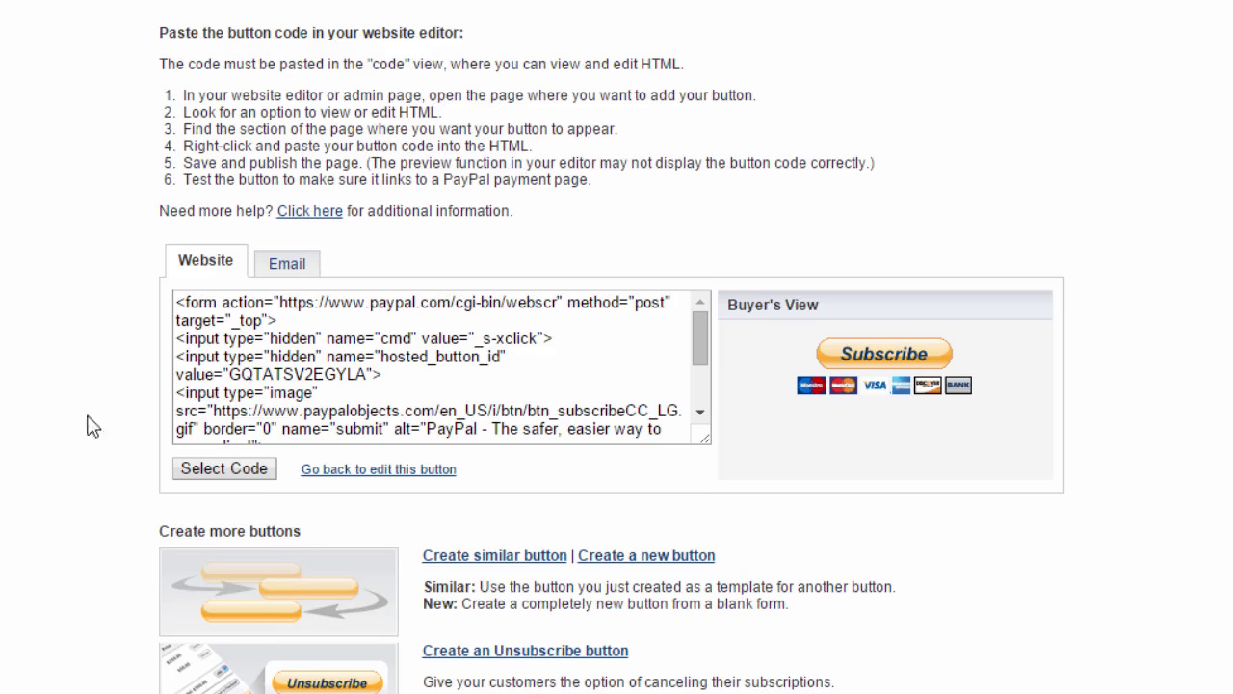
Step: Copy the subscription button's HTML code
left_click(216, 328)
right_click(324, 352)
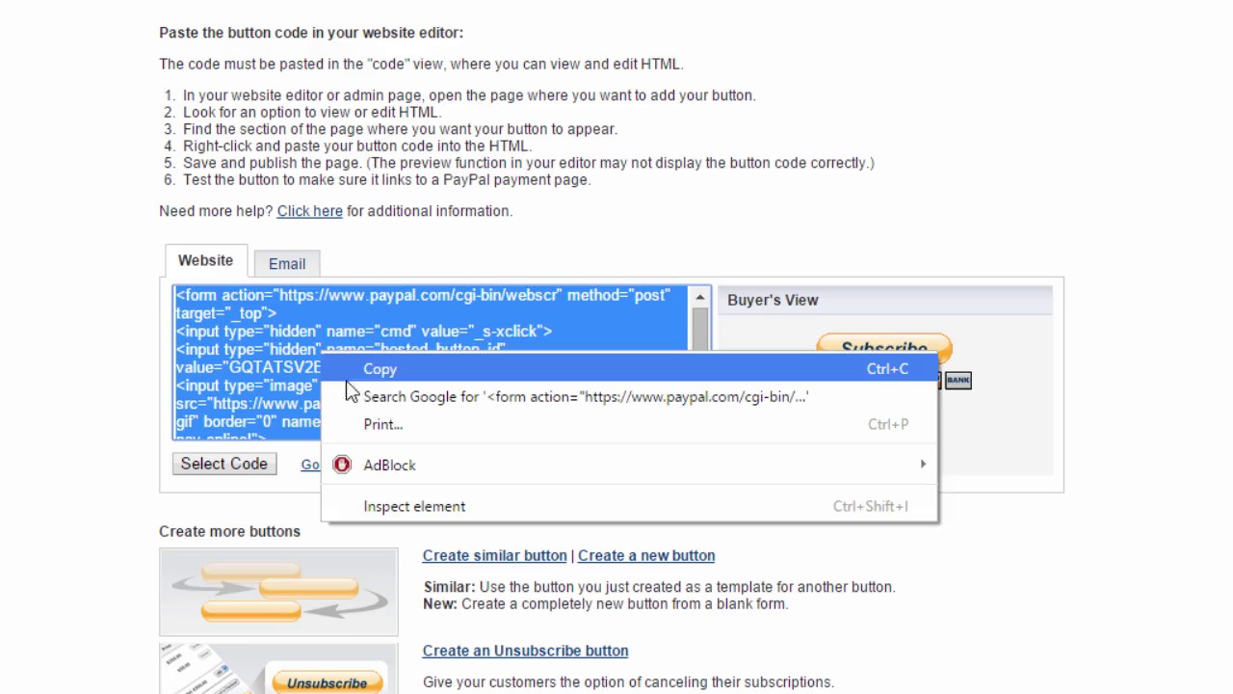
left_click(368, 369)
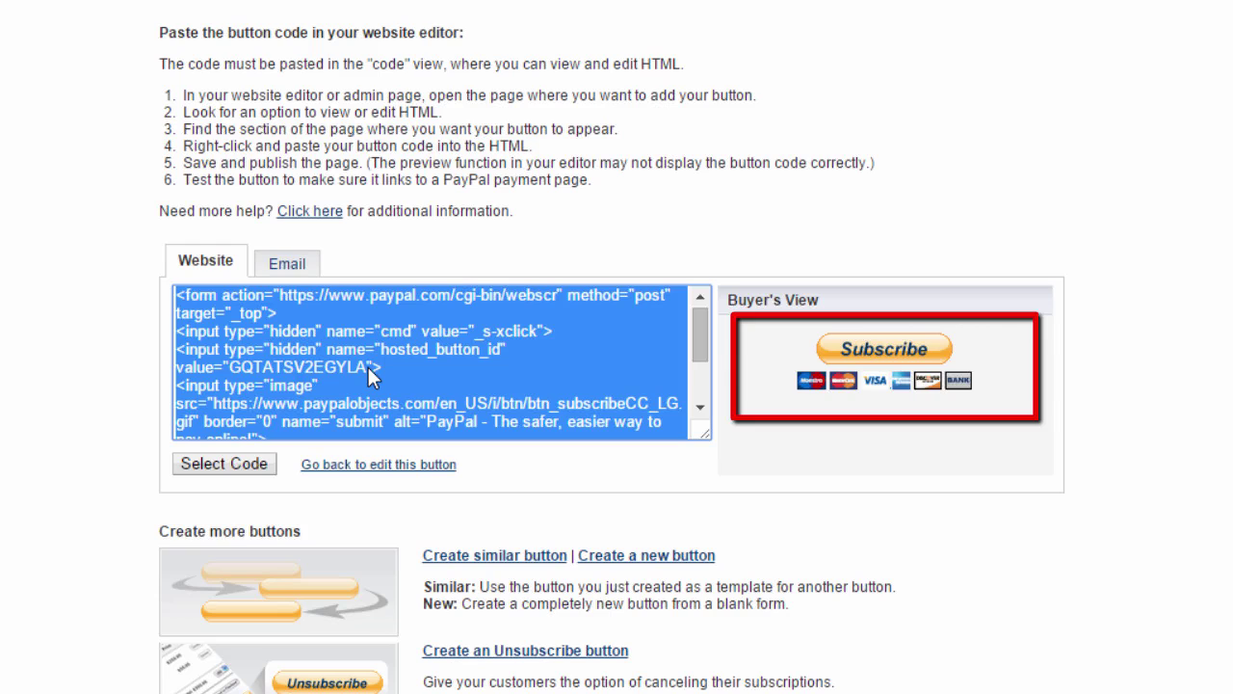
Step: Copy the button's email payment link from the Email tab
left_click(289, 266)
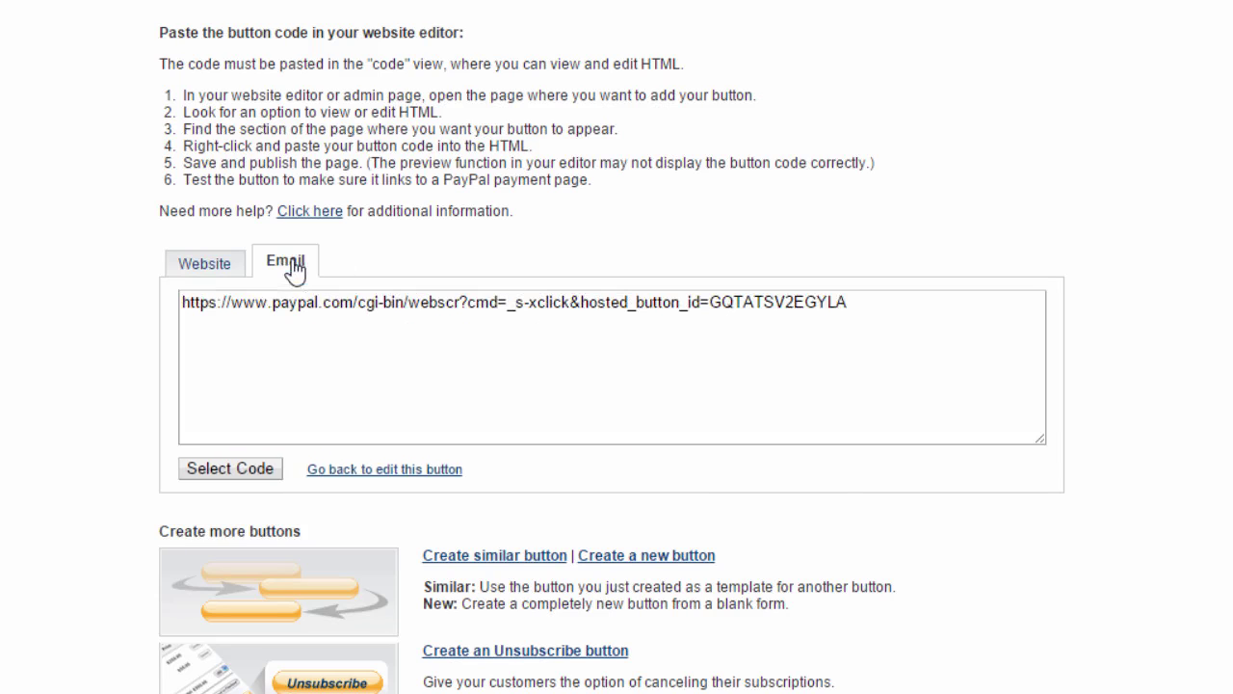
left_click(229, 470)
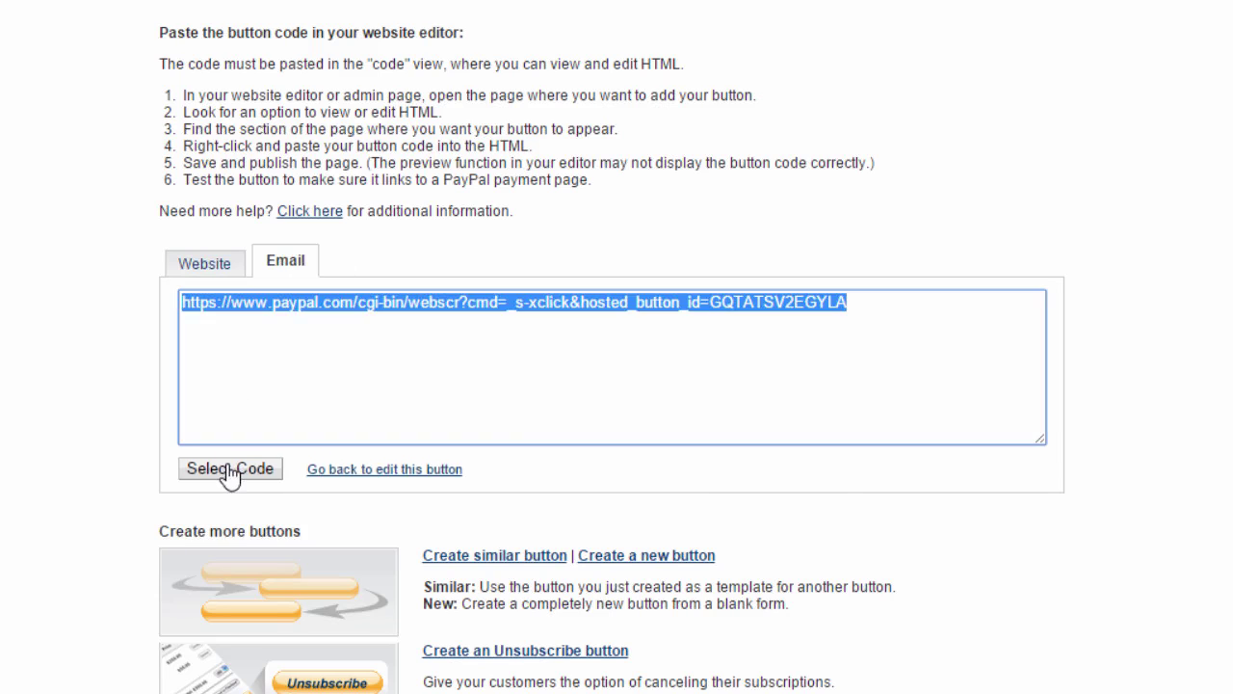
right_click(337, 305)
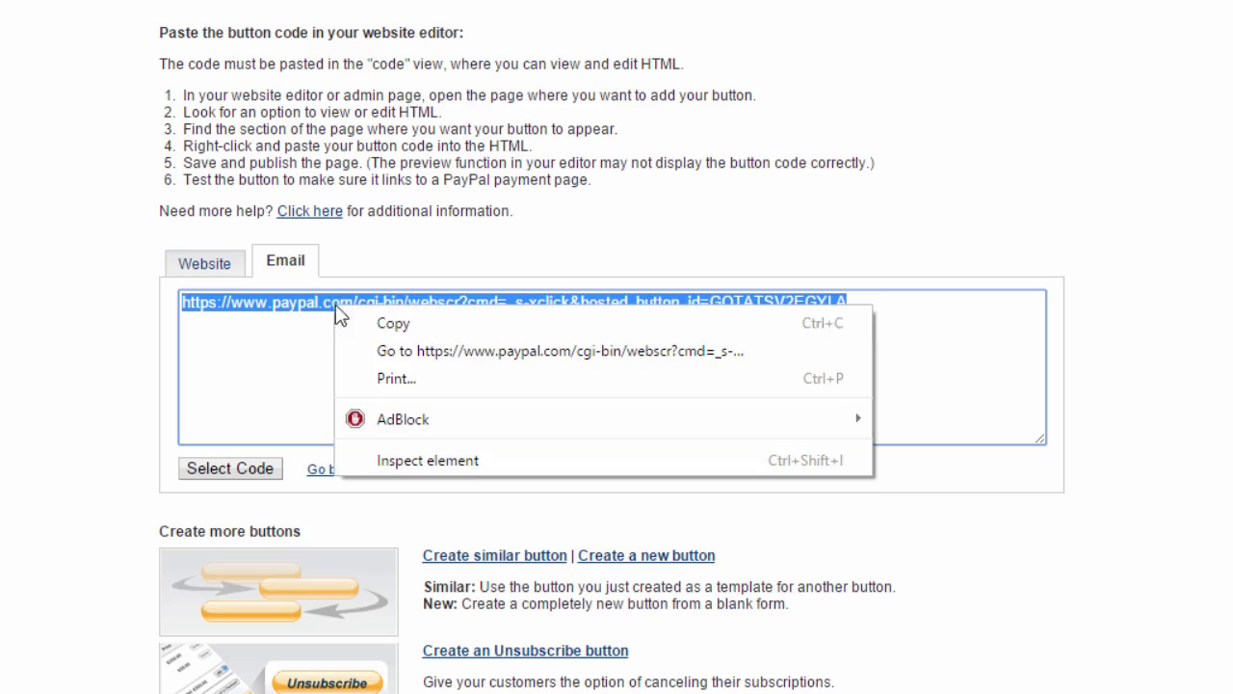
left_click(393, 324)
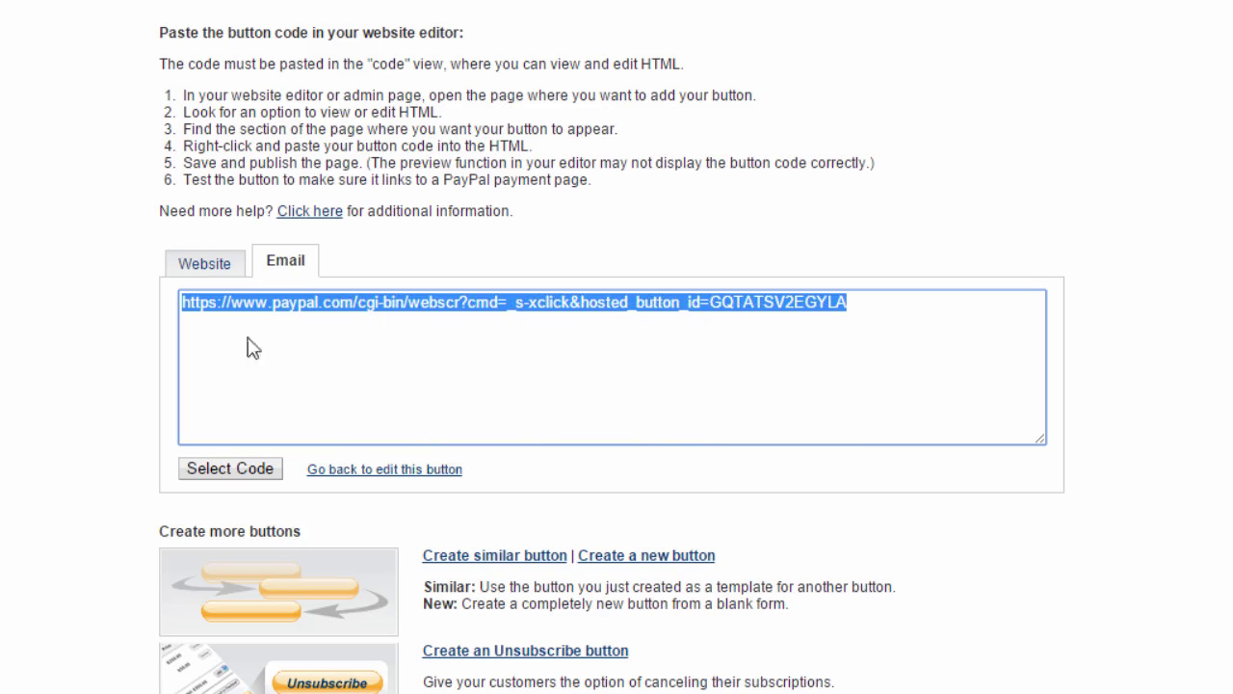
left_click(128, 343)
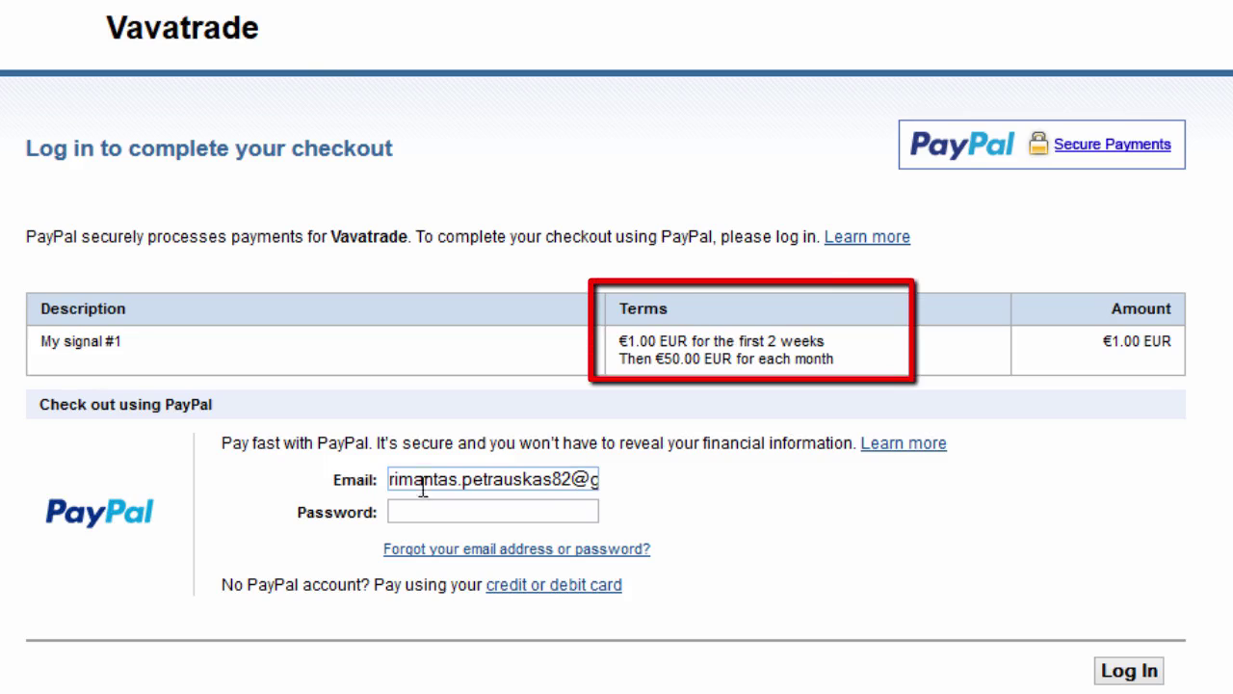
Step: Log in to the My signal #1 PayPal checkout with the buyer's password
type("●●●●●●●●●●")
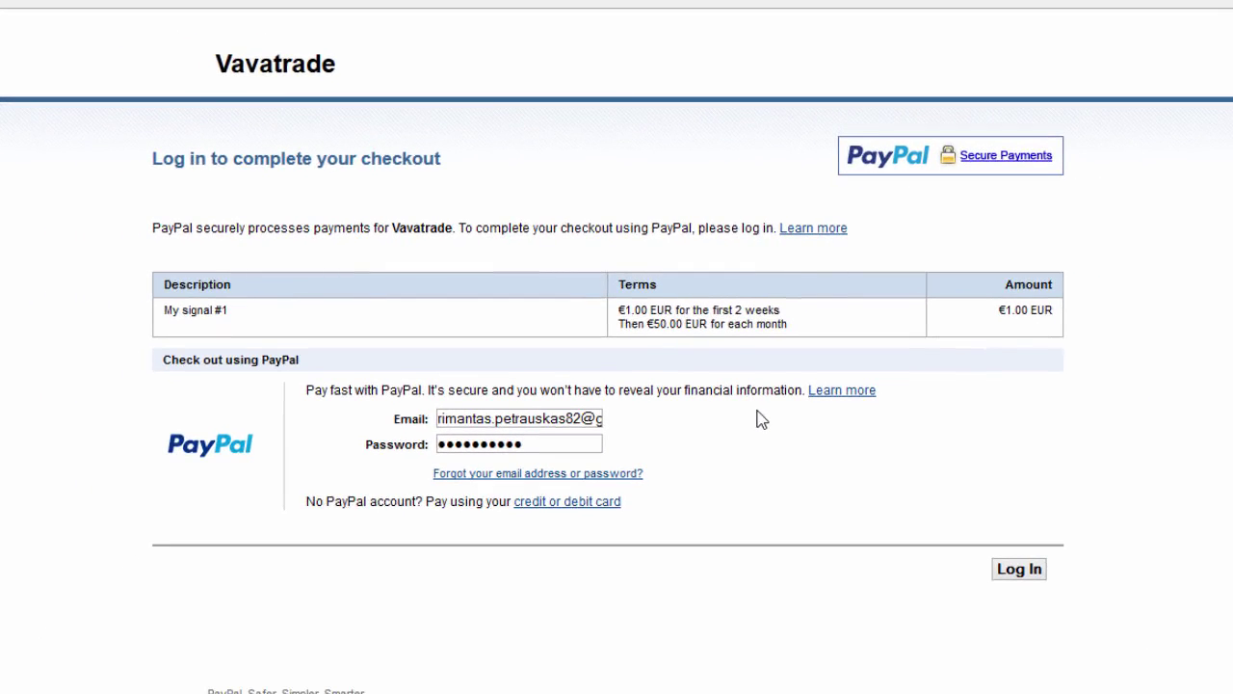
key("Return")
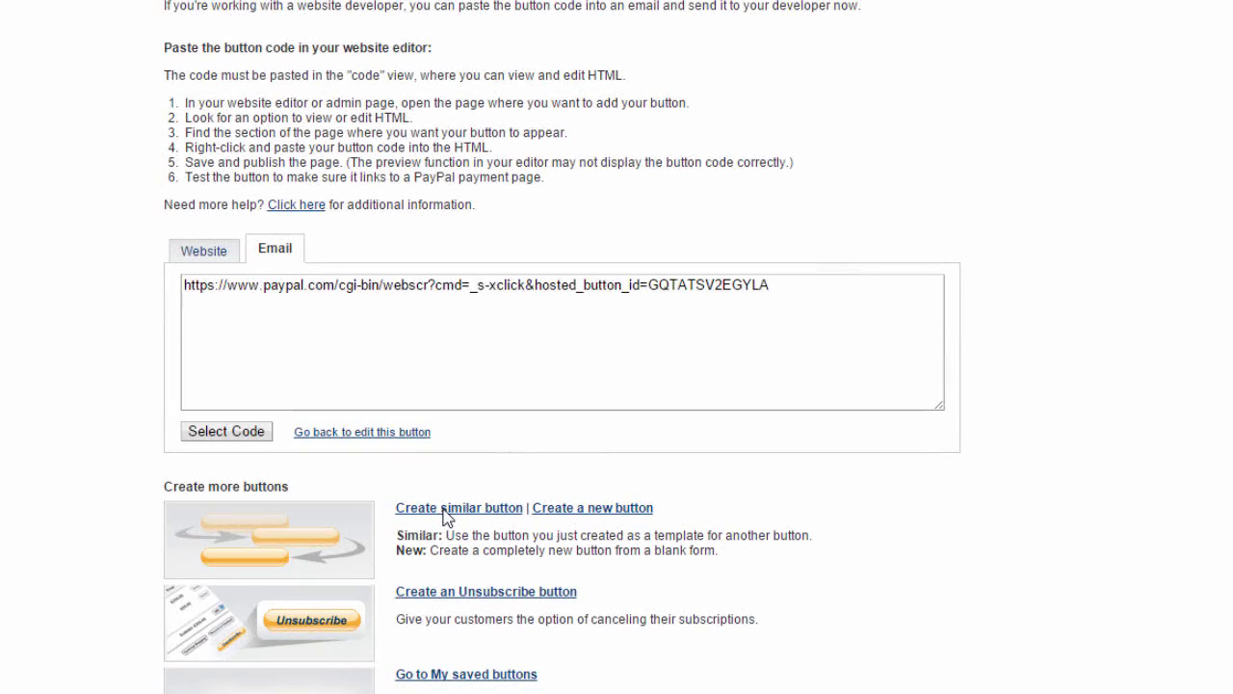
Step: Start a similar button with Subscription ID 2 and item name 'My signal #1 (3 months)'
left_click(444, 510)
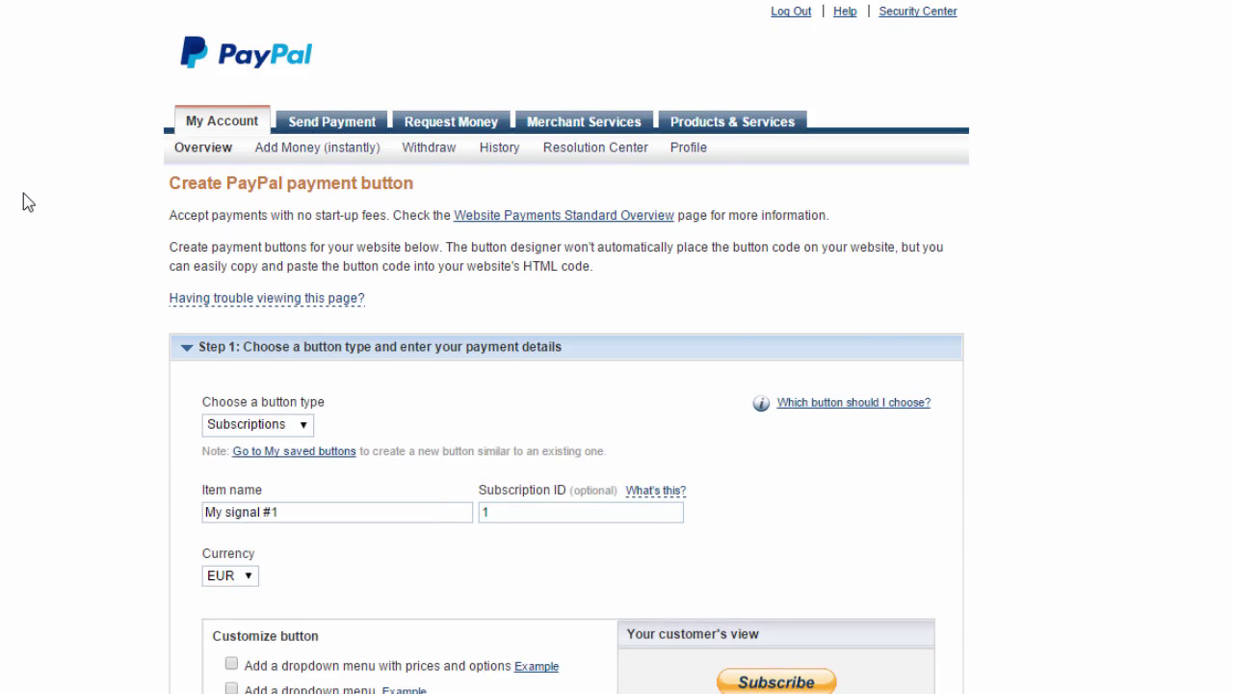
scroll(23, 193, "down", 3)
double_click(535, 199)
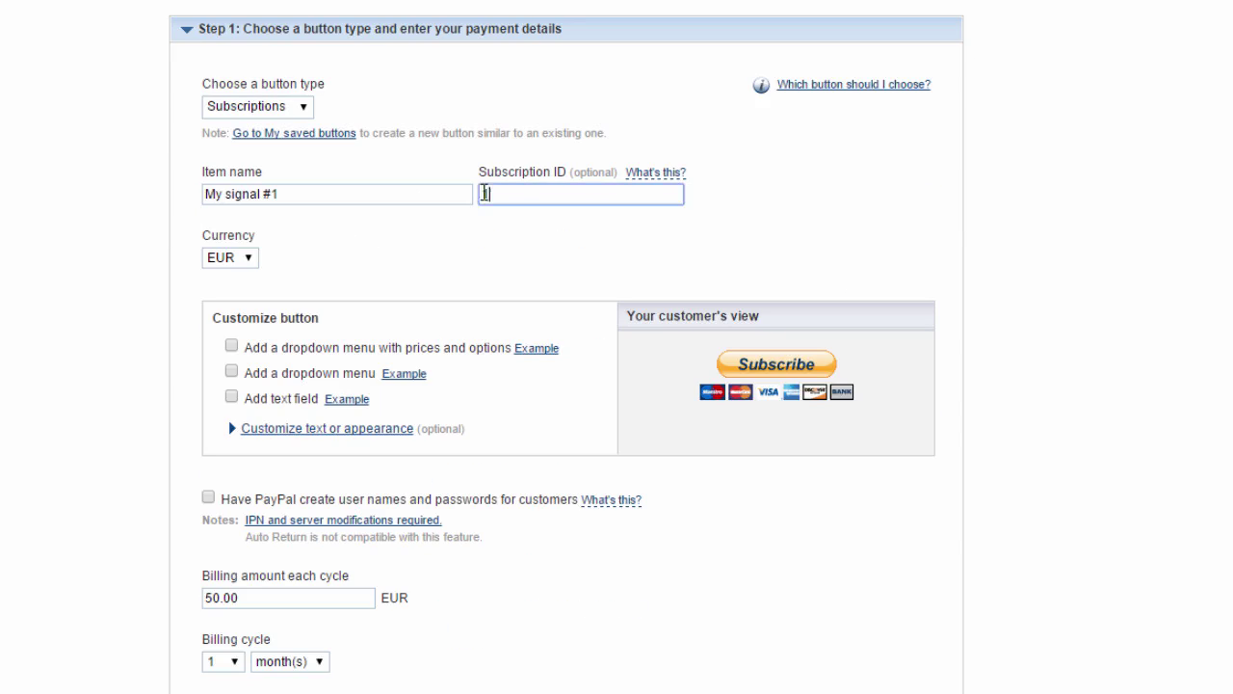
type("2")
left_click(332, 197)
type("(3 month")
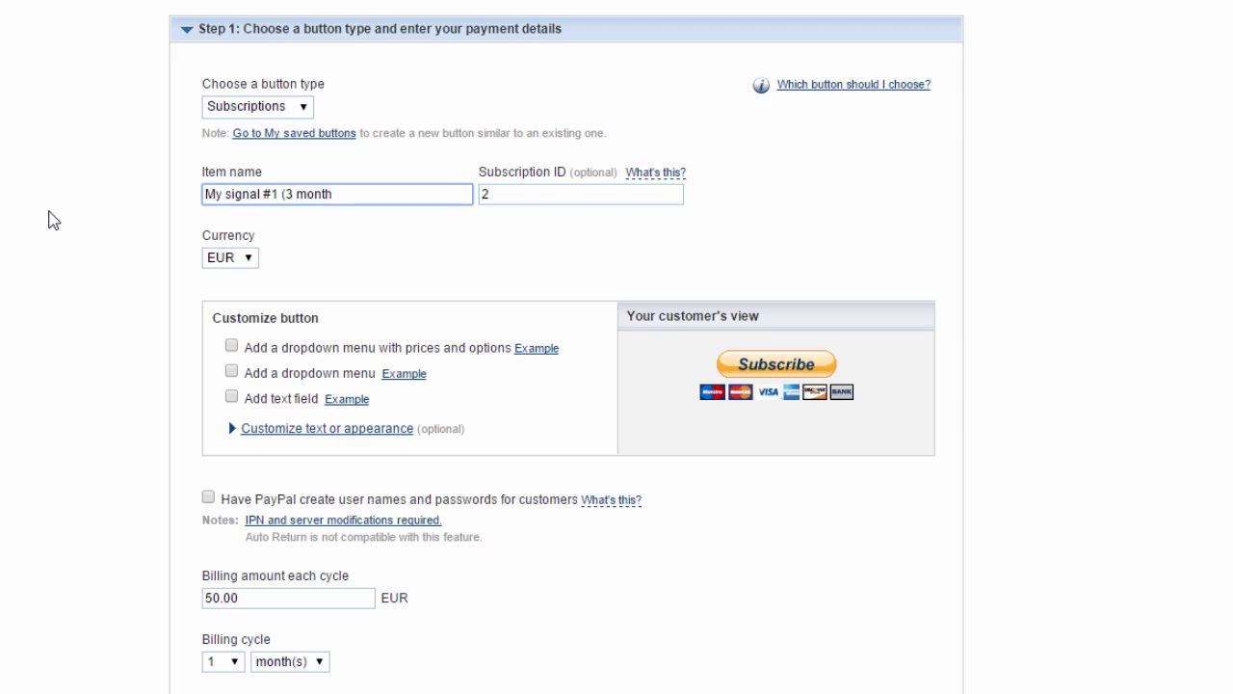
type("s)")
left_click(53, 220)
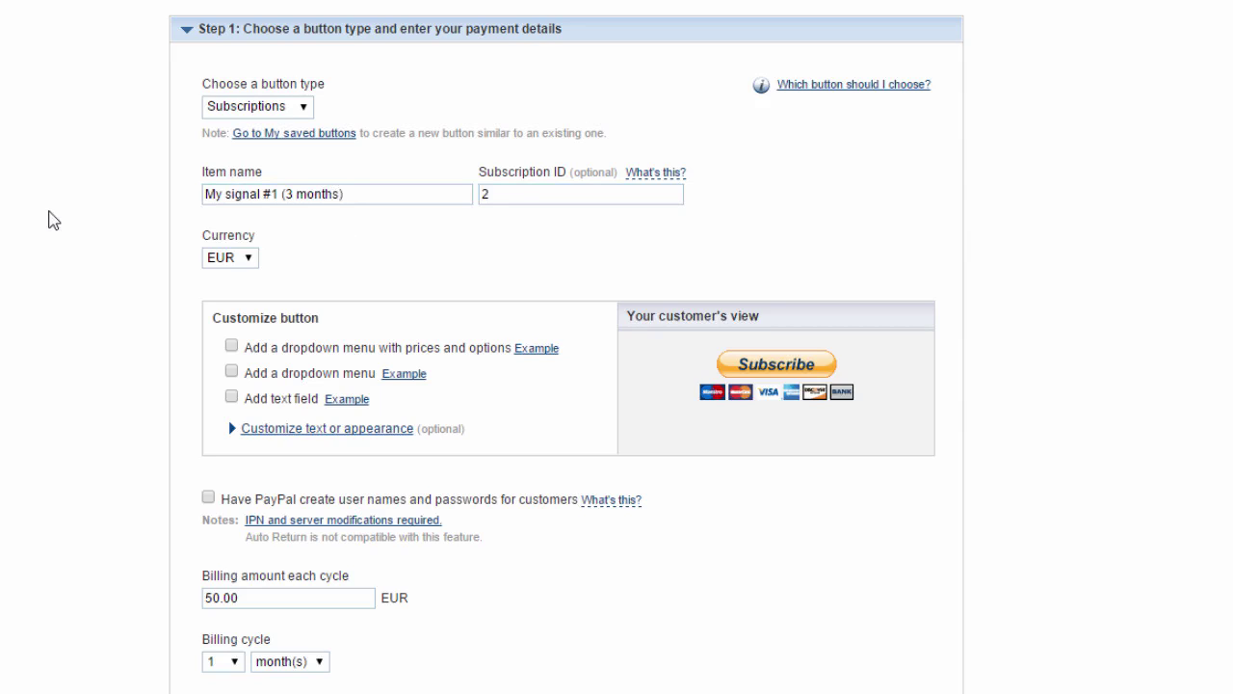
Step: Remove the trial period, set billing to 99, and create the button
scroll(53, 219, "down", 3)
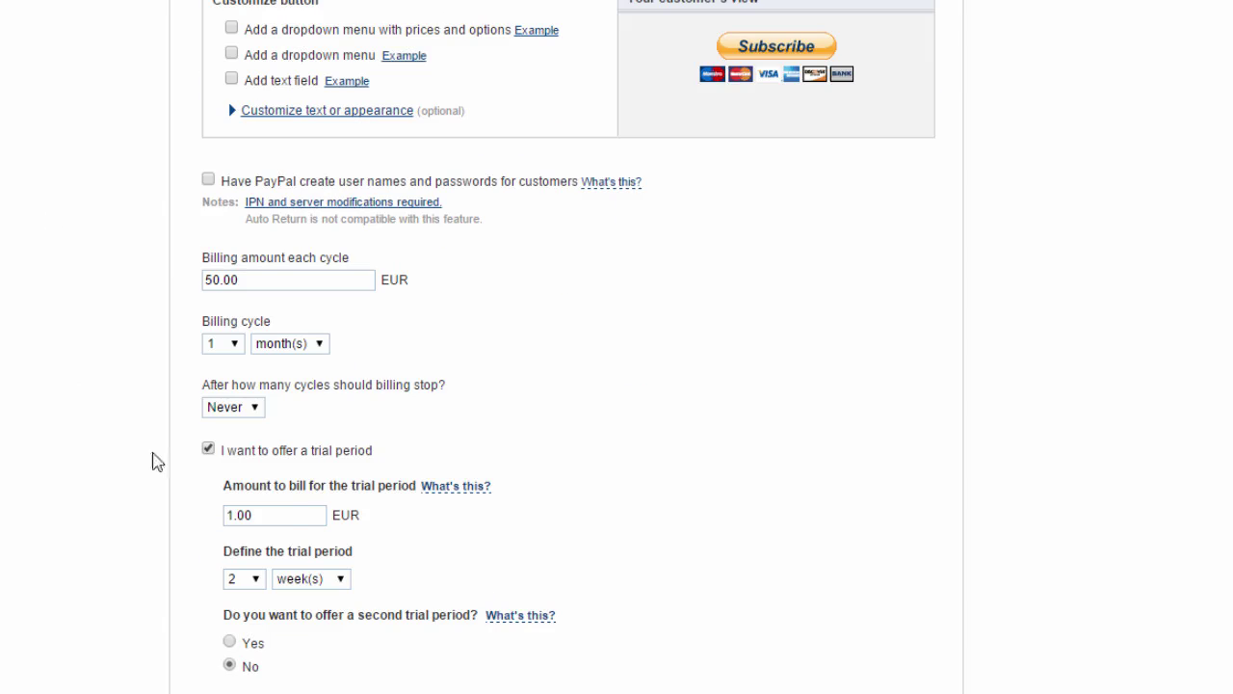
left_click(210, 449)
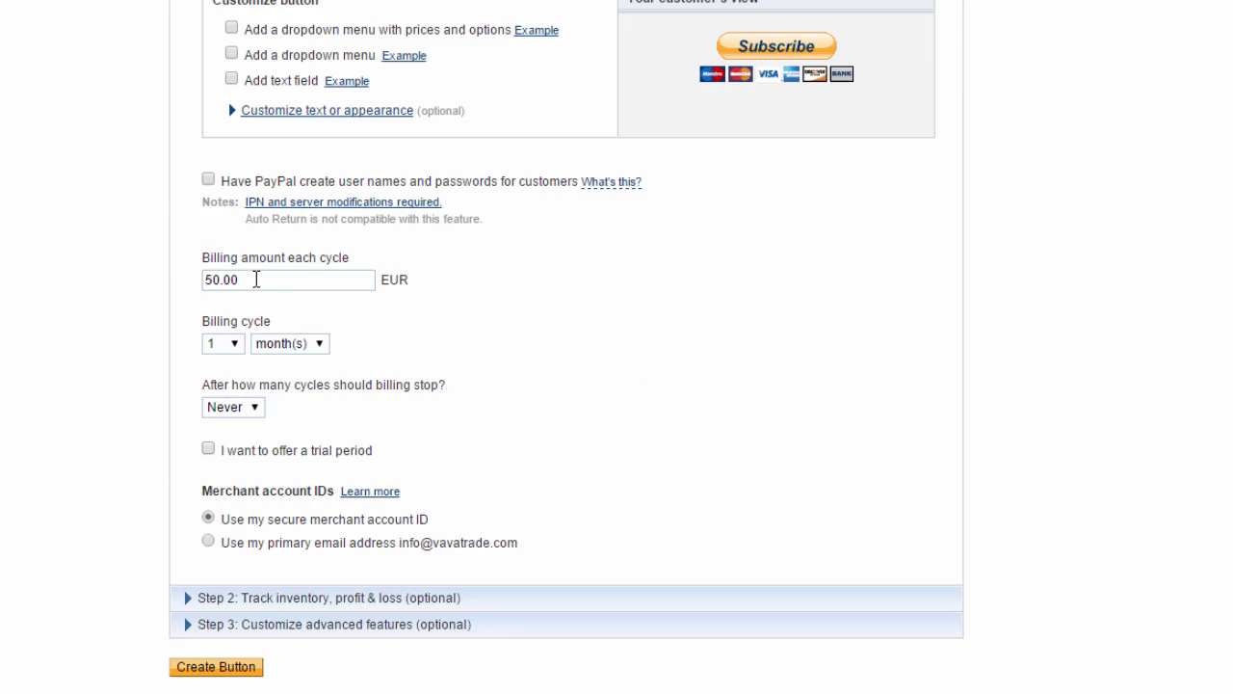
left_click_drag(256, 279, 149, 278)
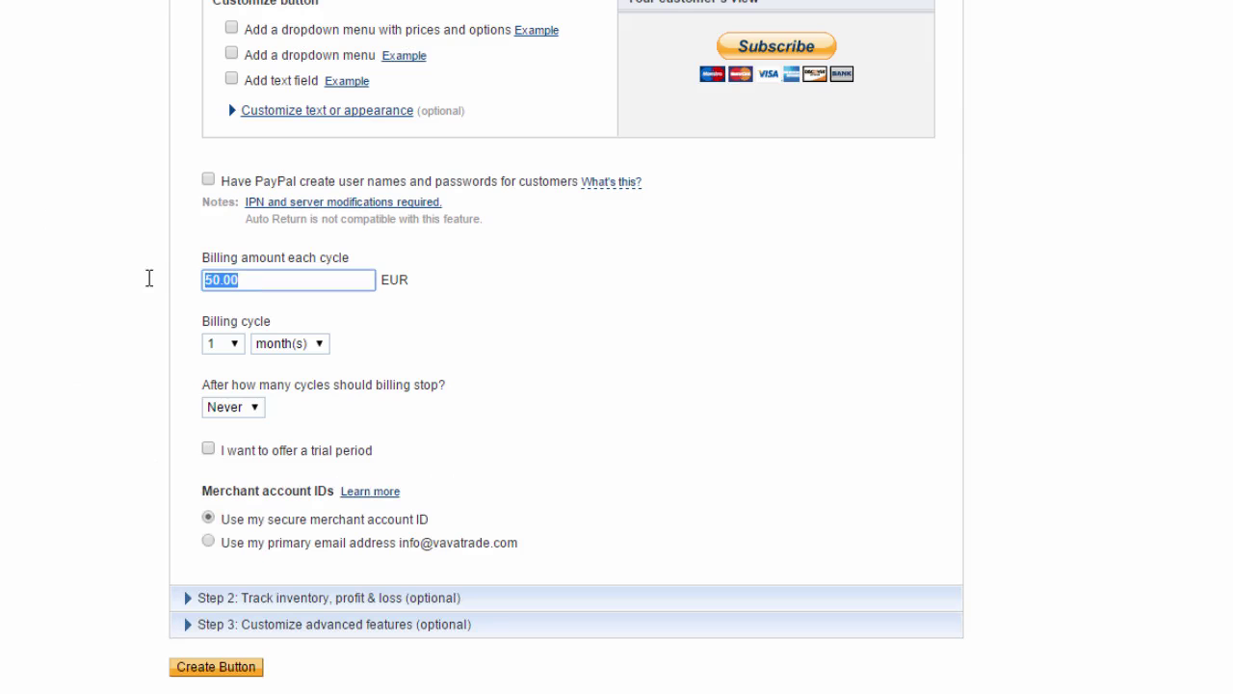
type("99")
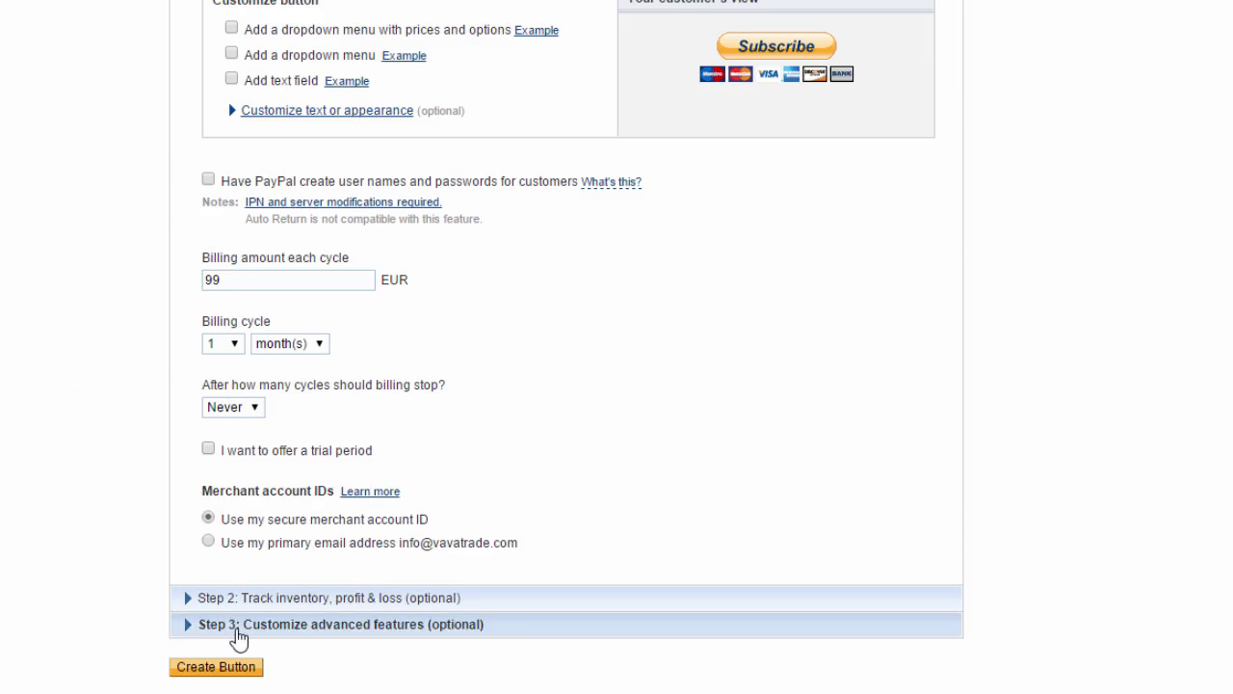
left_click(240, 639)
scroll(77, 578, "down", 2)
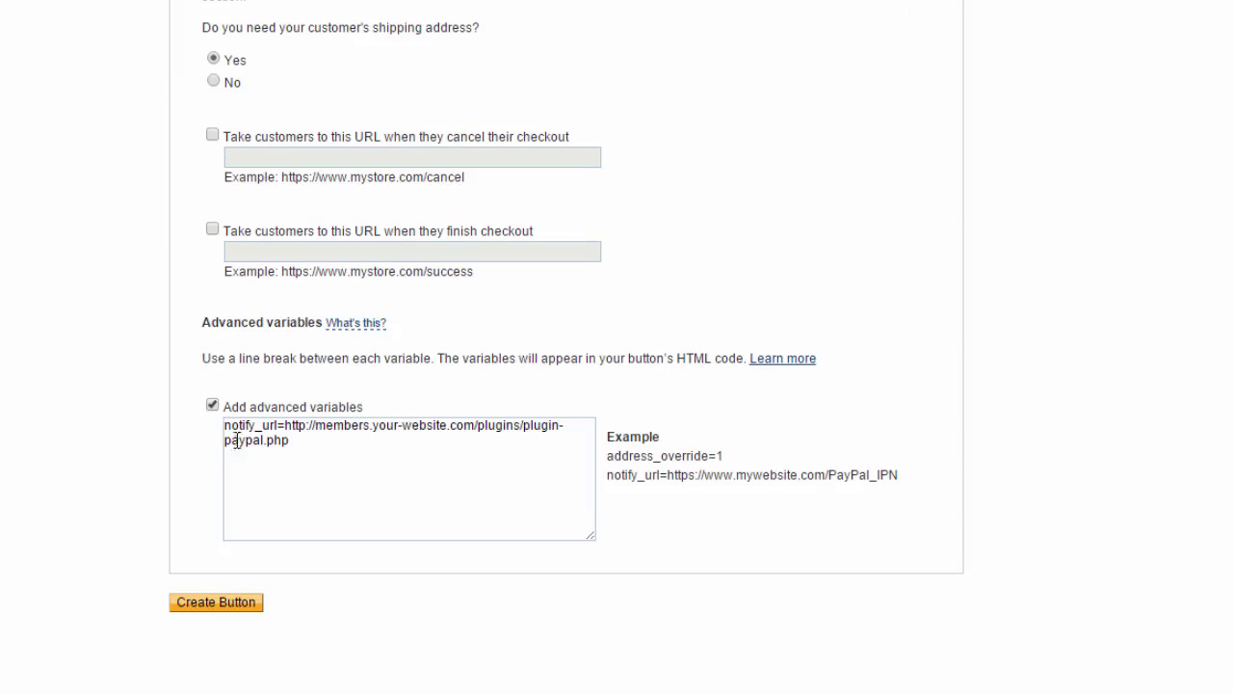
left_click(221, 605)
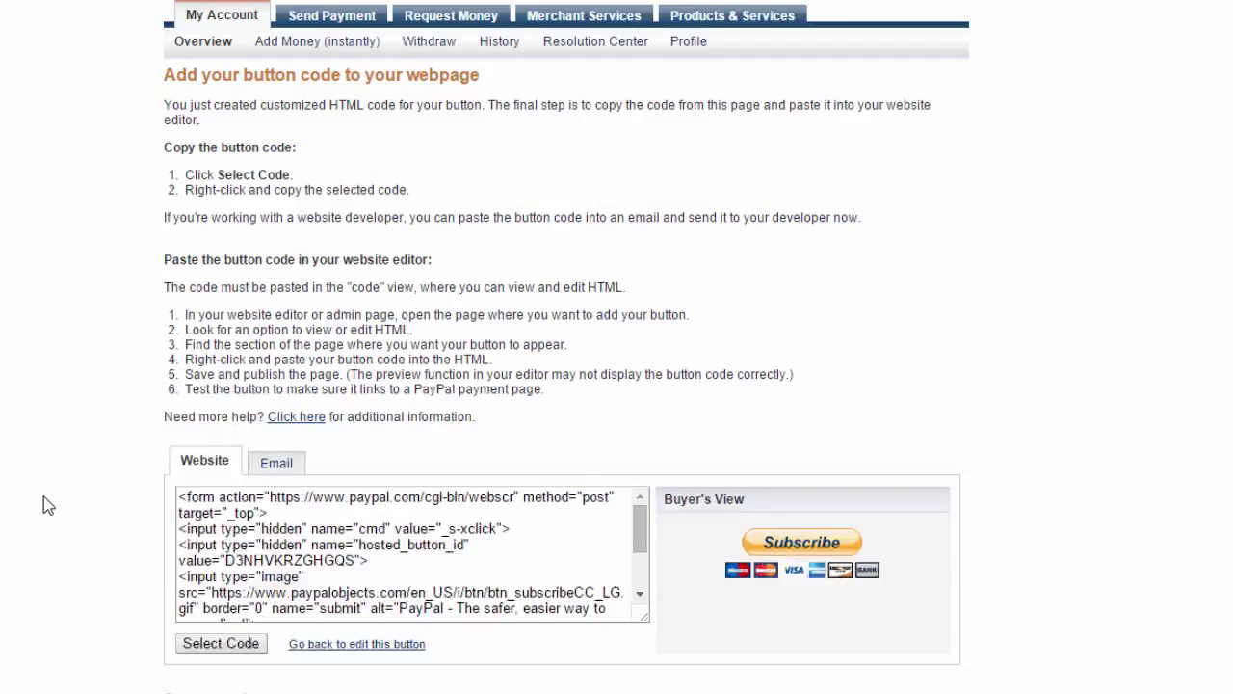
Step: Scroll through the new button's code page to review it
scroll(43, 497, "down", 1)
scroll(43, 496, "down", 3)
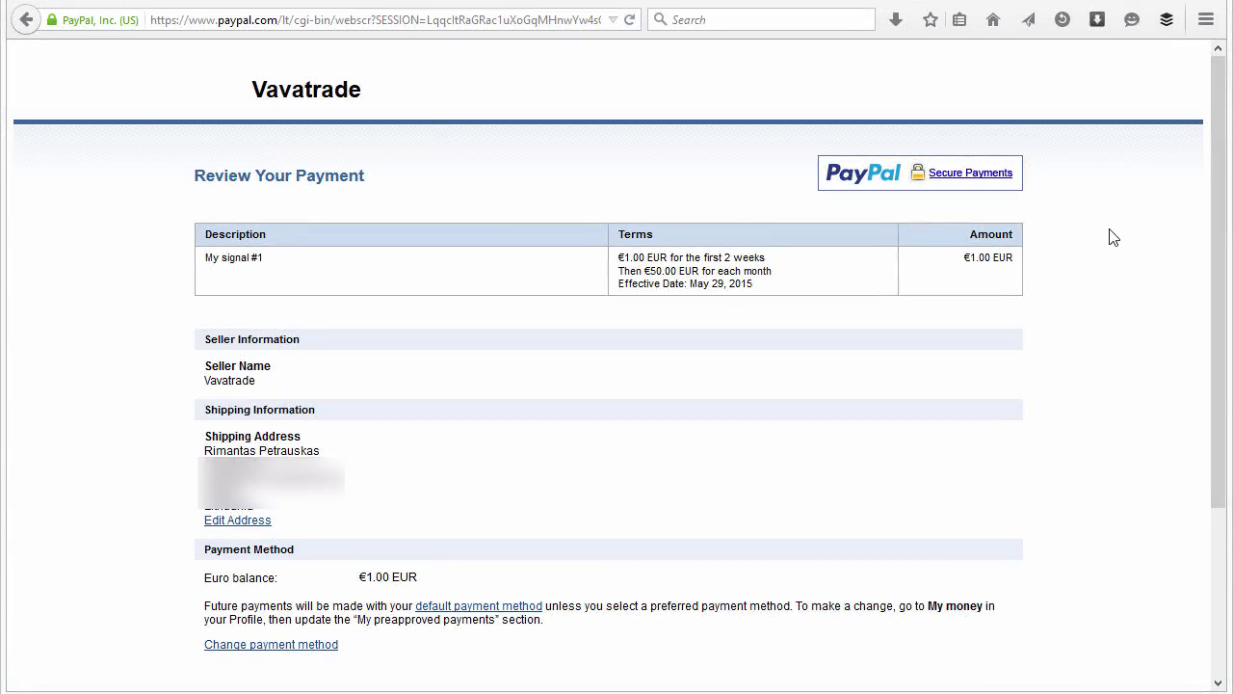
Step: Agree and pay for My signal #1: €1.00 for two weeks, then €50.00 monthly
scroll(1110, 237, "down", 4)
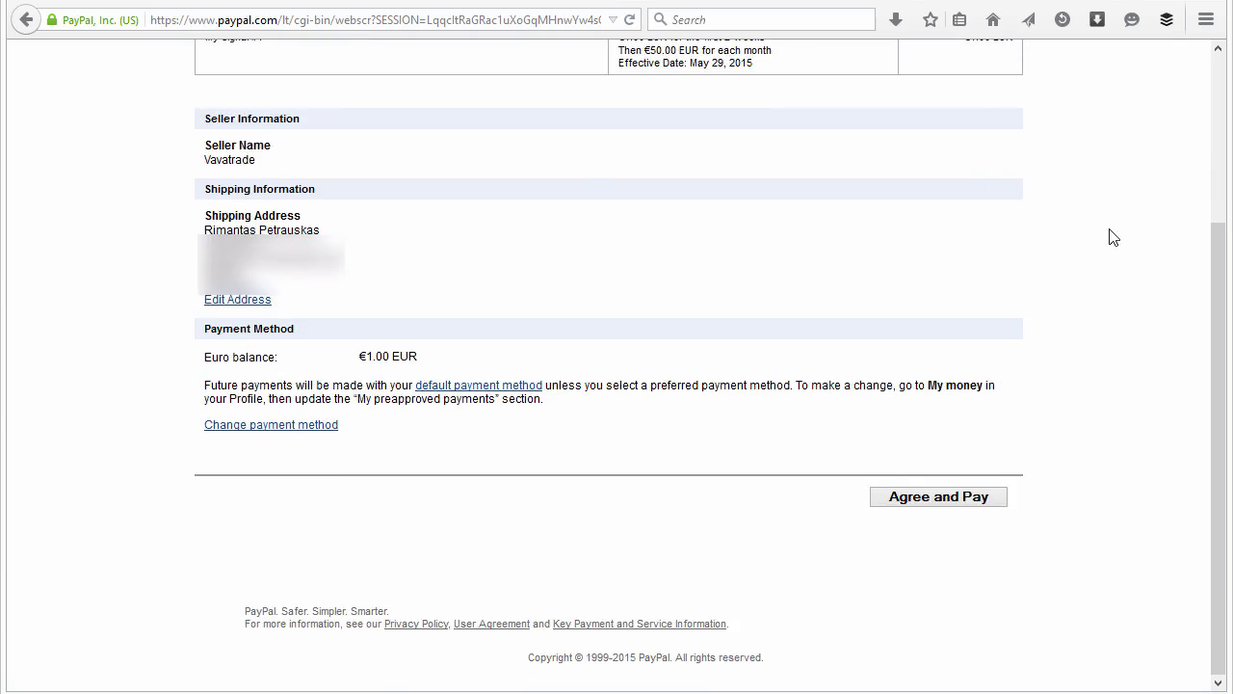
left_click(944, 496)
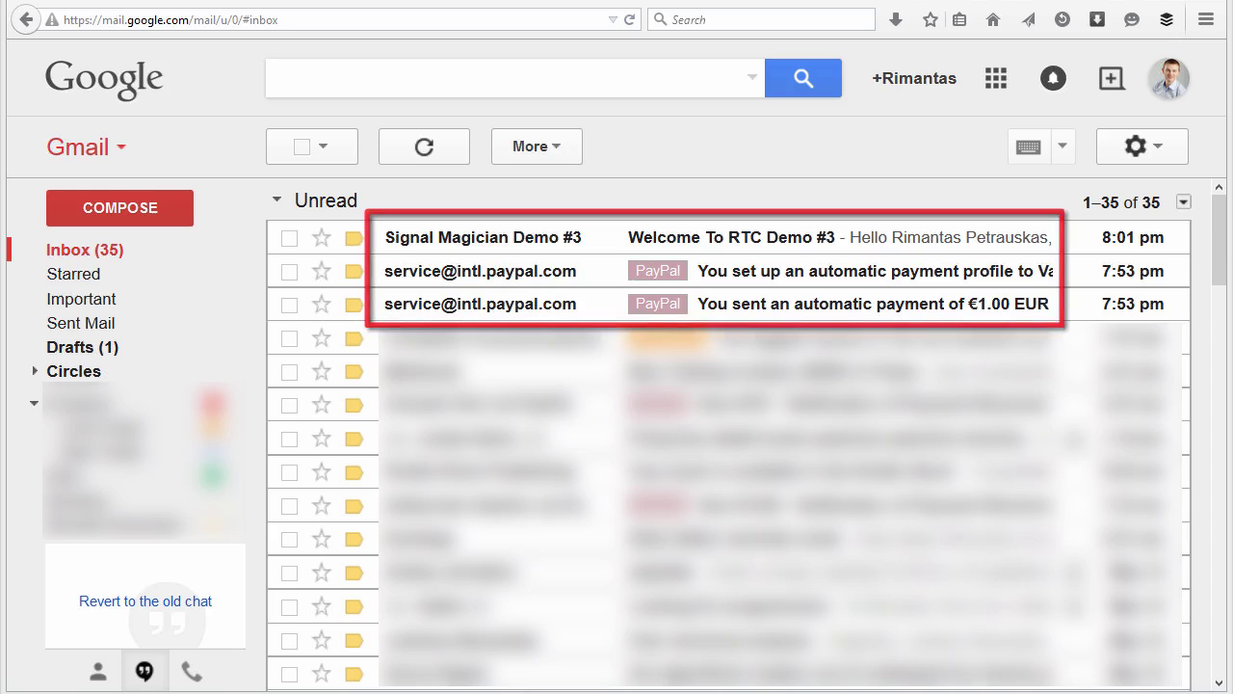
Step: Copy the website password from the Welcome To RTC Demo #3 email and follow its login link
left_click(751, 237)
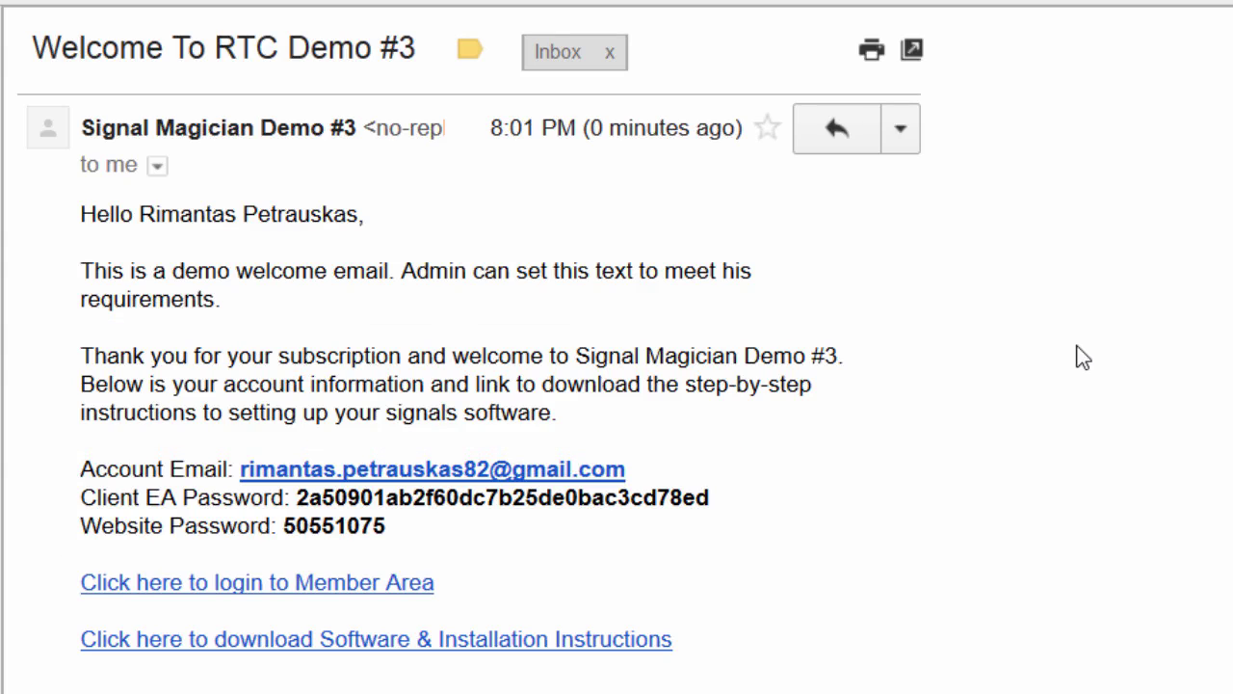
scroll(1083, 358, "down", 3)
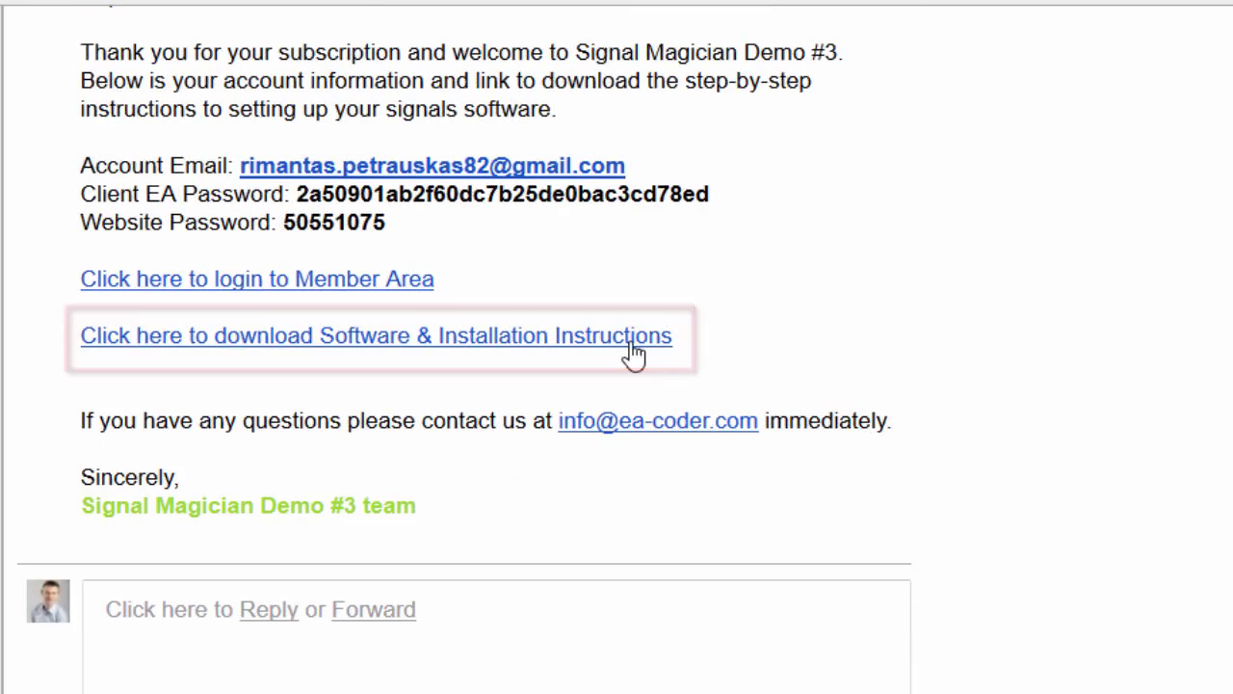
double_click(369, 224)
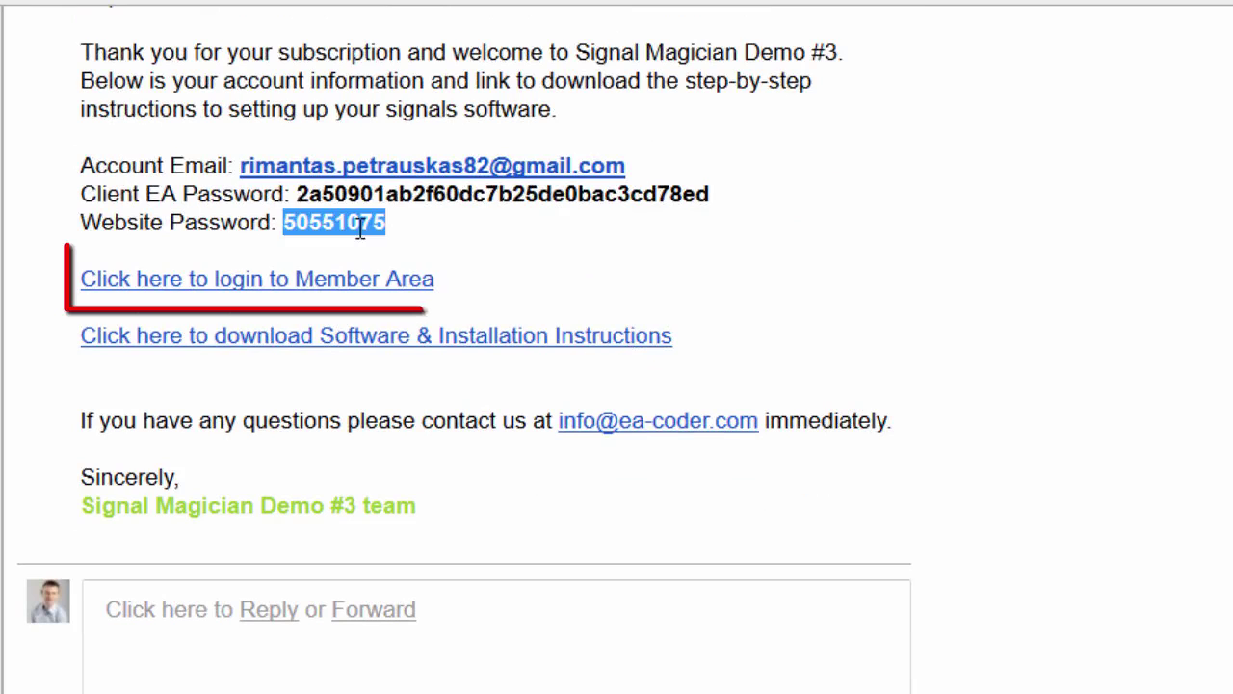
right_click(363, 233)
left_click(407, 257)
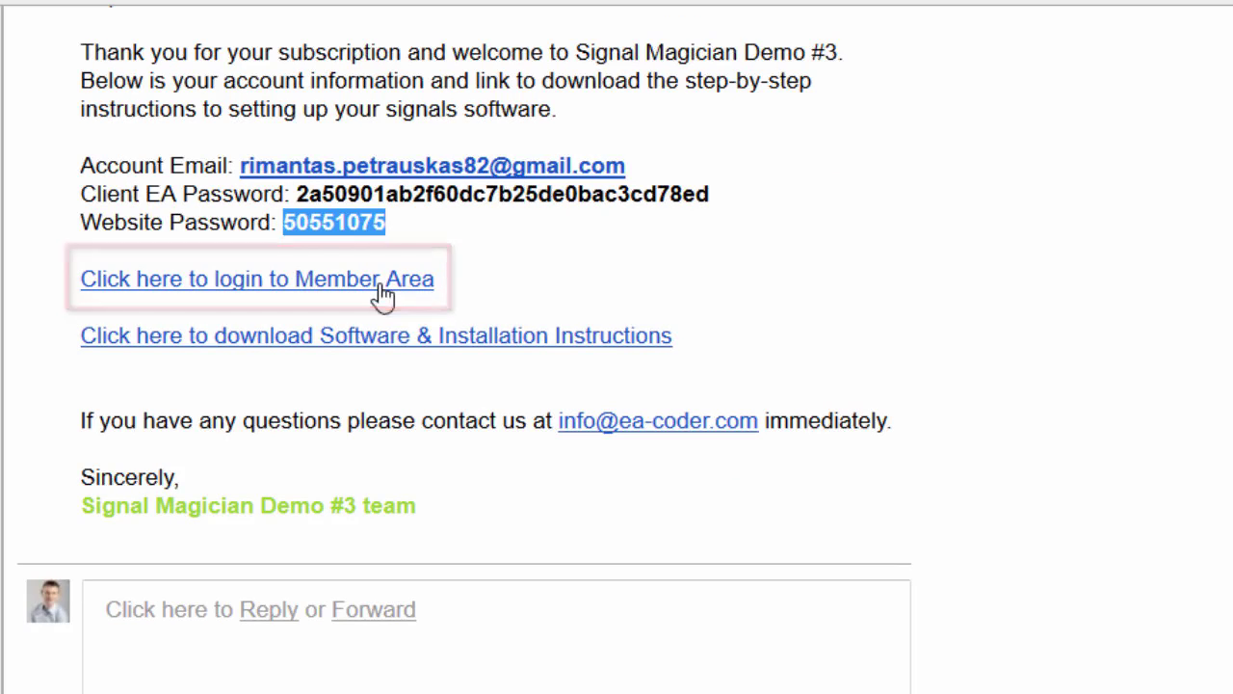
left_click(380, 287)
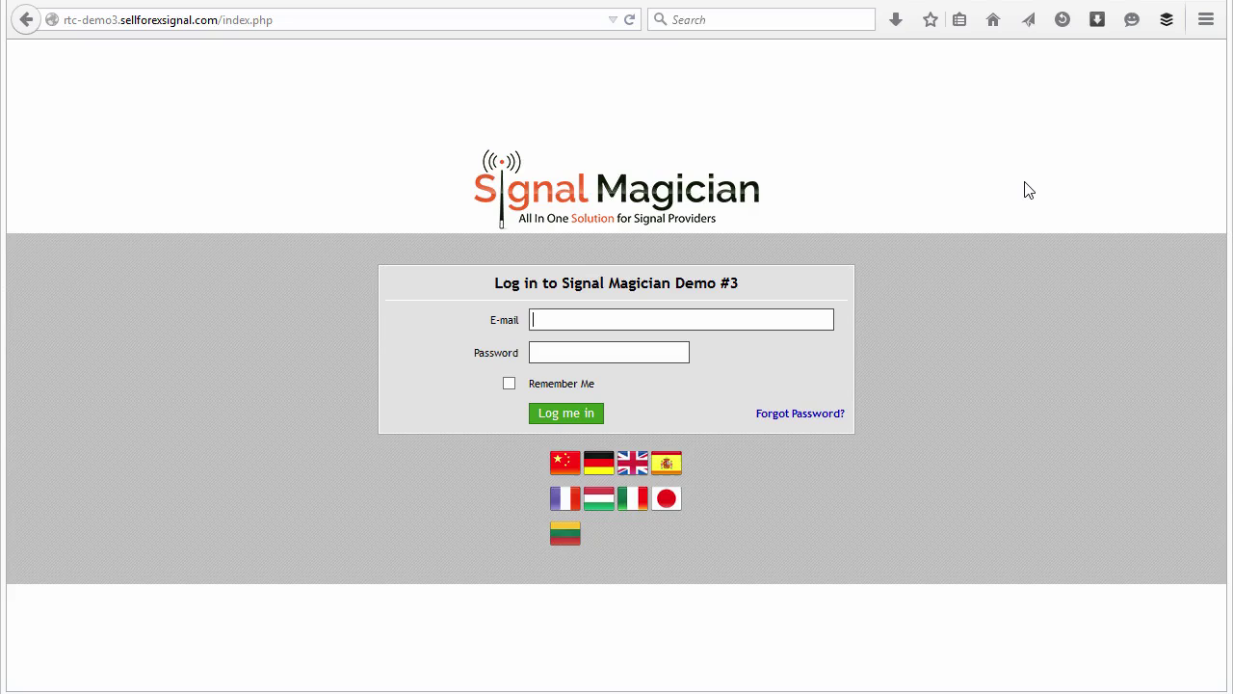
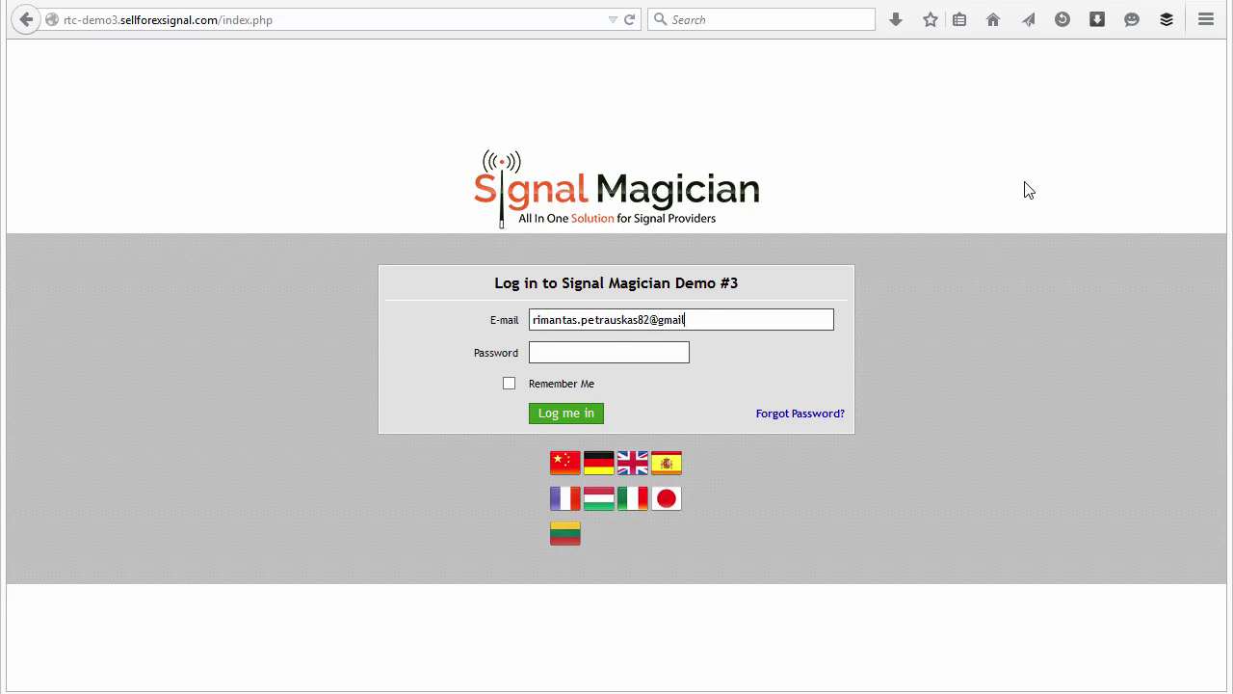
Step: Log in to the member area with the account e-mail and pasted website password
key("Tab")
type("********")
left_click(566, 414)
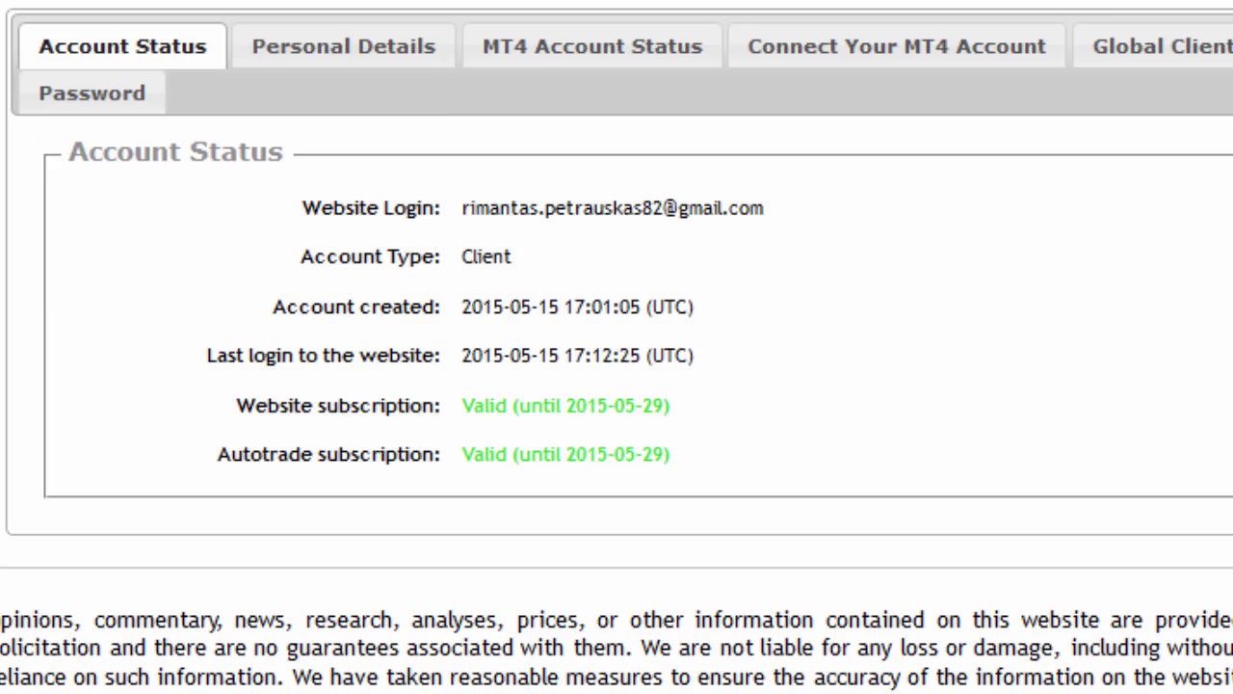
Step: Accept the terms, activate the client EA, and view the Signal Providers list
left_click(795, 62)
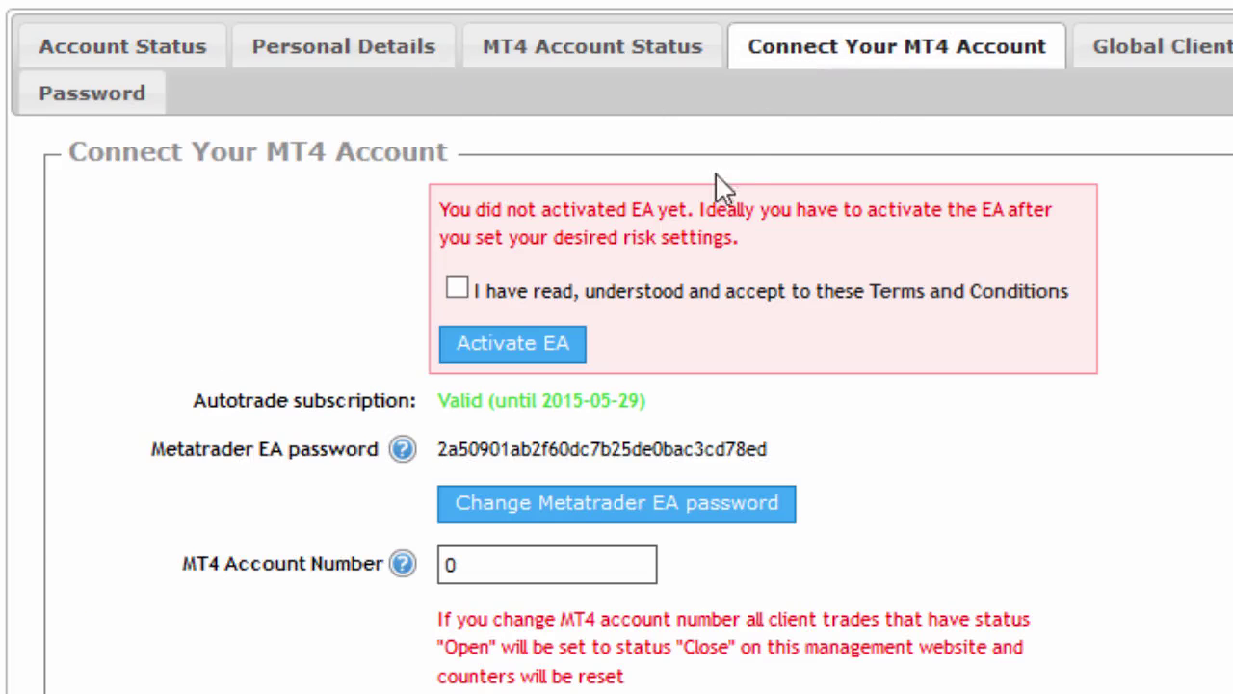
left_click(528, 300)
left_click(515, 358)
left_click(746, 369)
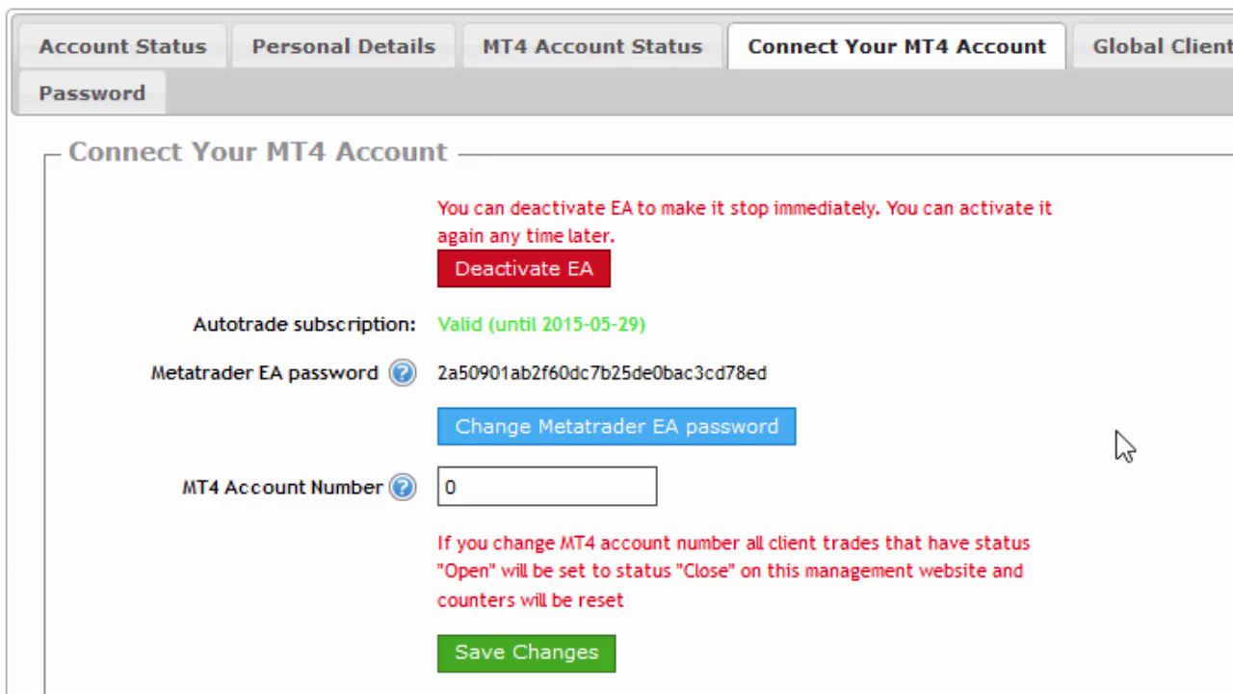
left_click(1232, 46)
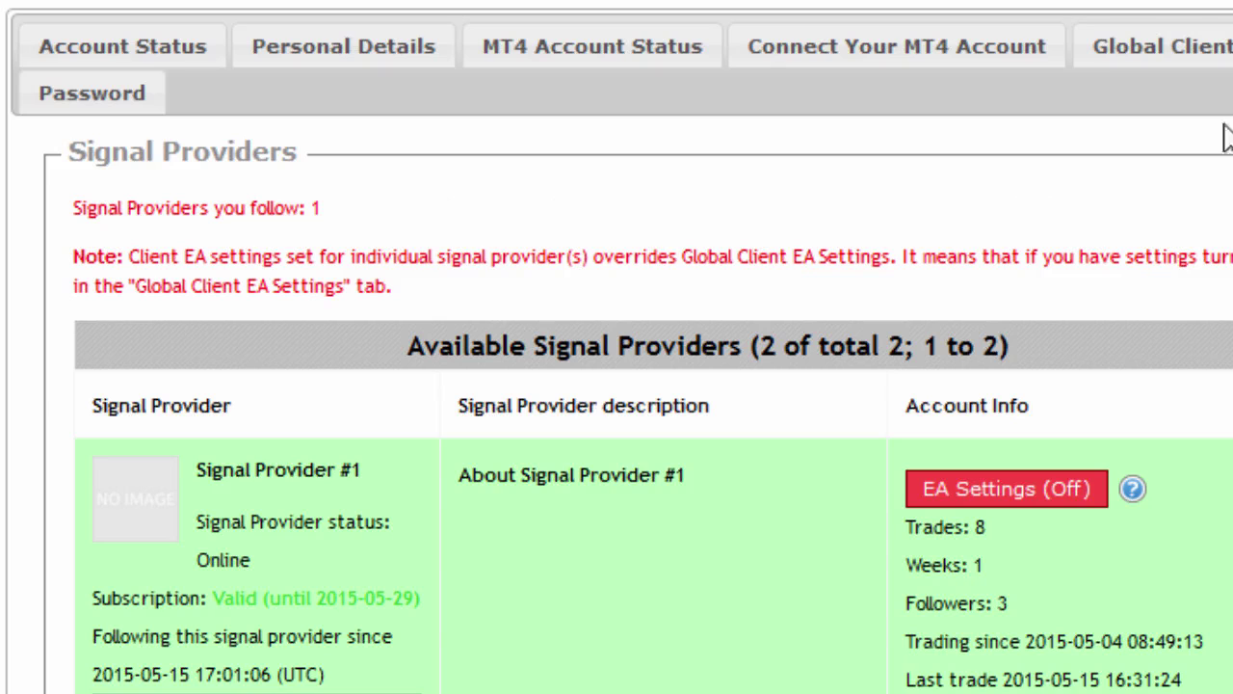
scroll(743, 253, "down", 2)
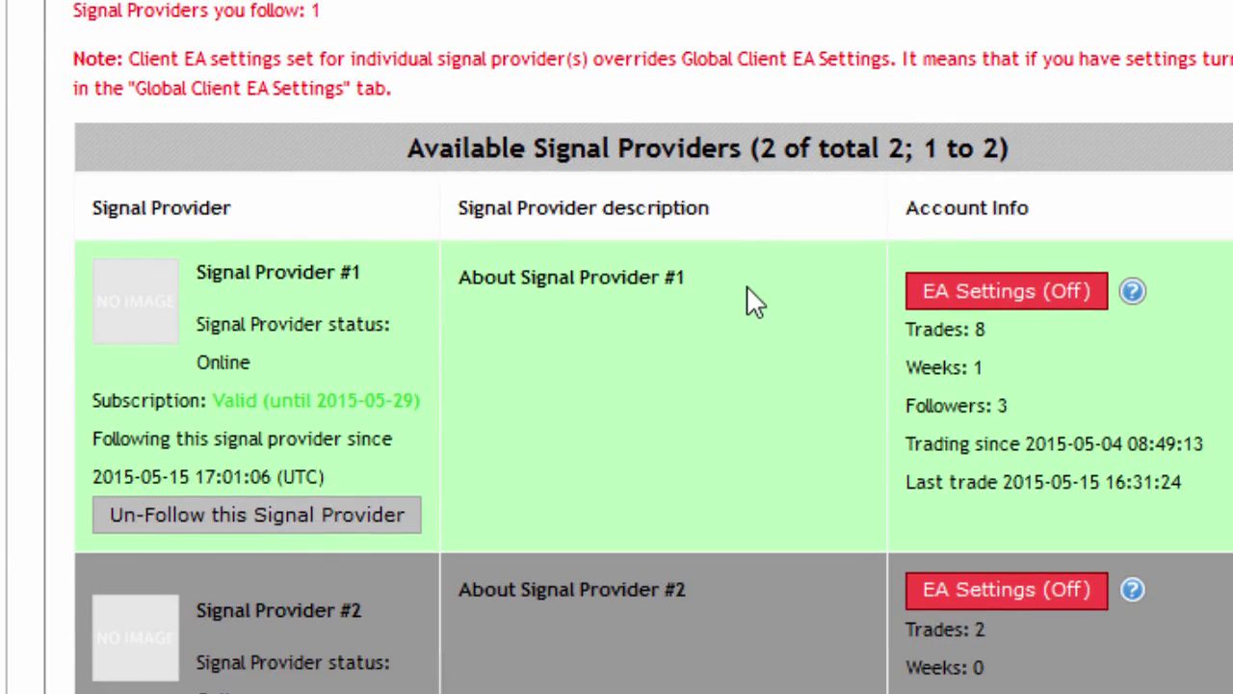